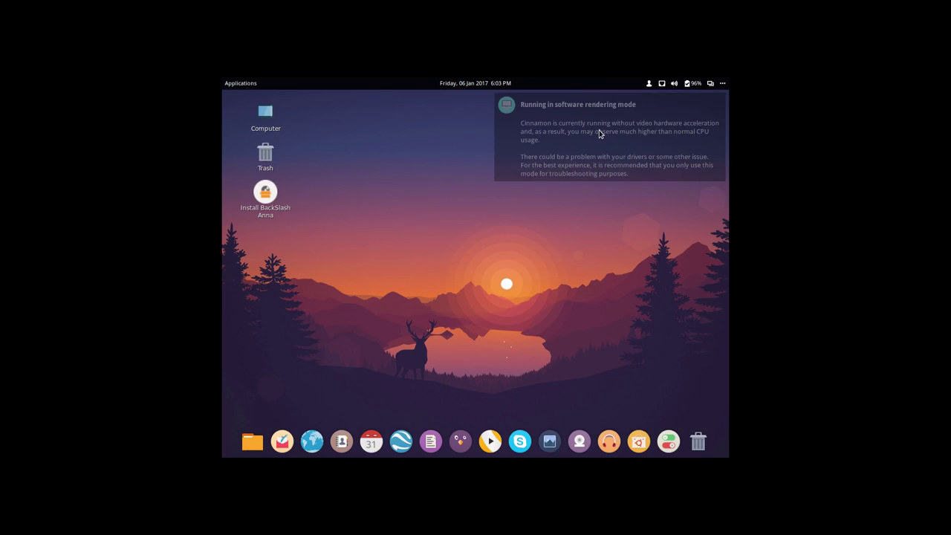
- Dismiss the rendering notice, choose Français as installer language, and continue to the preparation page
click(628, 132)
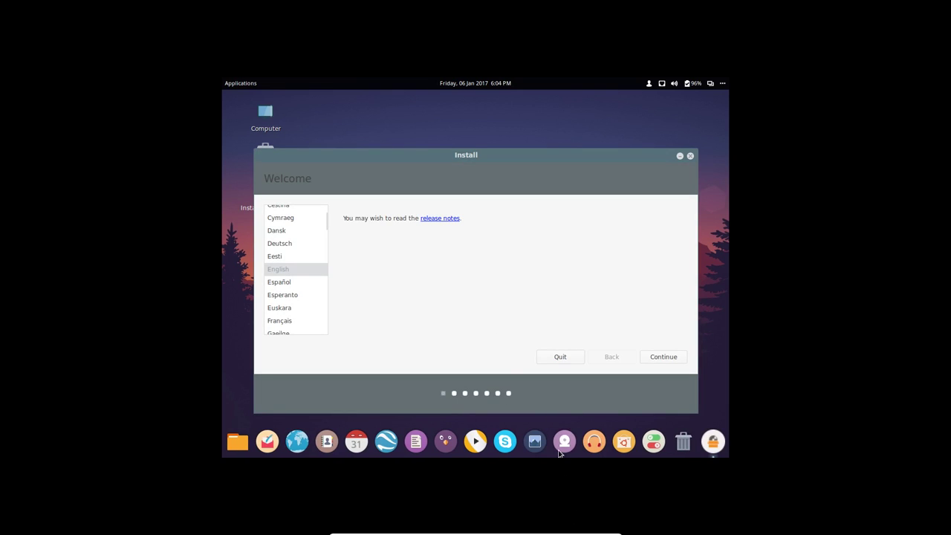
drag(409, 156, 410, 134)
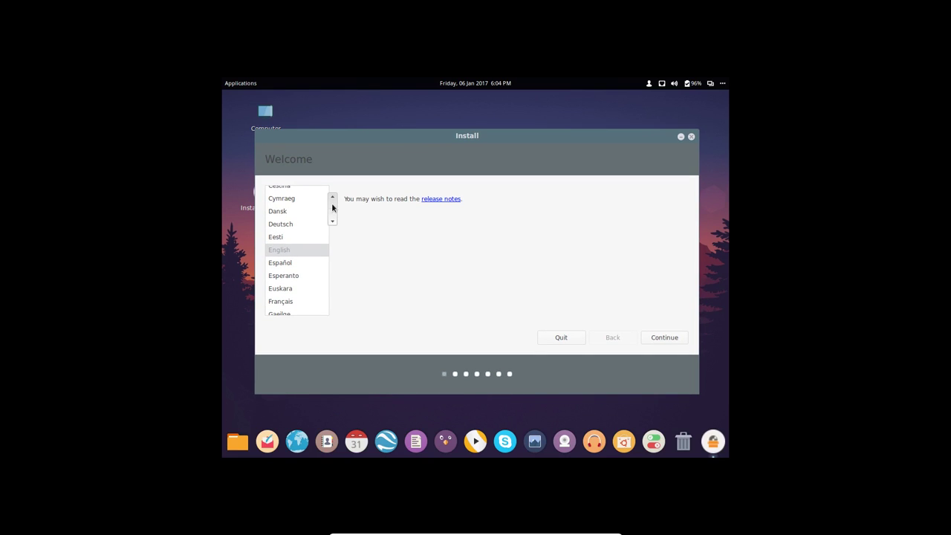
scroll(333, 208, down, 3)
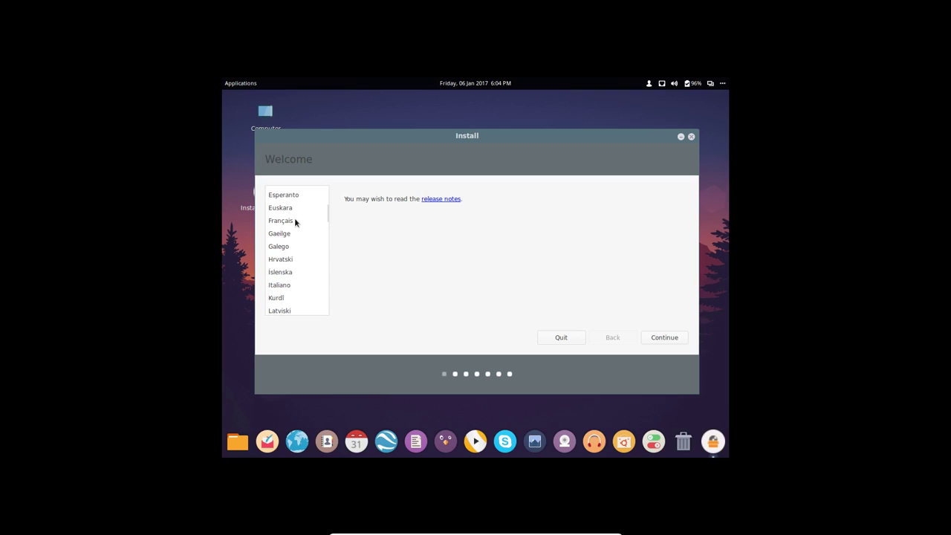
click(281, 220)
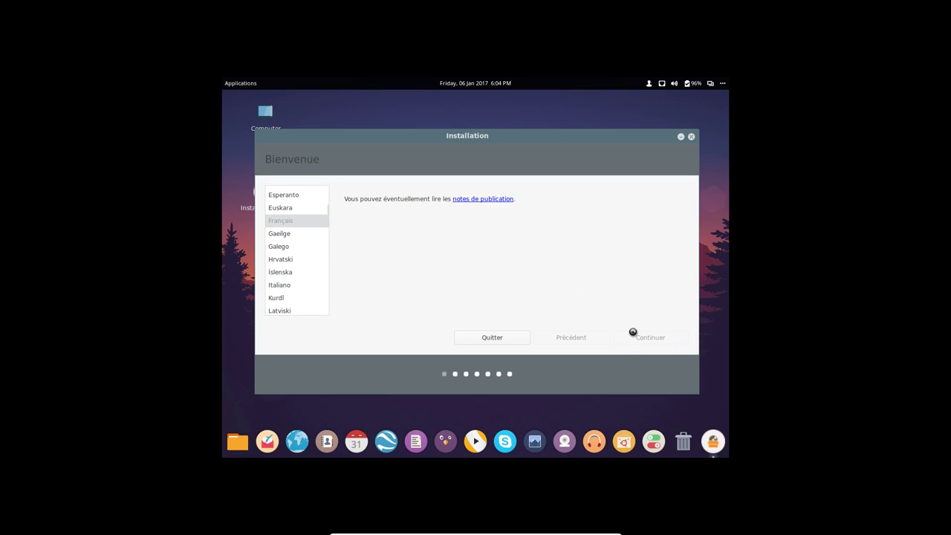
click(632, 332)
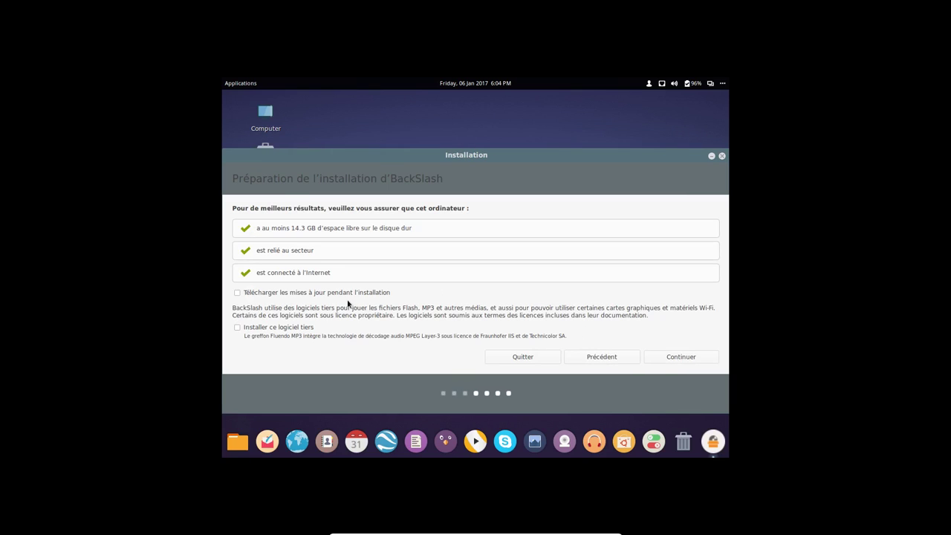
- Include third-party software, choose 'Effacer le disque et installer BackSlash', and approve writing disk changes
click(287, 327)
click(676, 357)
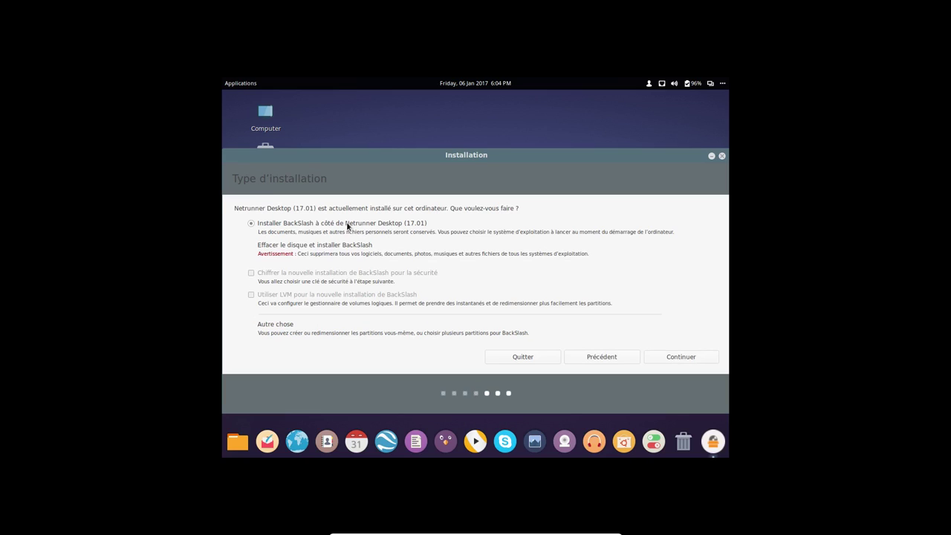
click(272, 248)
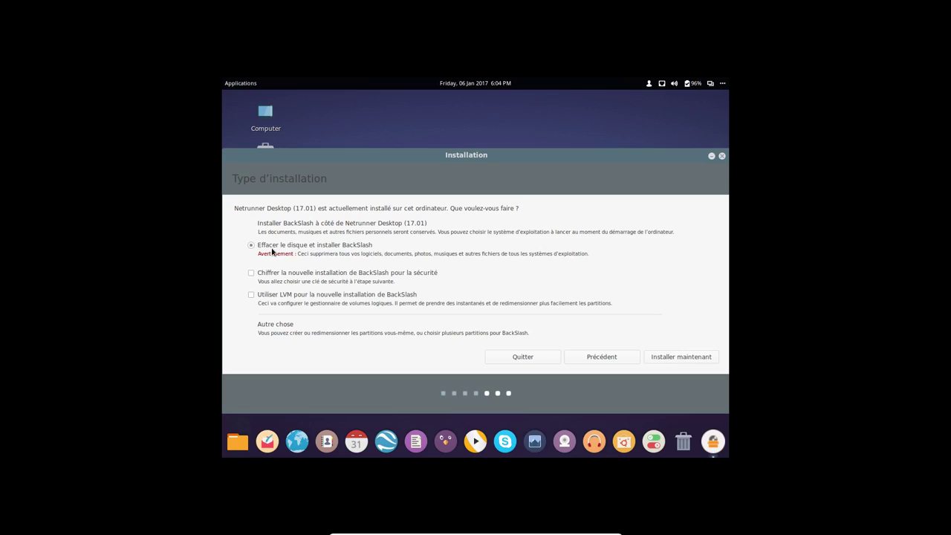
click(671, 360)
click(696, 361)
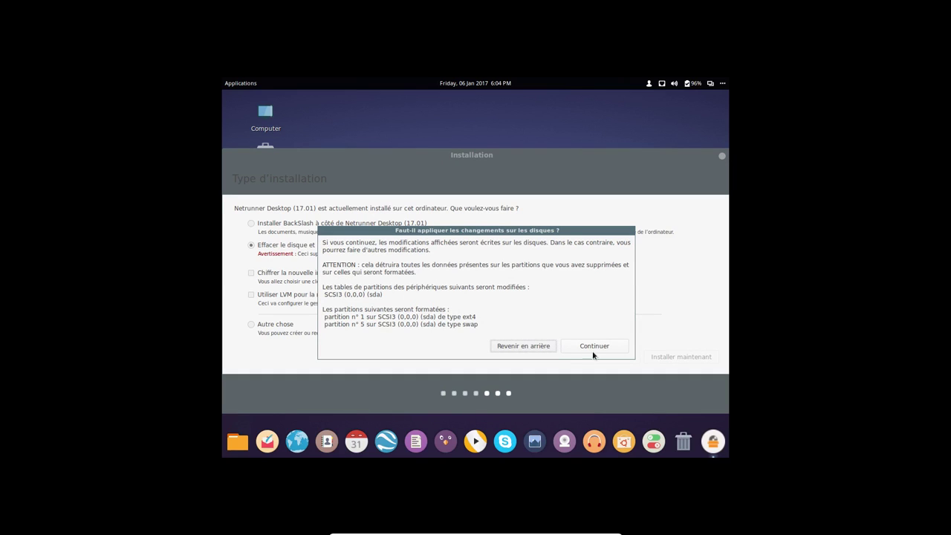
click(594, 346)
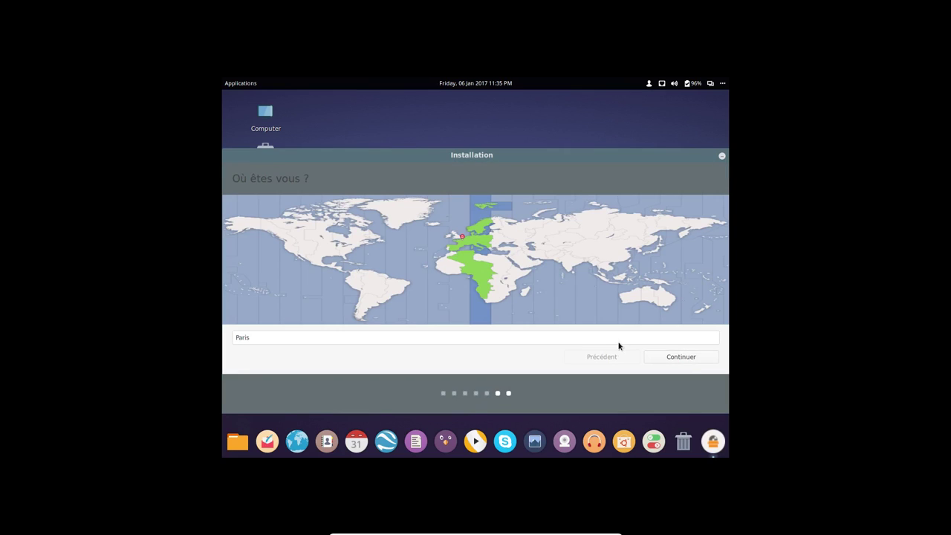
- Accept Paris as the location and the French keyboard layout
click(665, 359)
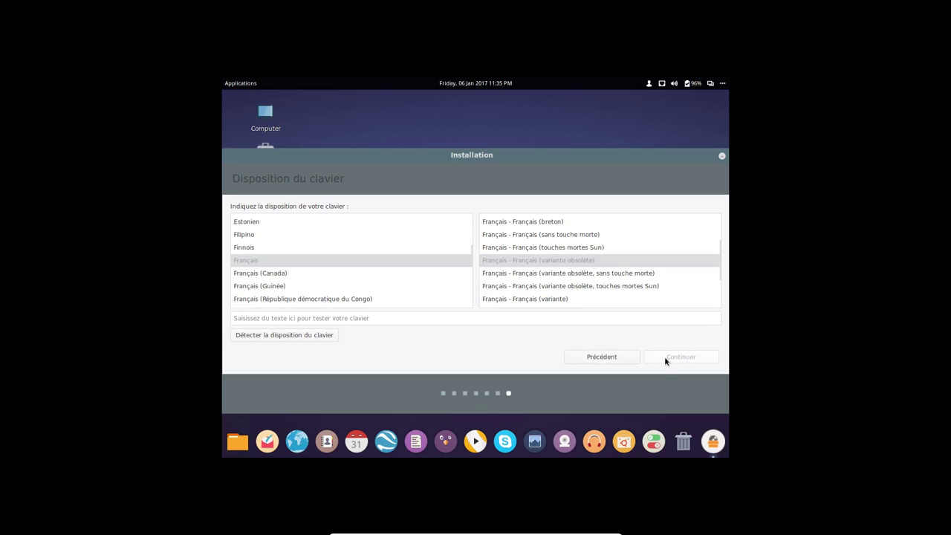
click(666, 360)
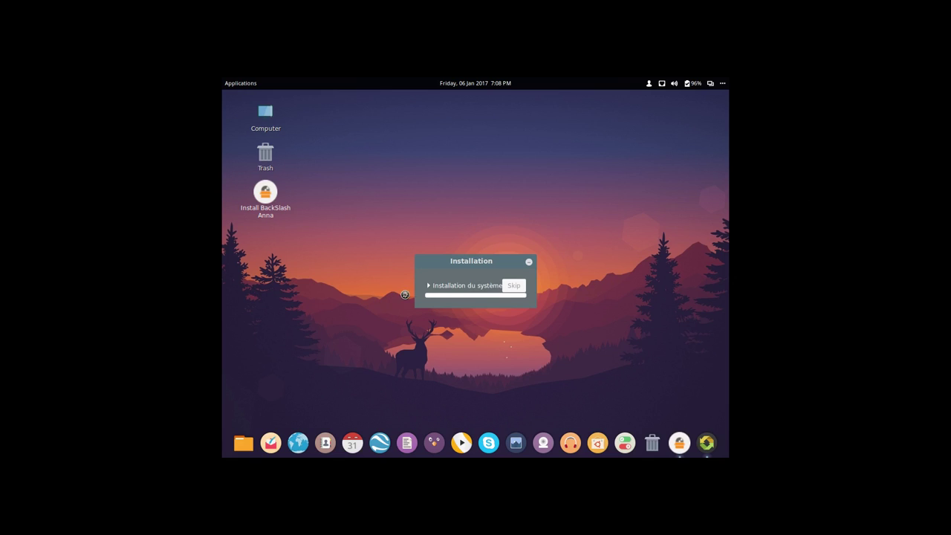
- Expand the 'Installation du système' log, then choose 'Redémarrer maintenant' once installation finishes
click(454, 286)
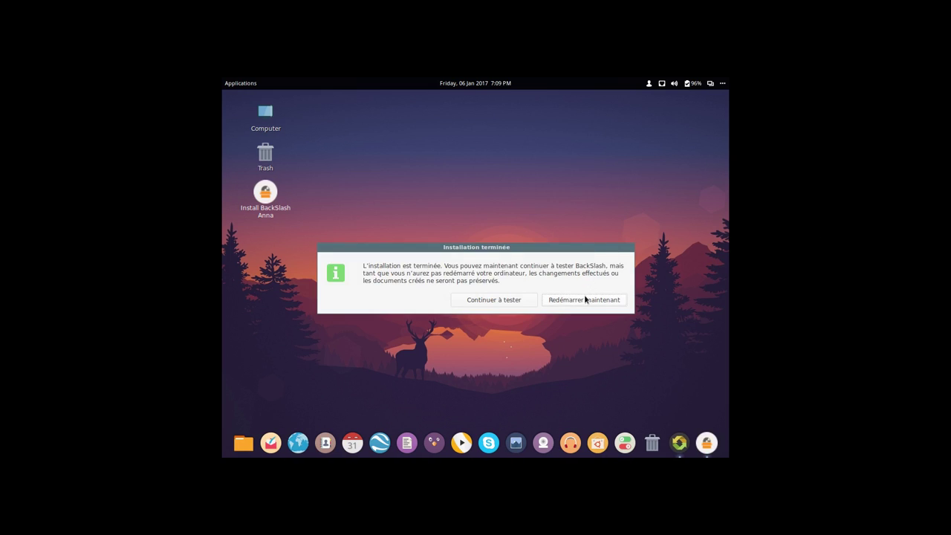
click(585, 301)
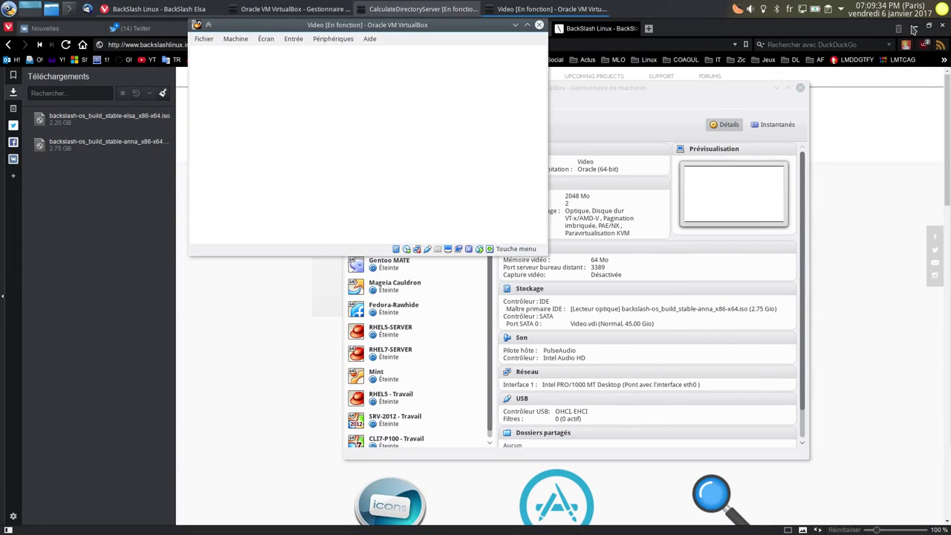
- Minimize the browser and VirtualBox Manager, toggle full screen, and boot the BackSlash GNU/Linux GRUB entry
click(913, 30)
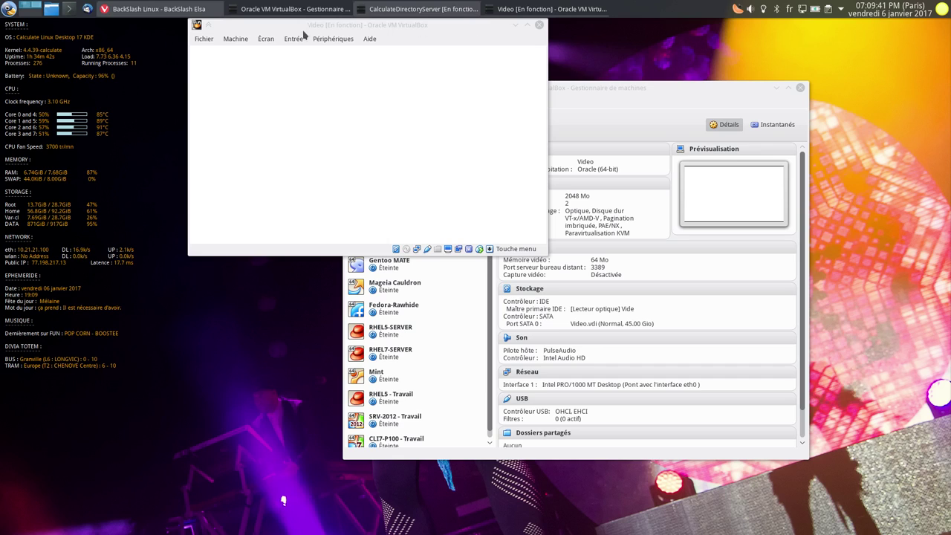
click(333, 39)
mouse_move(416, 51)
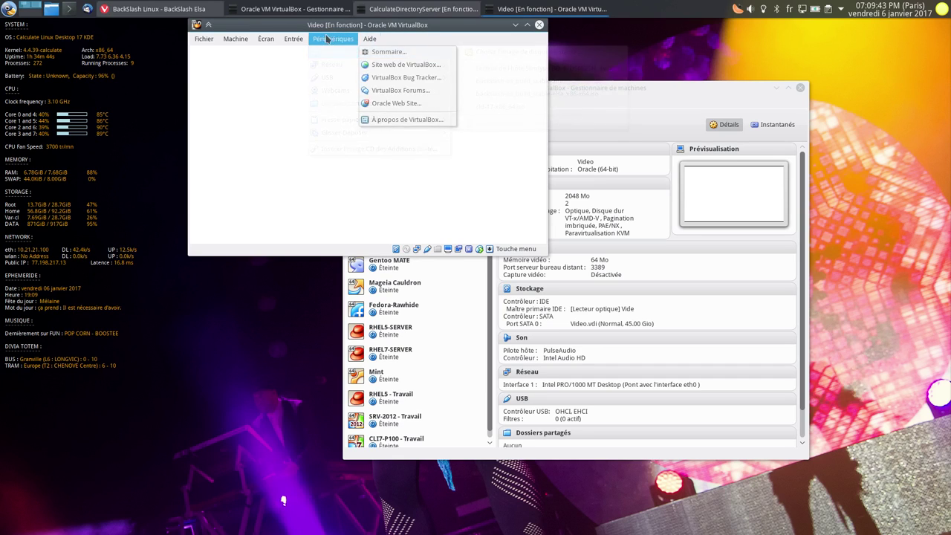
key(Escape)
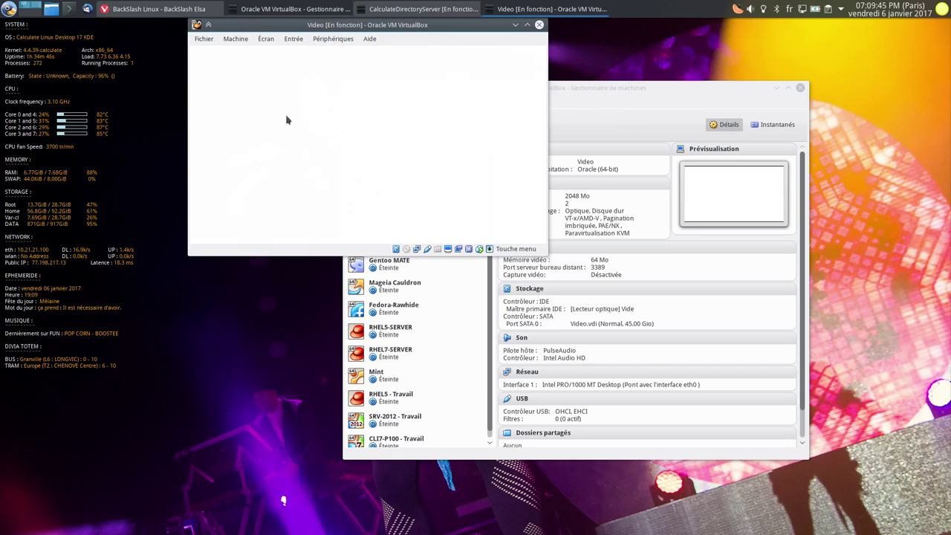
key(ctrl+f)
key(ctrl+f)
click(778, 88)
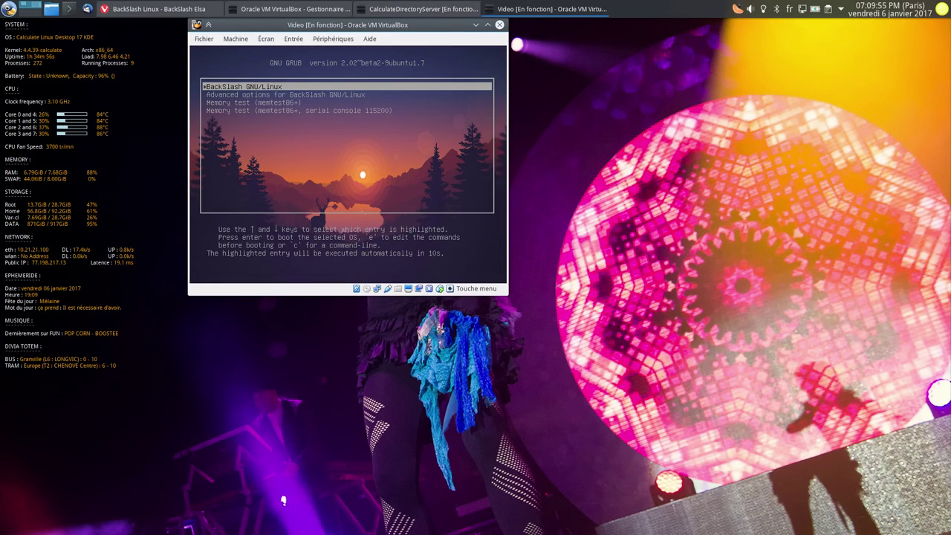
key(Return)
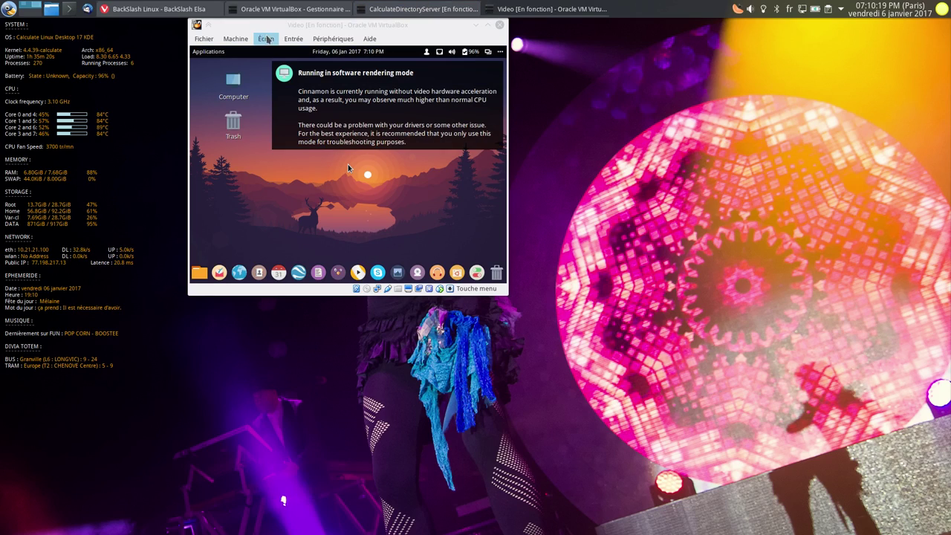
- Dismiss the rendering notice and set the guest display scale factor to 150%
click(327, 94)
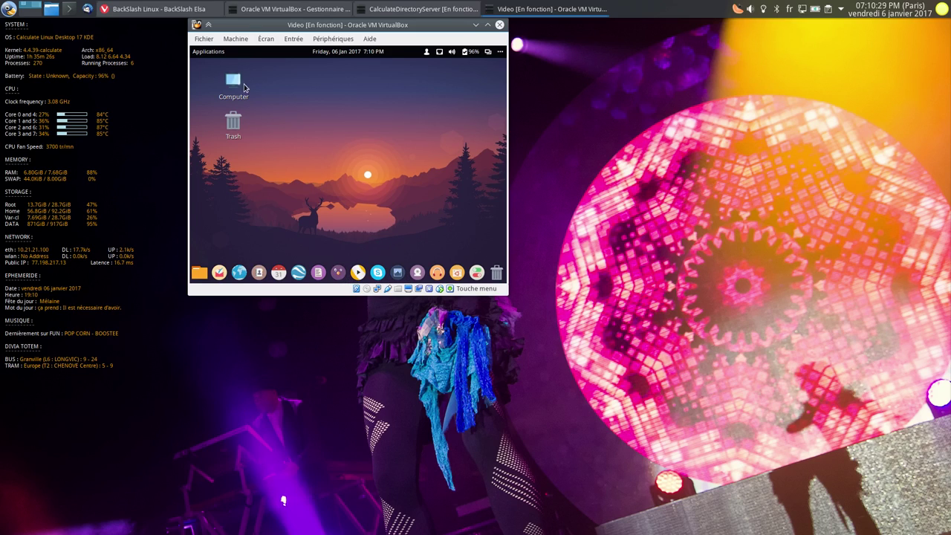
click(265, 38)
mouse_move(306, 193)
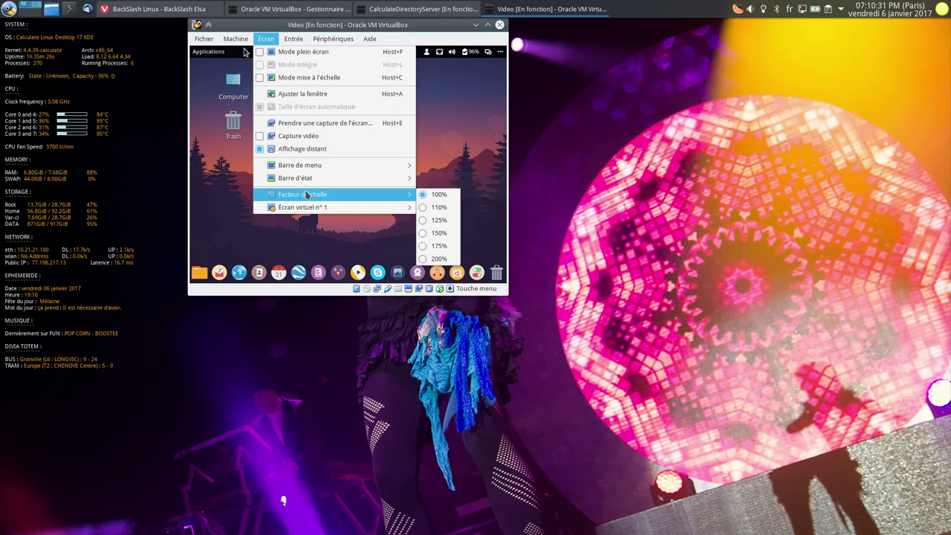
click(444, 233)
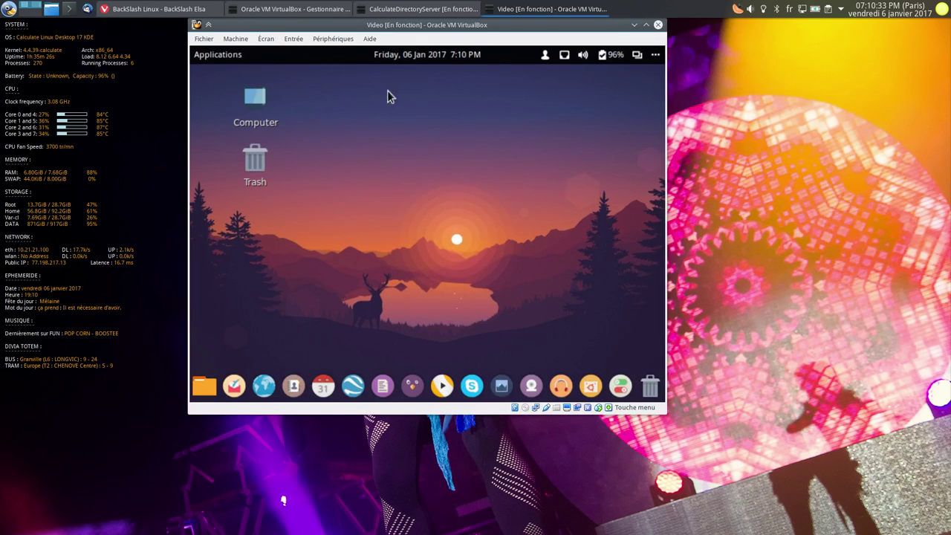
- Raise the guest display scale factor again to a larger value
click(333, 39)
mouse_move(264, 39)
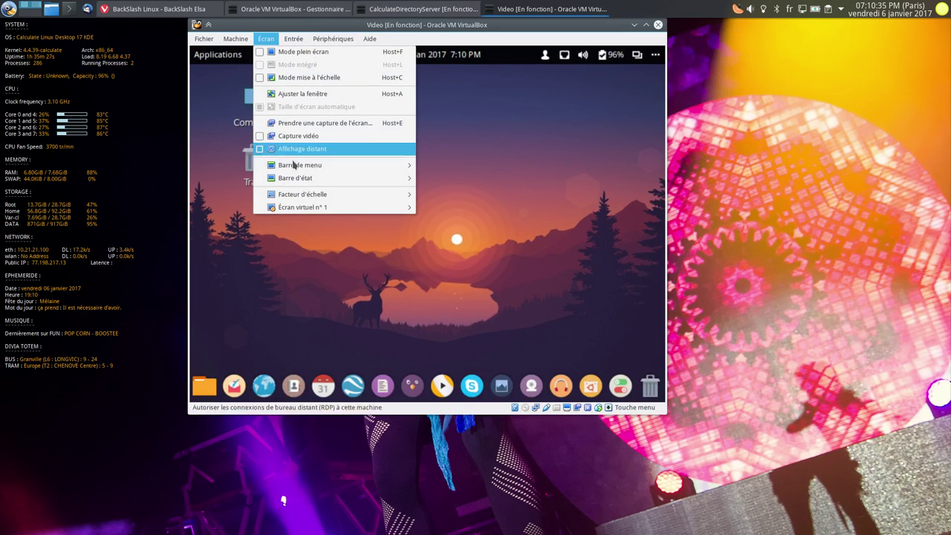
mouse_move(350, 182)
mouse_move(307, 194)
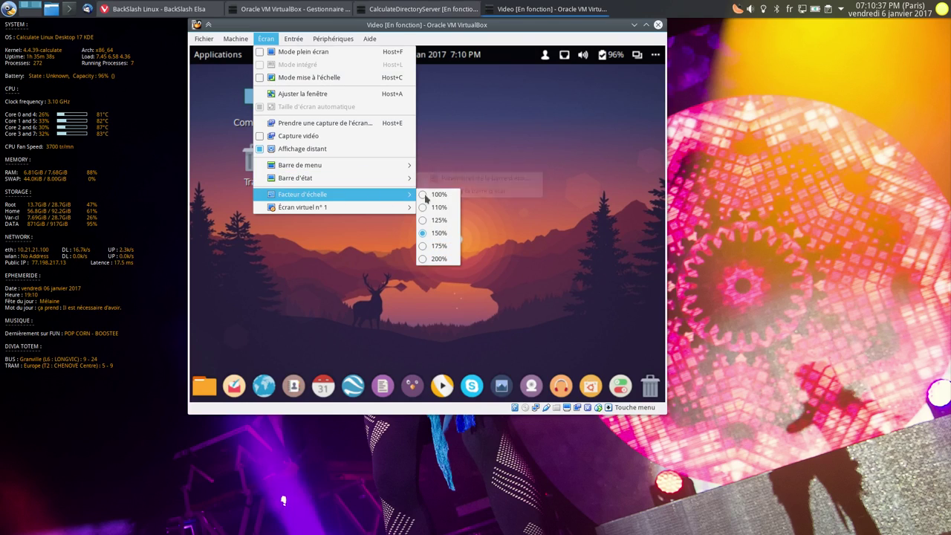
click(439, 246)
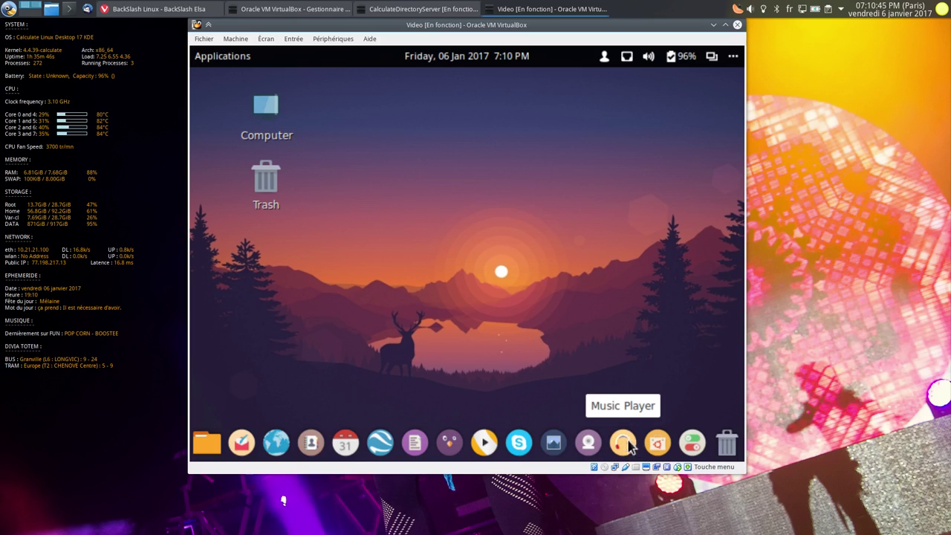
- Check the 640 x 480 resolution in Cinnamon's Display settings, then close System Settings
click(699, 442)
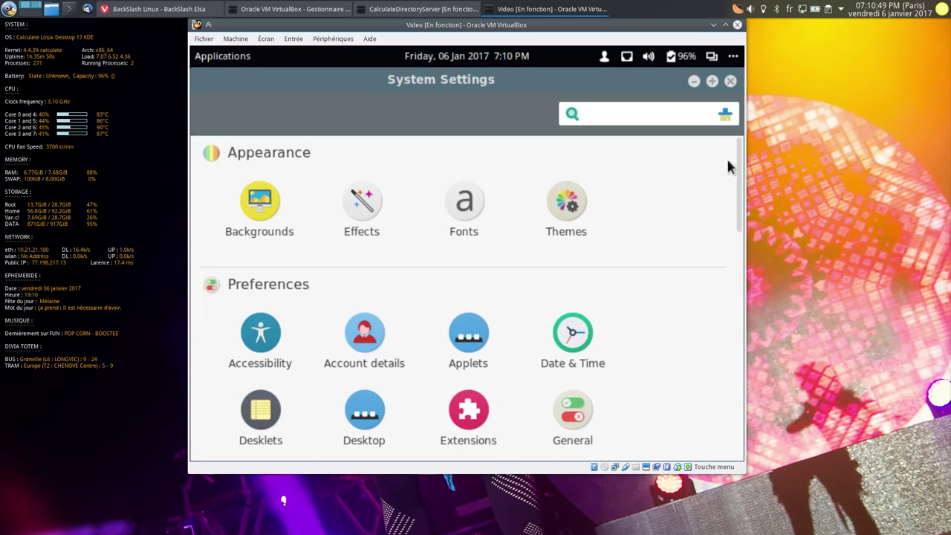
scroll(738, 186, down, 2)
scroll(738, 223, down, 5)
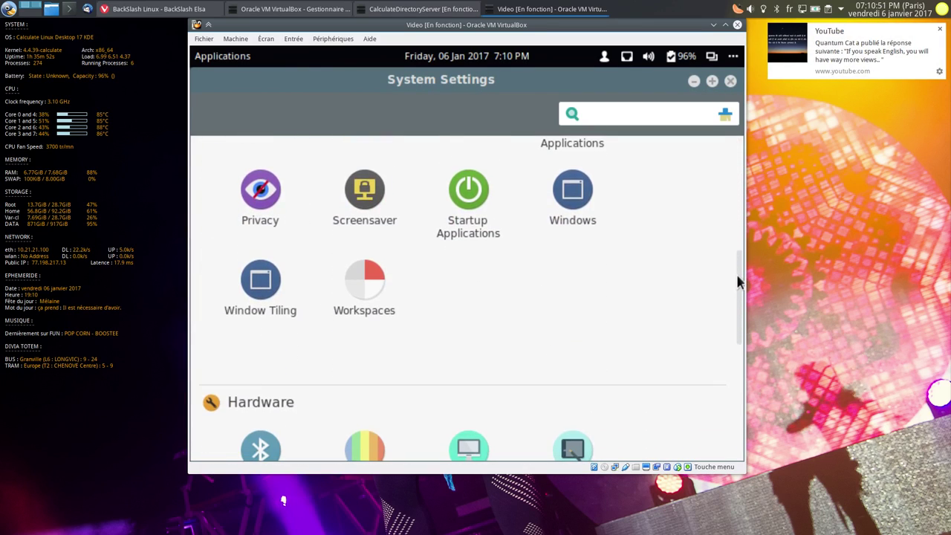
scroll(734, 292, down, 3)
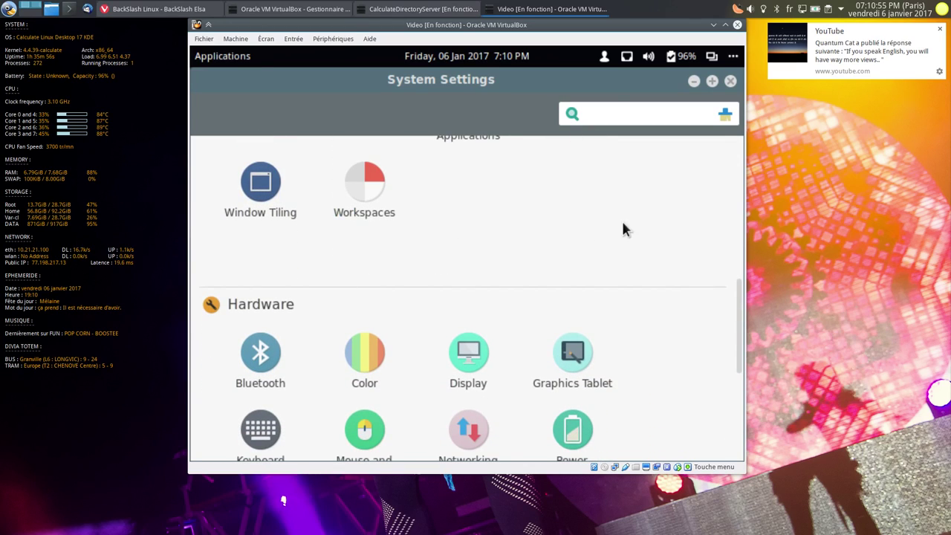
click(468, 353)
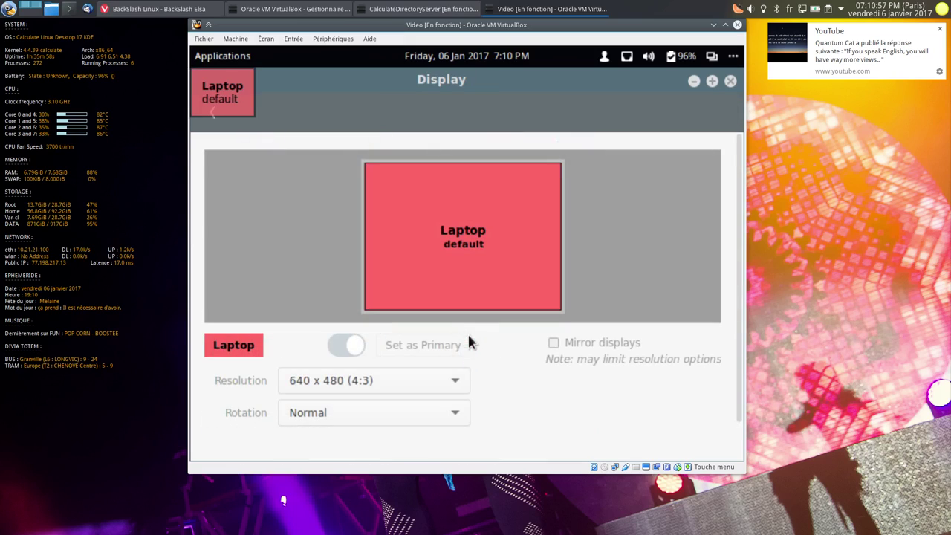
click(360, 379)
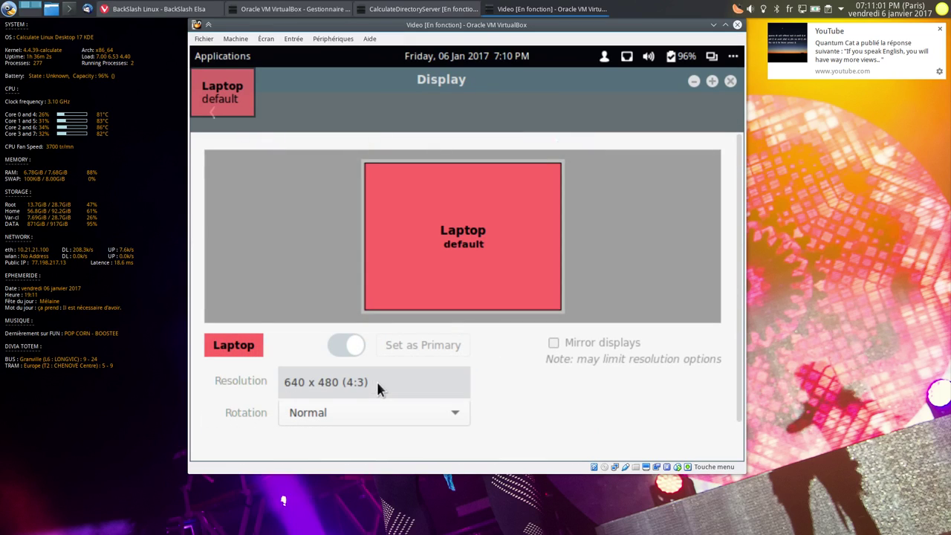
click(731, 83)
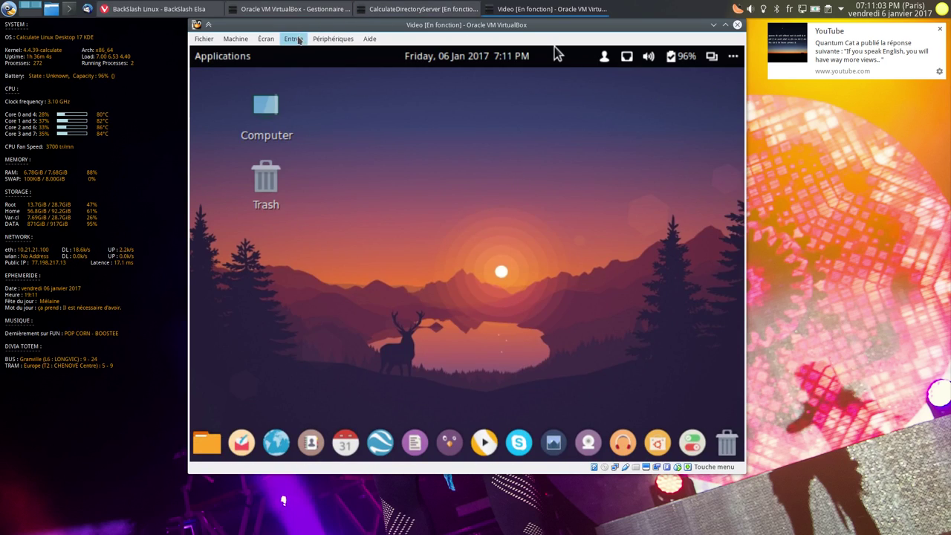
- Insert the Guest Additions CD image via Périphériques > Insérer l'image CD des Additions Invité
click(266, 39)
mouse_move(333, 39)
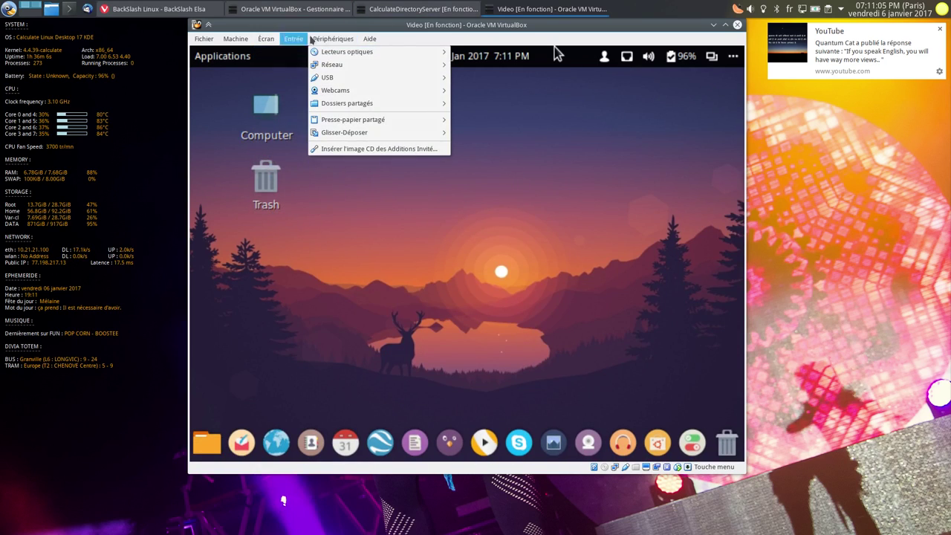
click(554, 47)
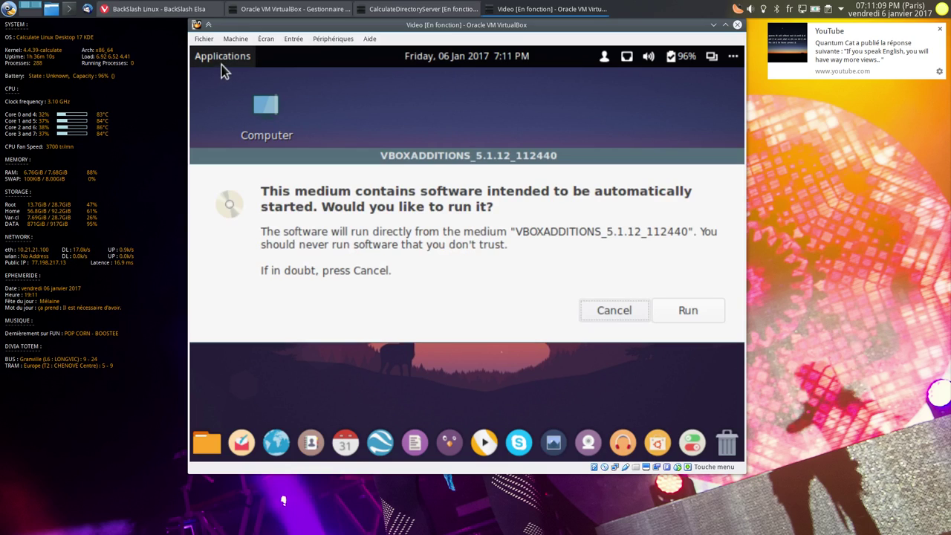
- Search the applications launcher for 'ter' and launch Terminal
click(222, 56)
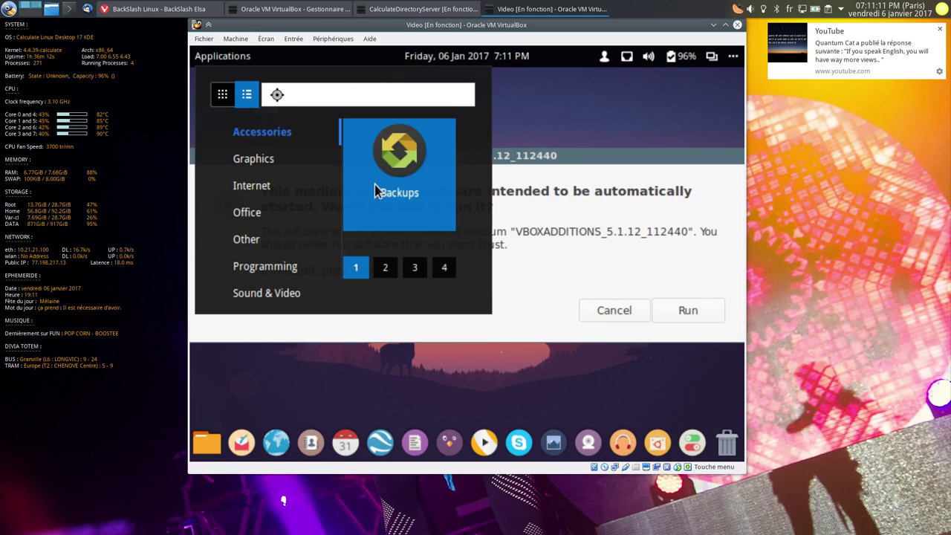
text(yterl)
key(BackSpace)
key(BackSpace)
key(BackSpace)
key(BackSpace)
key(BackSpace)
text(terl)
key(BackSpace)
text(;)
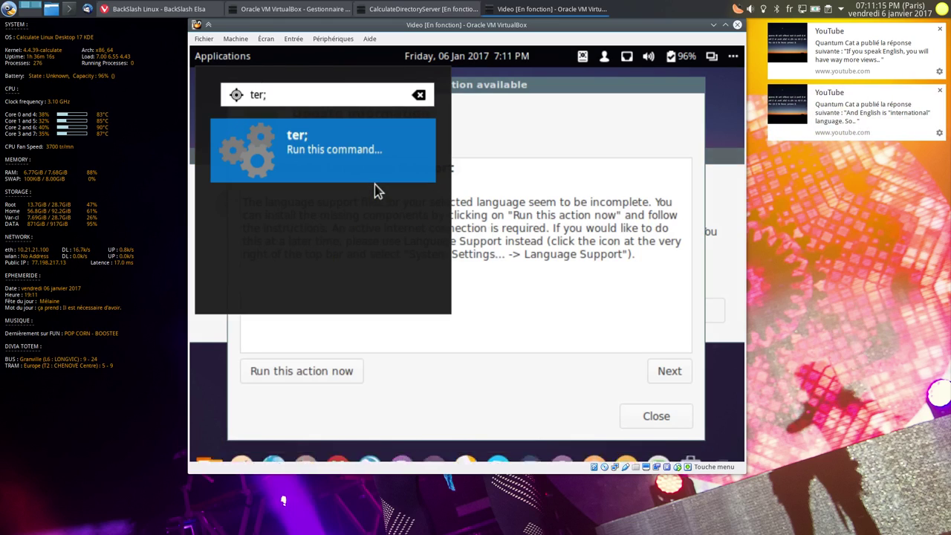
key(BackSpace)
text(l)
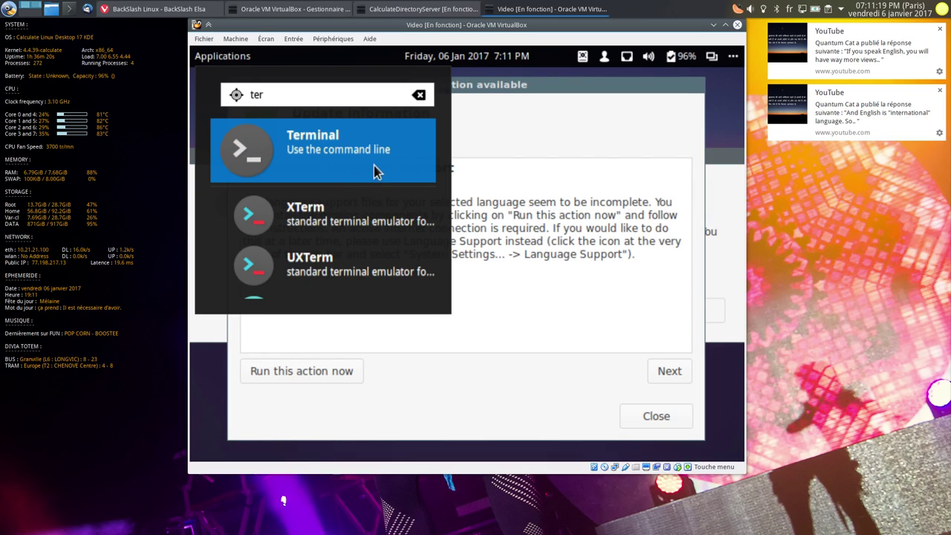
click(374, 166)
- Test the keyboard and switch the terminal to French layout with setxkbmap fr
text(qwqewe)
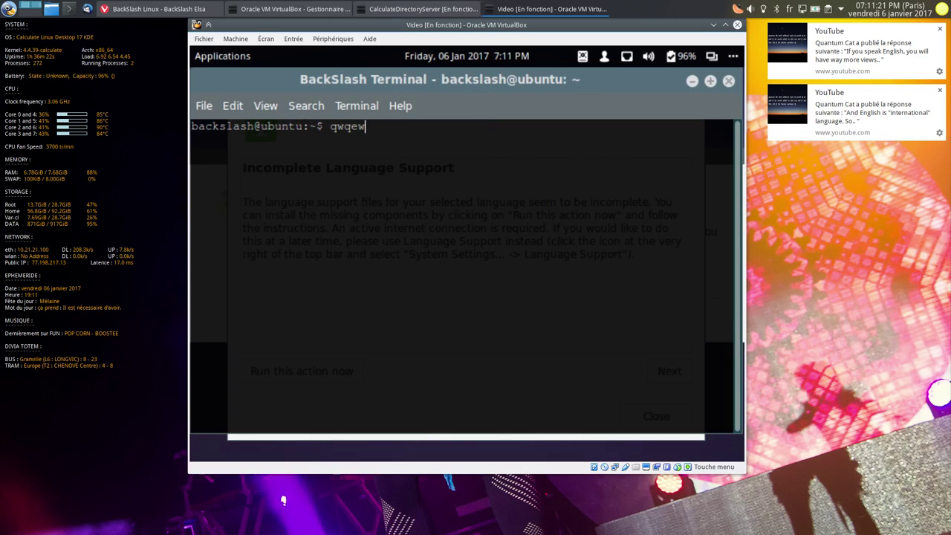
key(BackSpace)
key(BackSpace)
key(BackSpace)
key(BackSpace)
key(BackSpace)
key(BackSpace)
text(qwertyu)
key(BackSpace)
key(BackSpace)
key(BackSpace)
key(BackSpace)
key(BackSpace)
key(BackSpace)
key(BackSpace)
text(setxkbmap fr)
key(Return)
text(azert)
key(BackSpace)
key(BackSpace)
key(BackSpace)
key(BackSpace)
key(BackSpace)
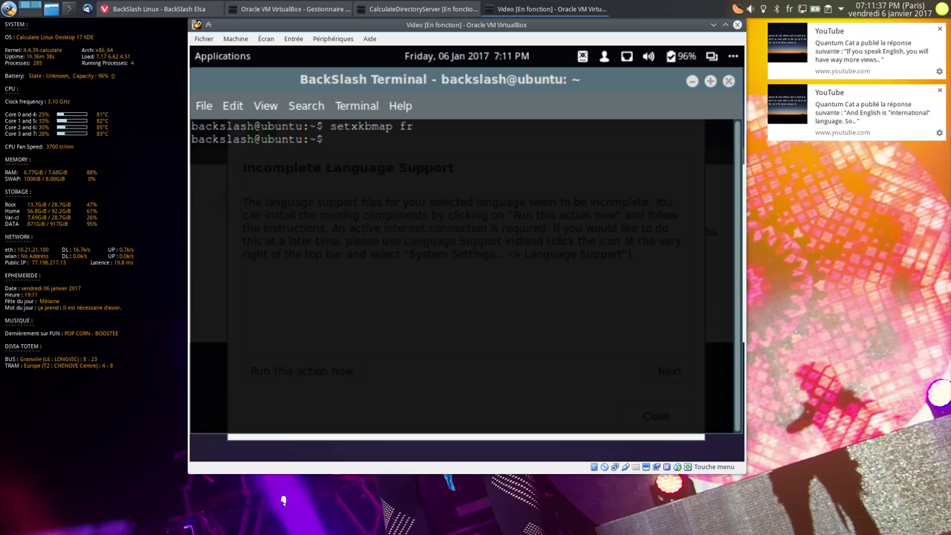
- Mount /dev/sr0 at /mnt with sudo, change into /mnt, and list its files
text(mount /dev/s)
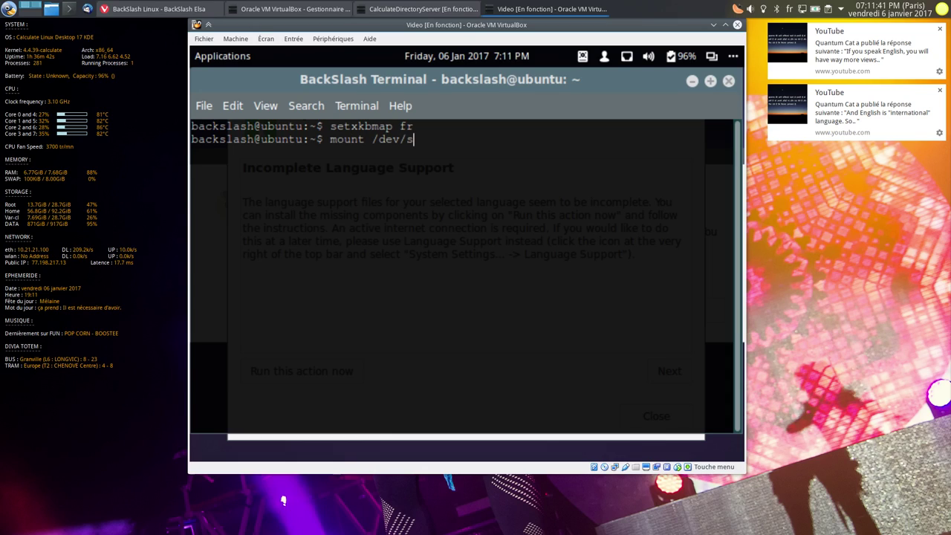
text(r0 /mnt)
key(Return)
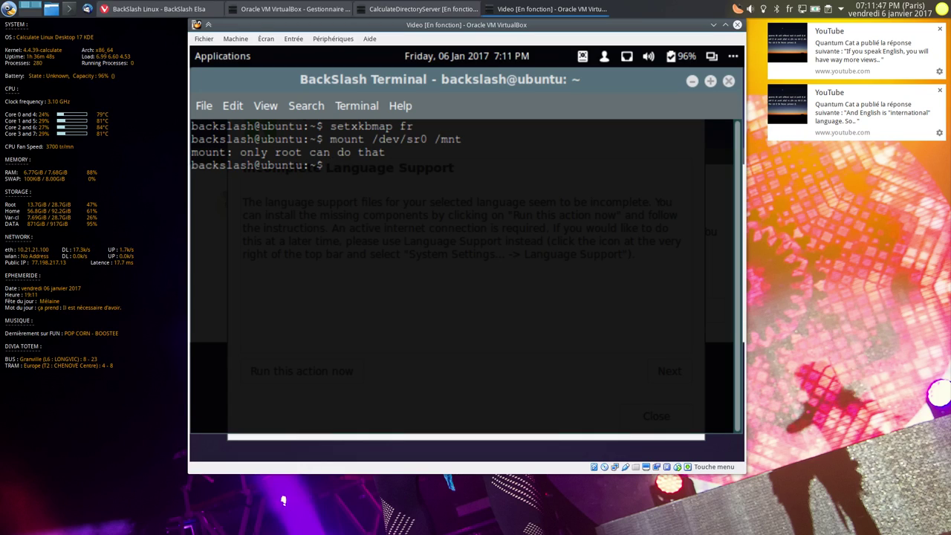
key(Up)
text(sudo)
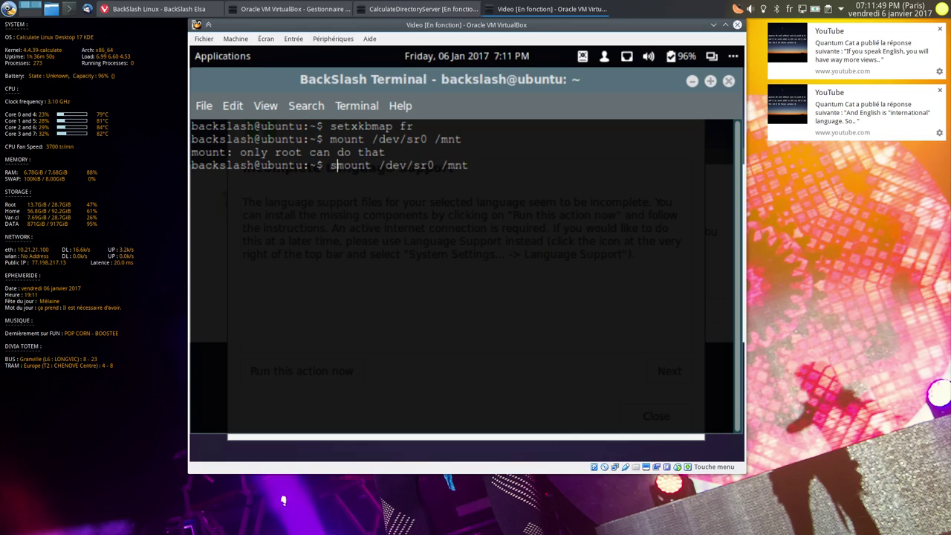
key(Return)
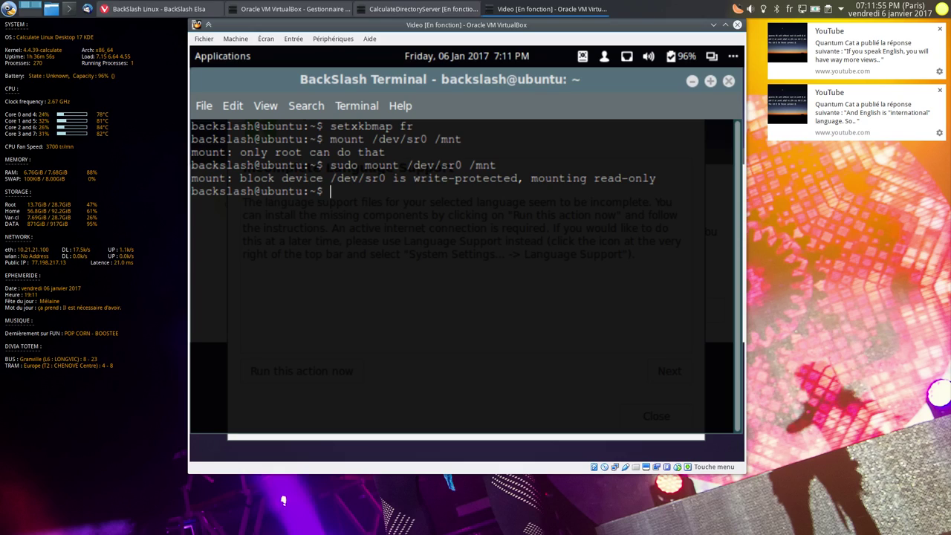
text(cd /mnt)
key(Return)
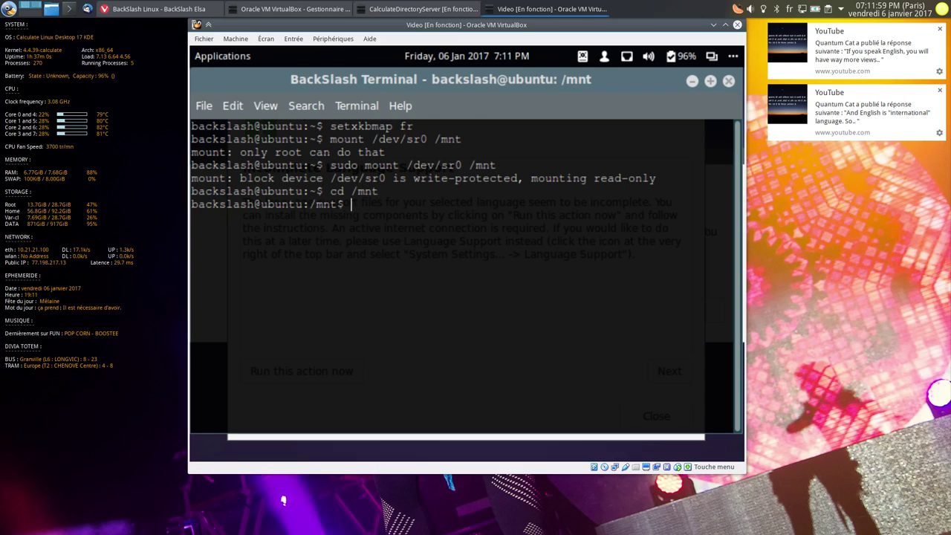
text(ls)
key(Return)
- Run sudo sh VBoxLinuxAdditions.run, shrink the terminal, and raise the language support notice
text(s)
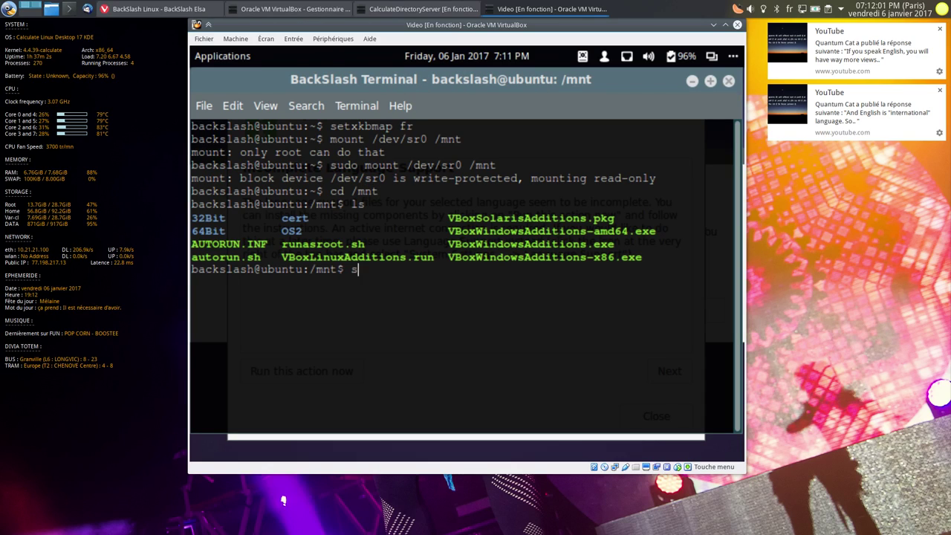
text(udo sh VB)
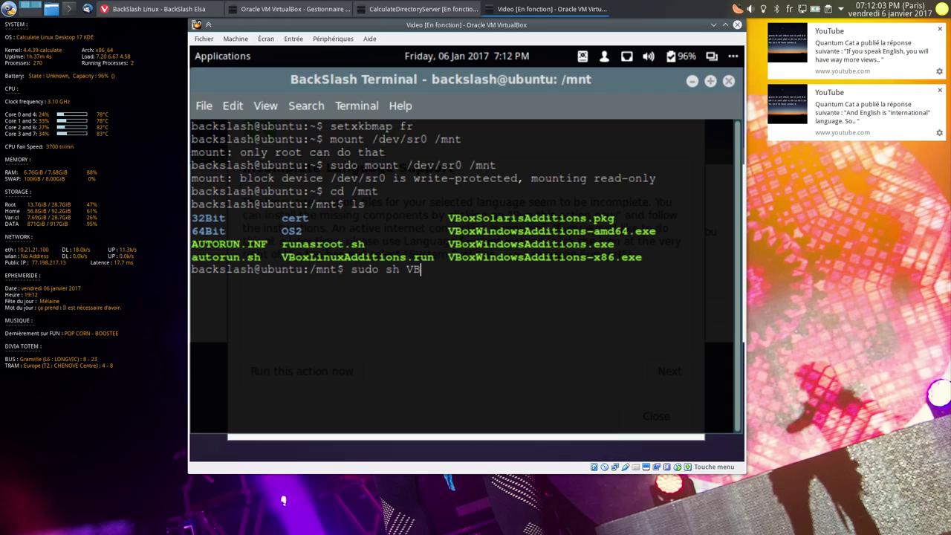
text(ob)
key(BackSpace)
key(BackSpace)
key(BackSpace)
key(BackSpace)
key(BackSpace)
double_click(362, 258)
middle_click(519, 258)
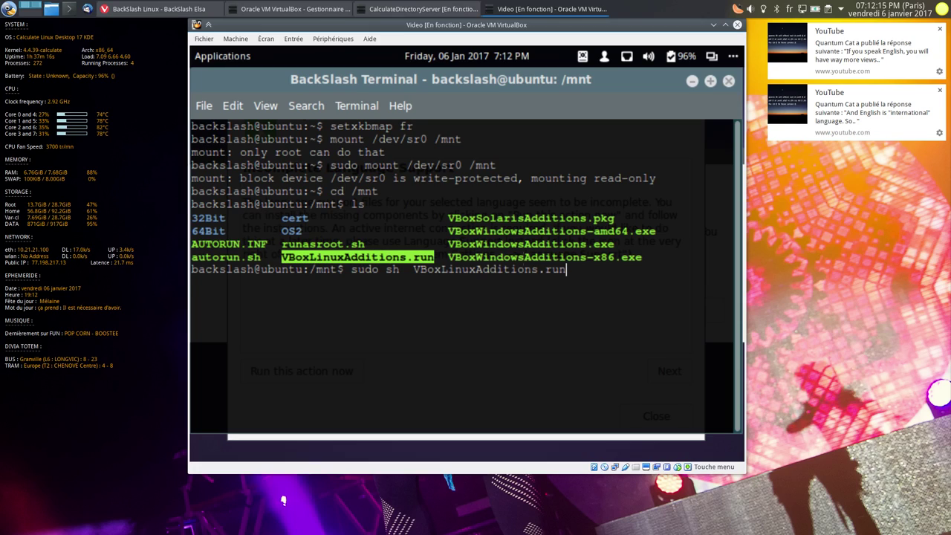
key(Return)
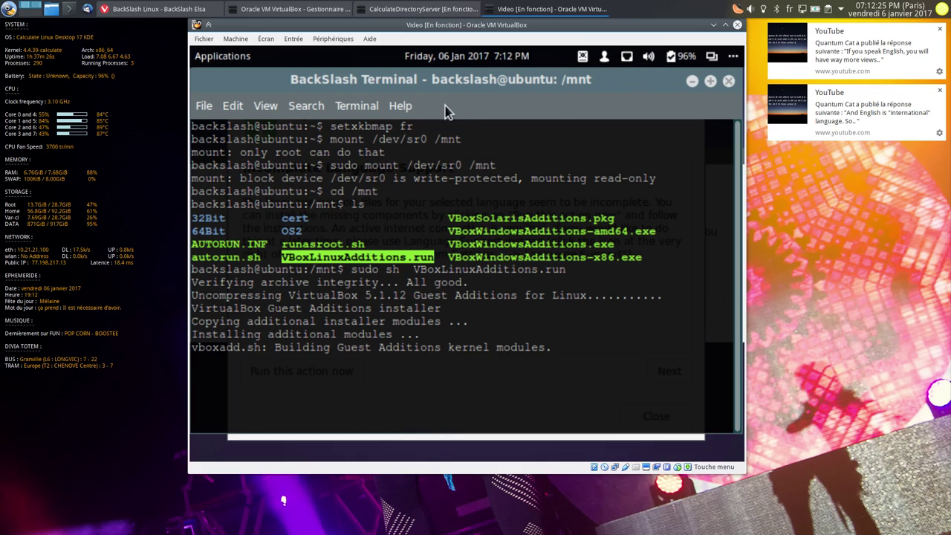
drag(740, 434, 651, 371)
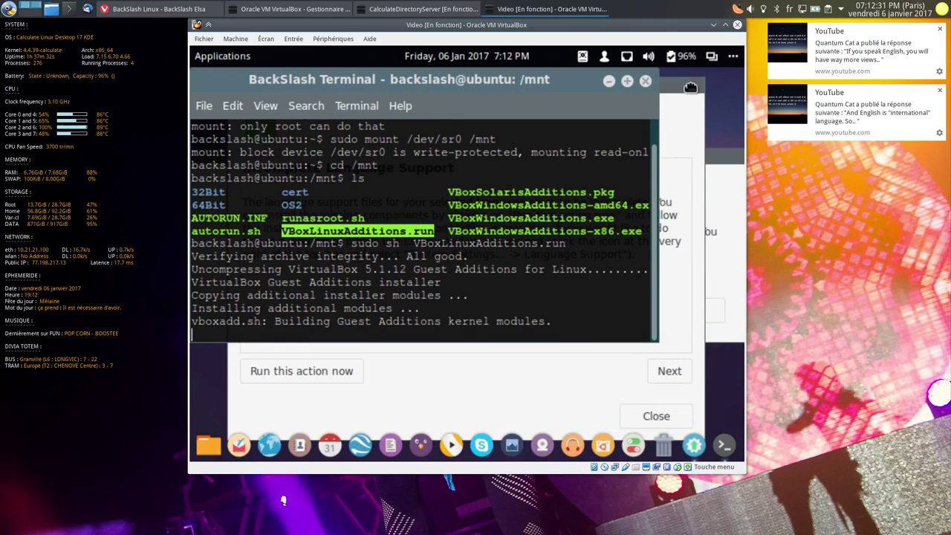
click(691, 88)
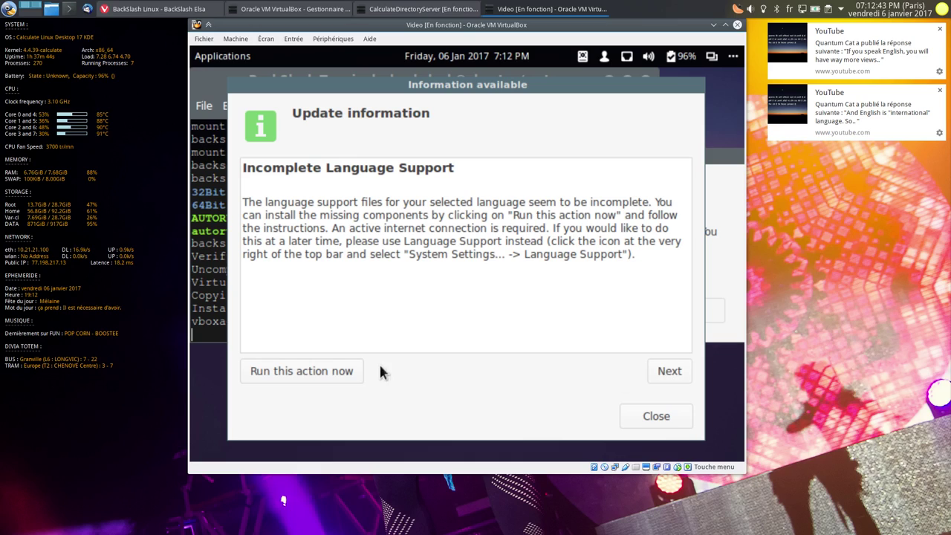
- Start installing missing translations and writing aids, authenticating with the account password
click(338, 372)
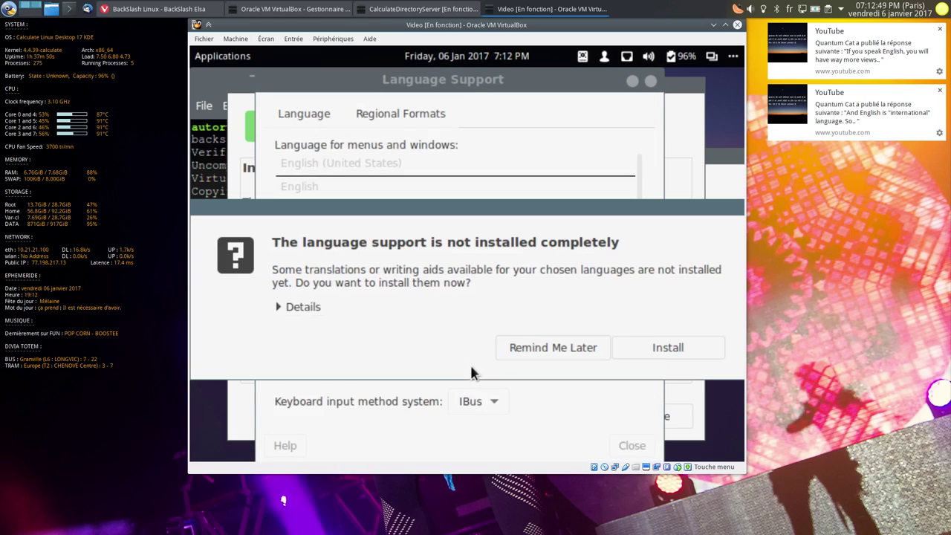
click(672, 352)
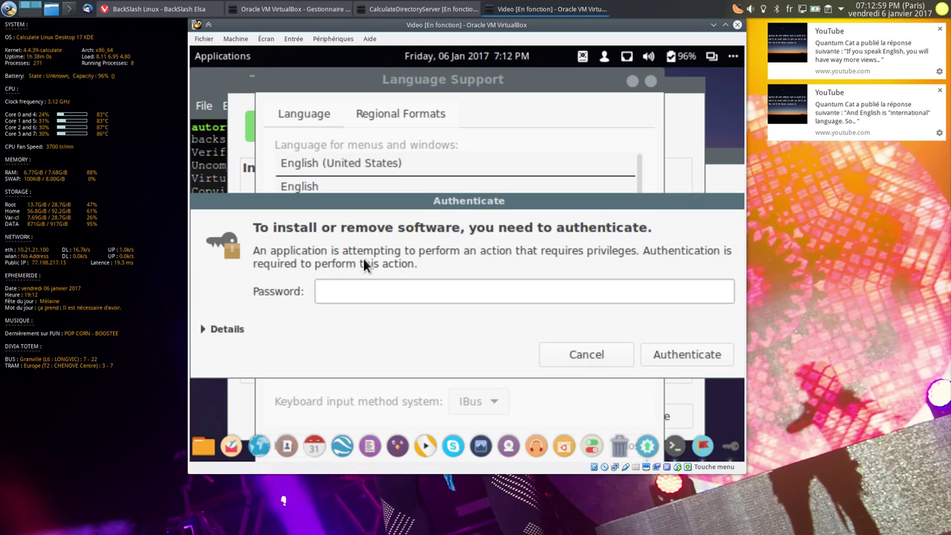
click(213, 141)
drag(295, 81, 312, 199)
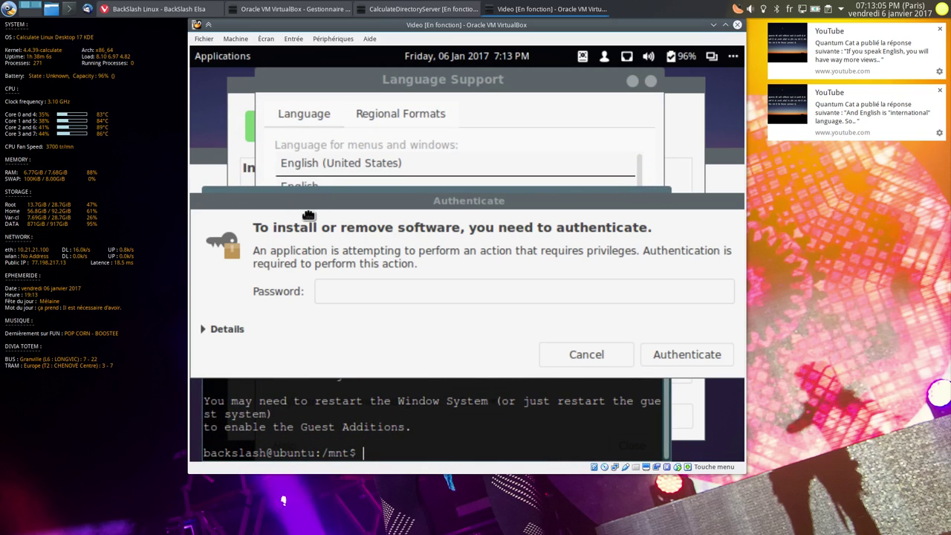
click(633, 81)
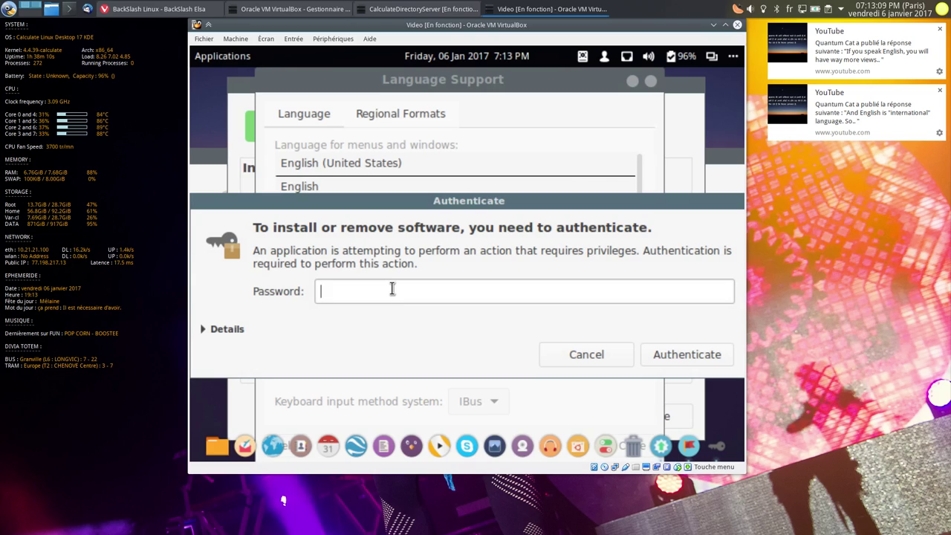
text(********)
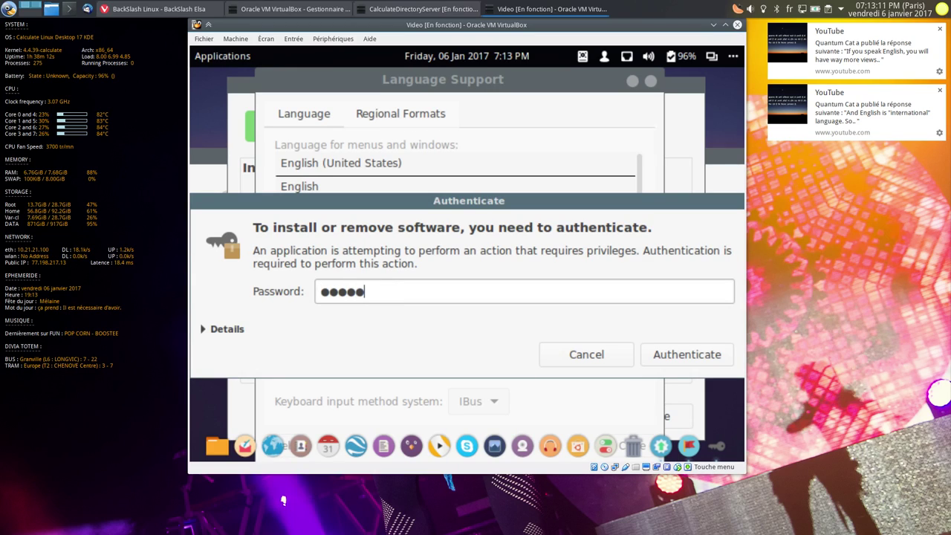
text(*)
key(Return)
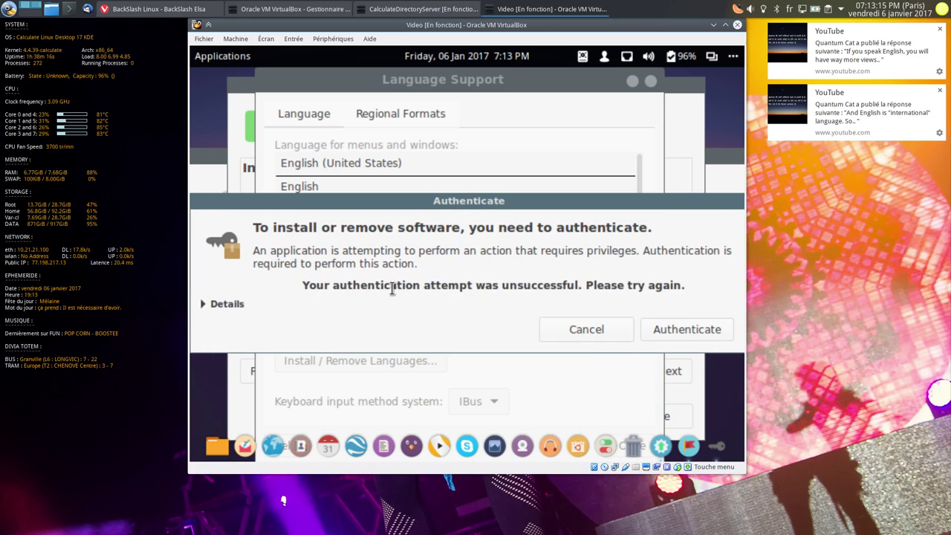
text(****)
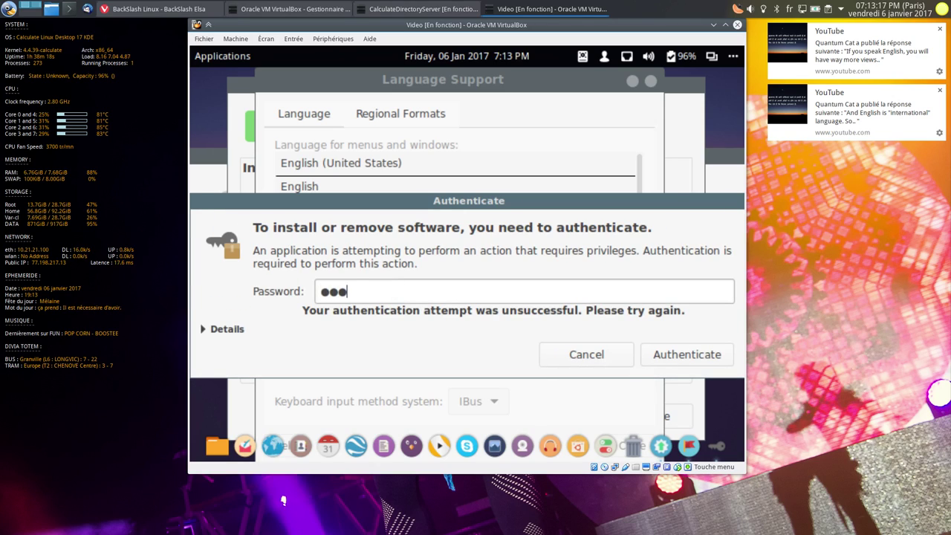
key(Return)
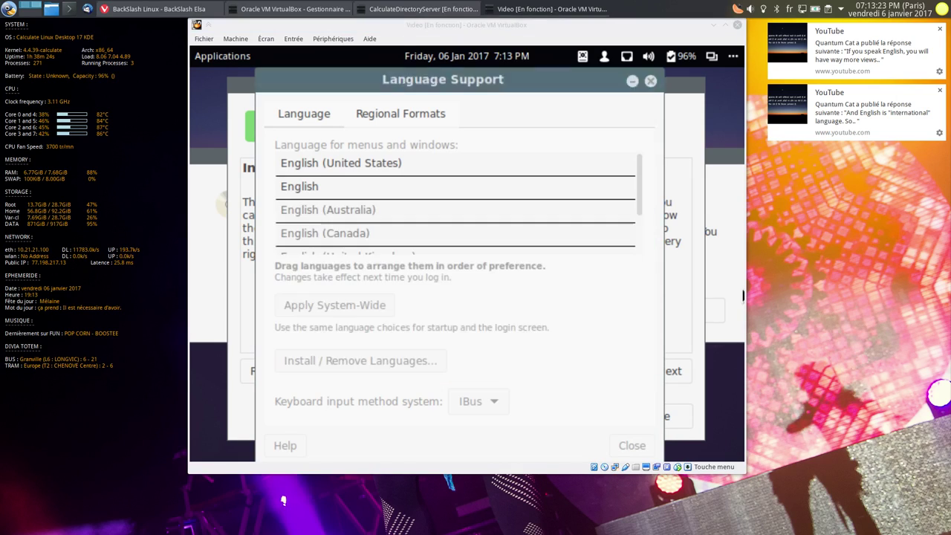
- Inspect the download failure details, dismiss the error, and close Language Support
click(412, 259)
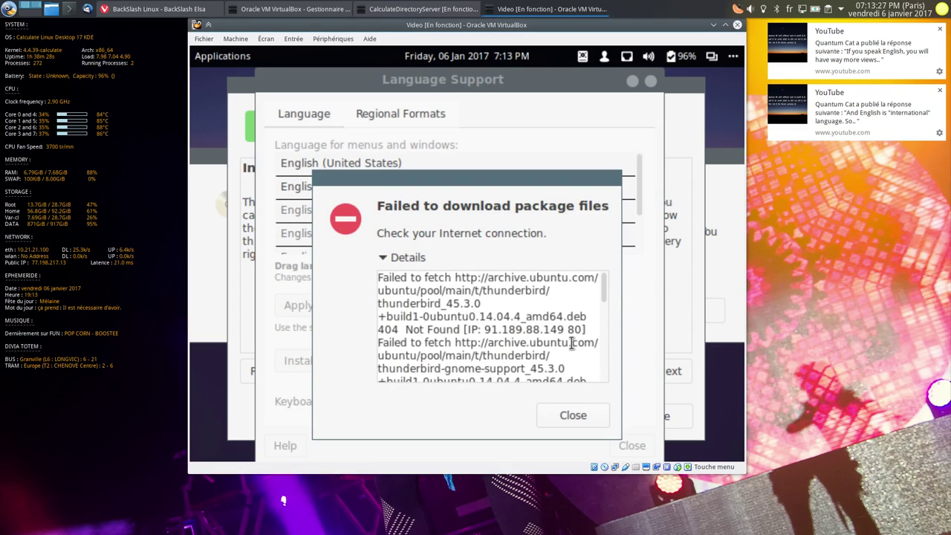
click(572, 415)
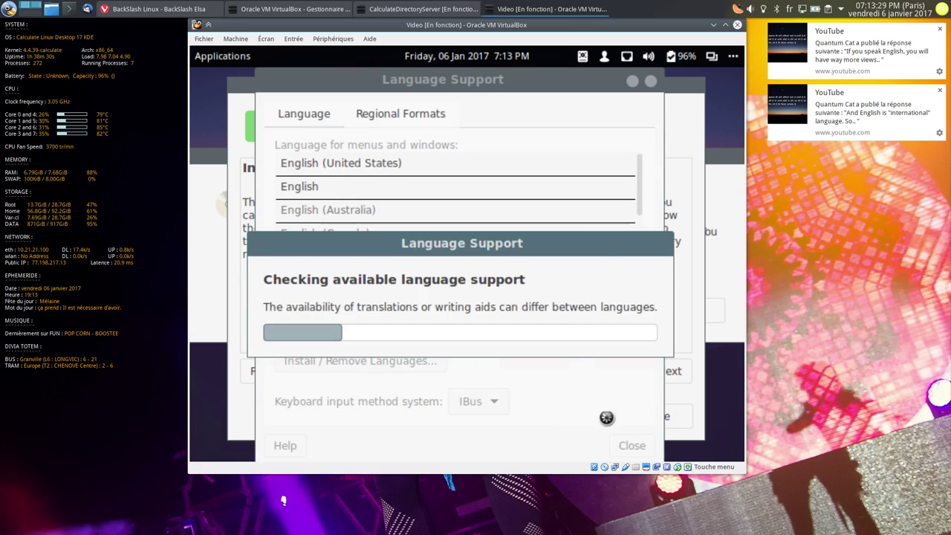
click(651, 81)
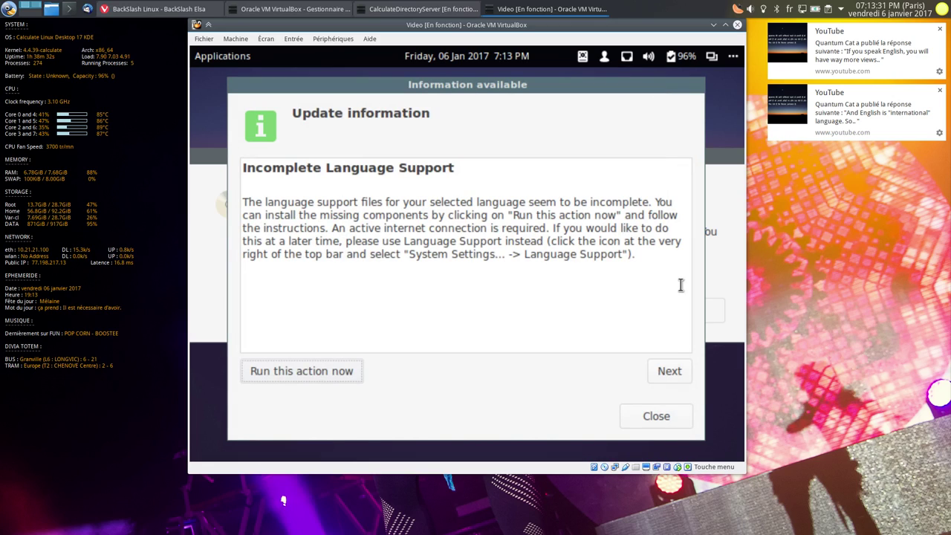
- Dismiss the update notice, the Dropbox notice and the guest additions autorun prompt
click(668, 382)
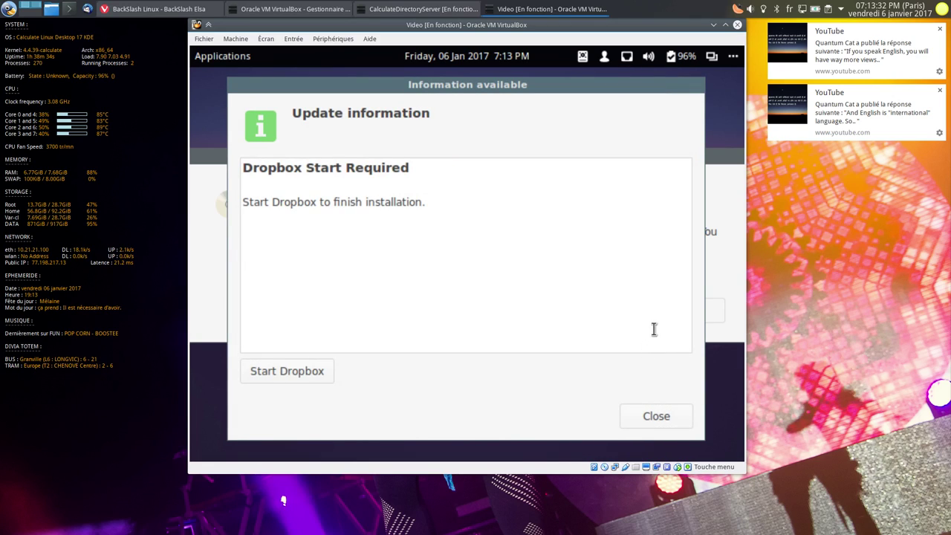
click(668, 420)
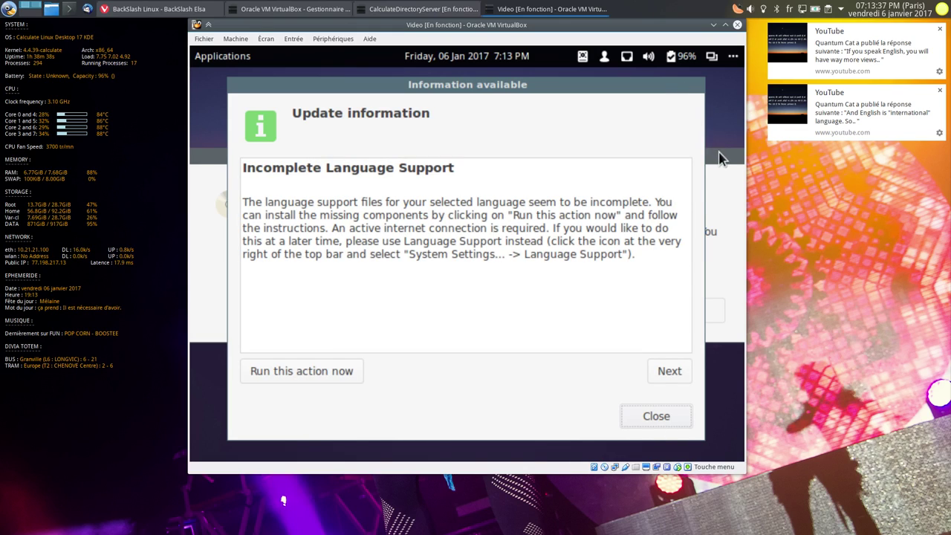
click(628, 312)
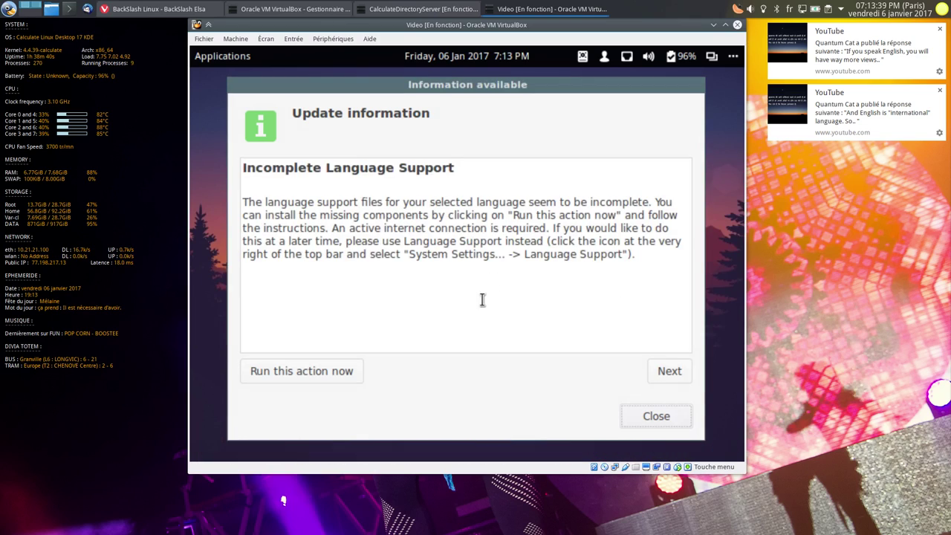
- Set the VM display to a smaller scale factor, reset the VM, and go full screen
click(291, 38)
mouse_move(266, 39)
mouse_move(273, 195)
click(442, 196)
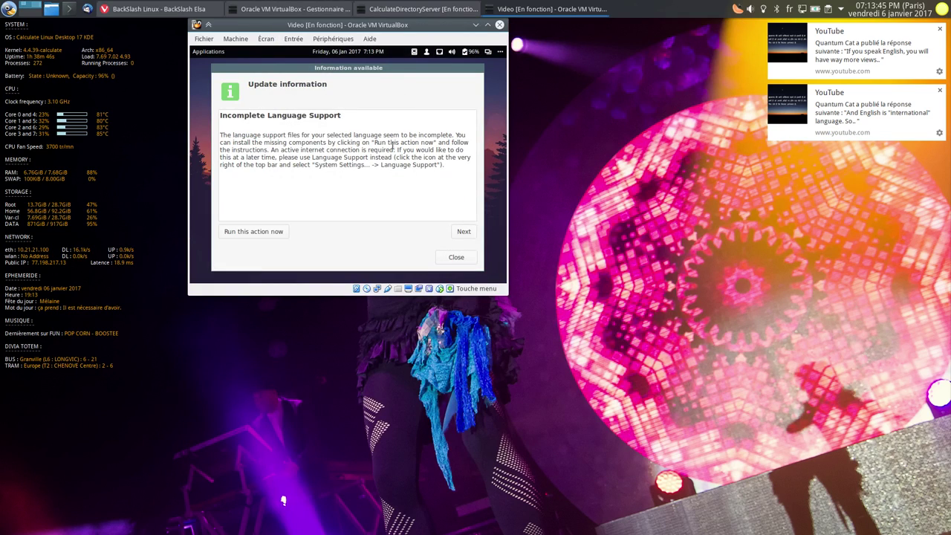
key(Control_R+r)
key(Control_R+f)
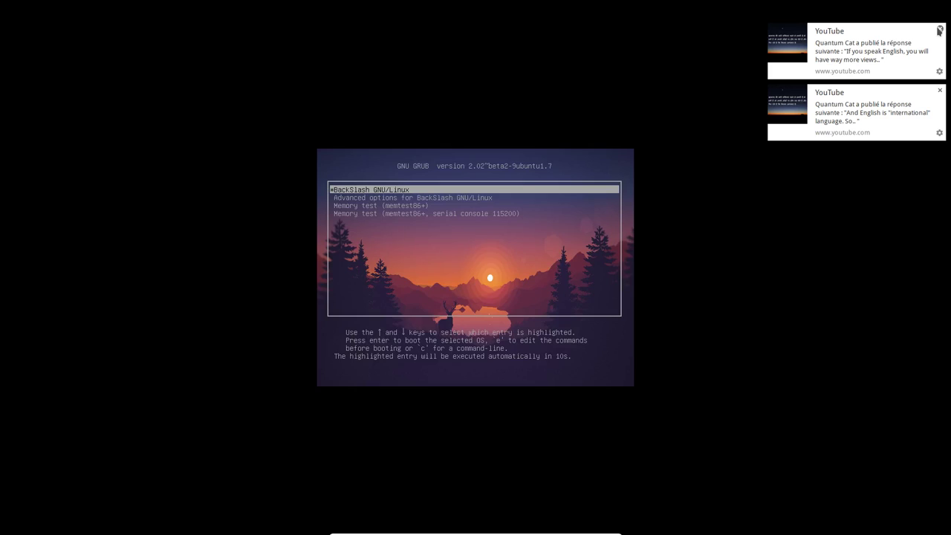
- Boot the BackSlash GNU/Linux GRUB entry right away and let it reach the Cinnamon desktop
key(Return)
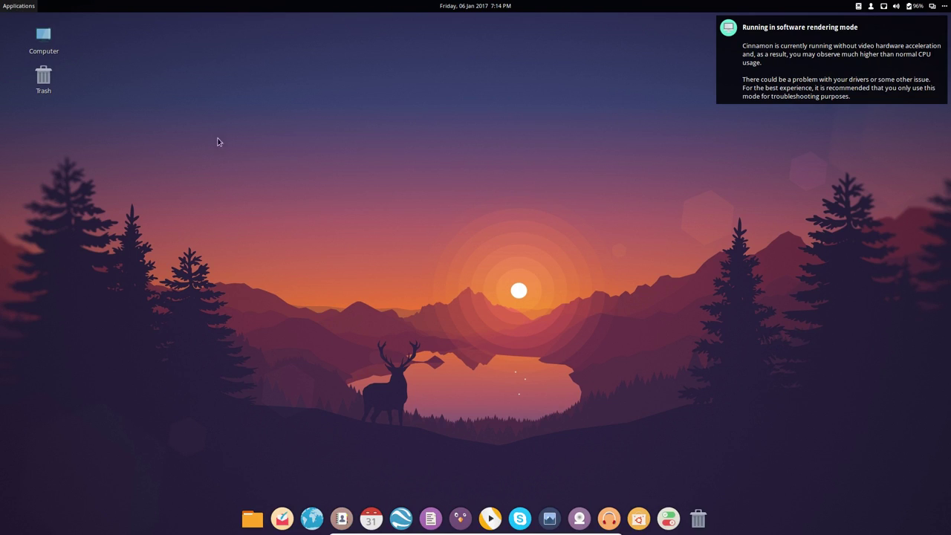
- Open and close Terminal, dismiss the software rendering notice, then launch Language Support
key(super)
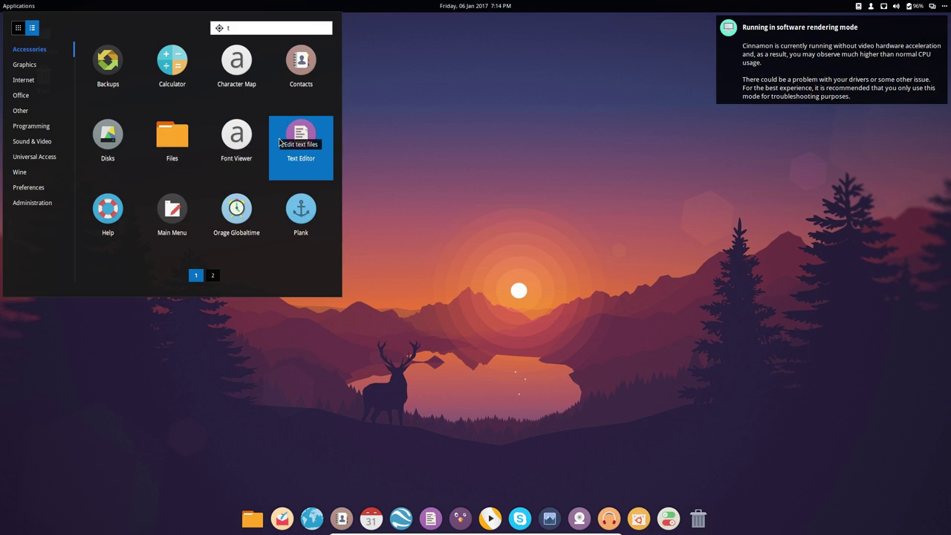
text(term)
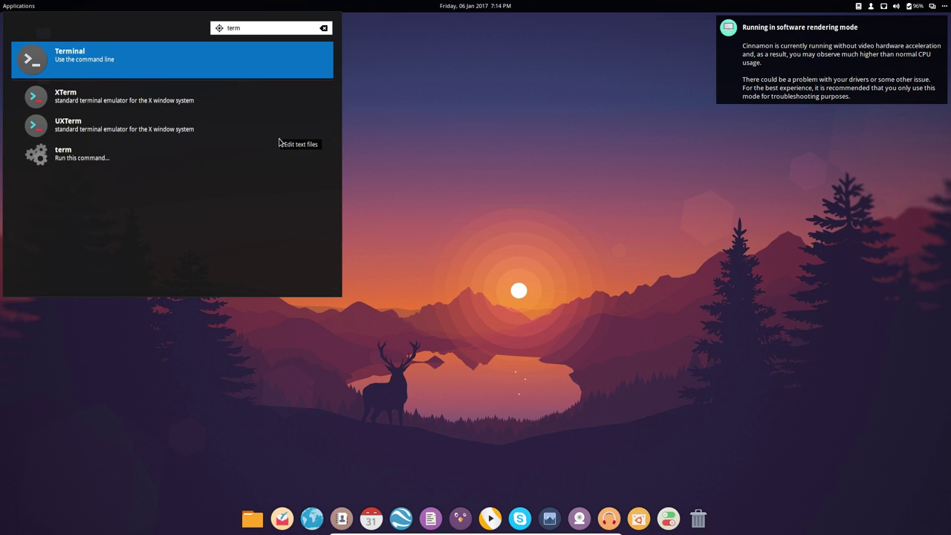
click(215, 52)
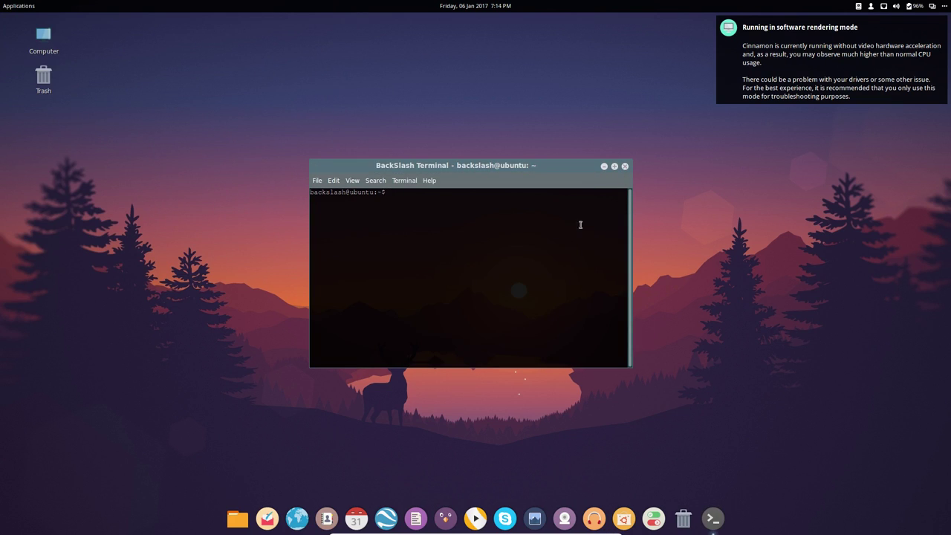
click(625, 166)
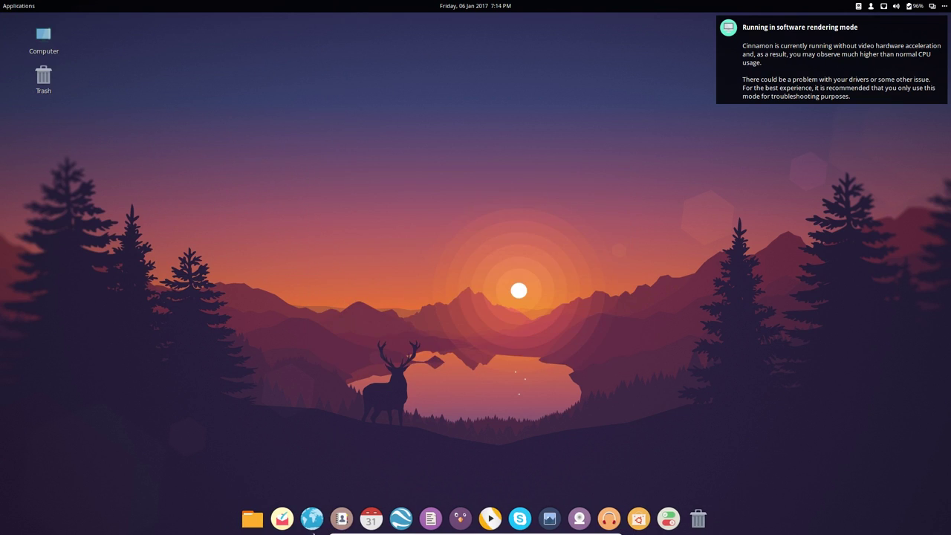
click(901, 79)
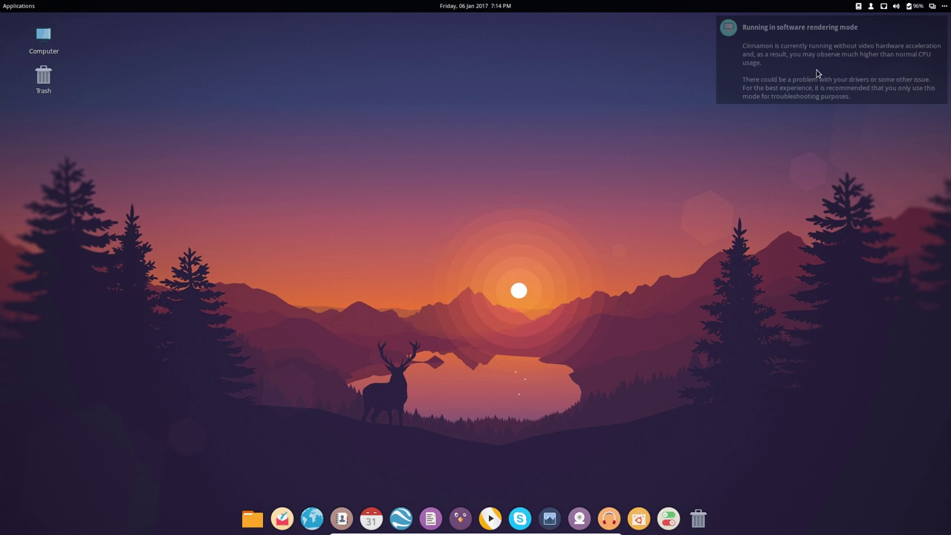
click(23, 7)
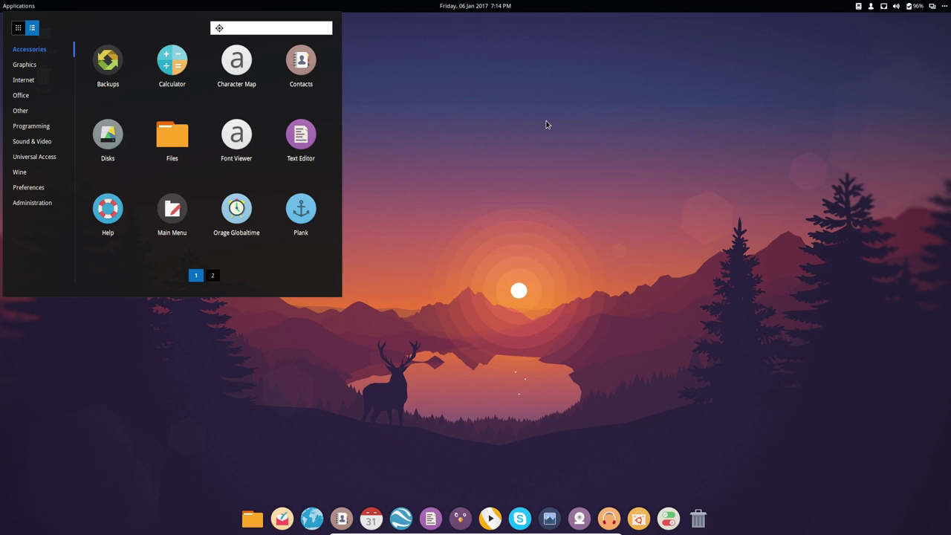
click(144, 64)
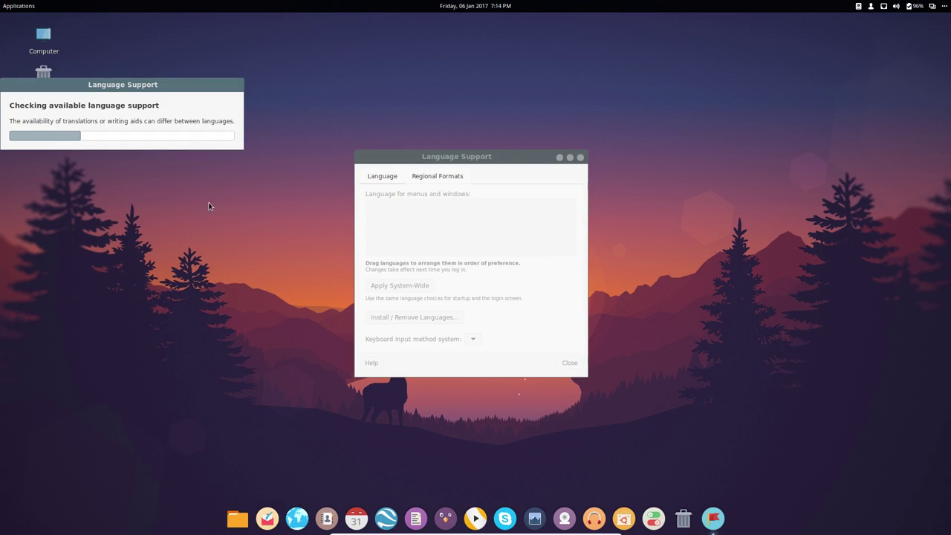
- Run ping linuxtricks.fr in a new Terminal, then close the terminal
click(23, 7)
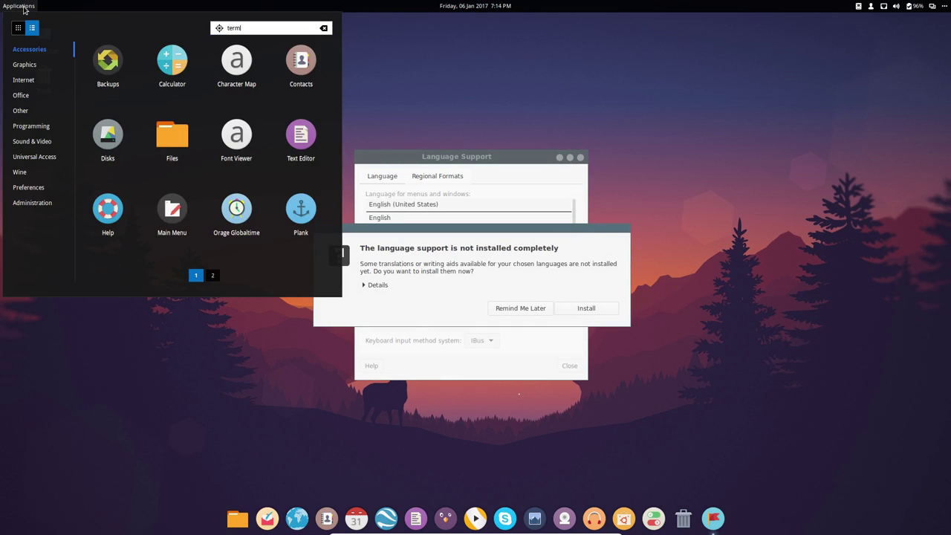
click(132, 68)
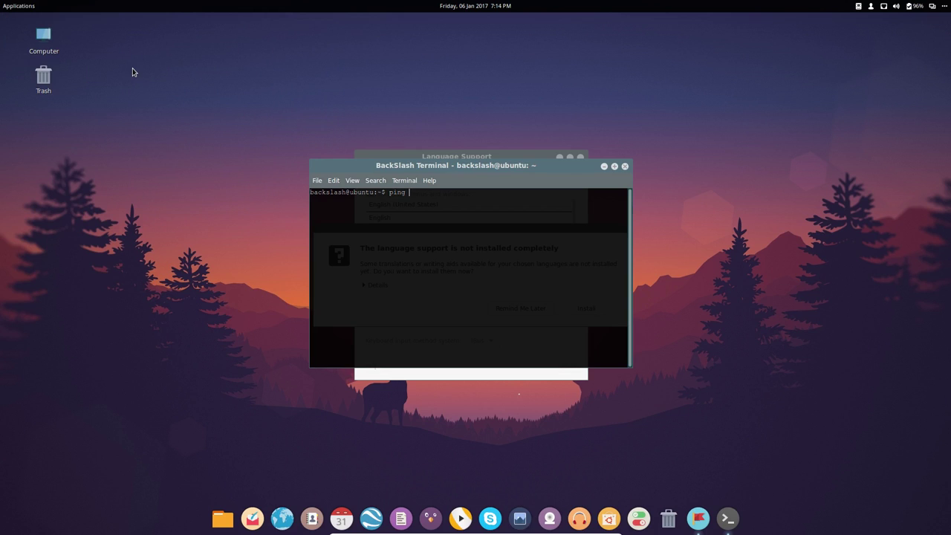
text(ping linuxtricks.fr)
key(Return)
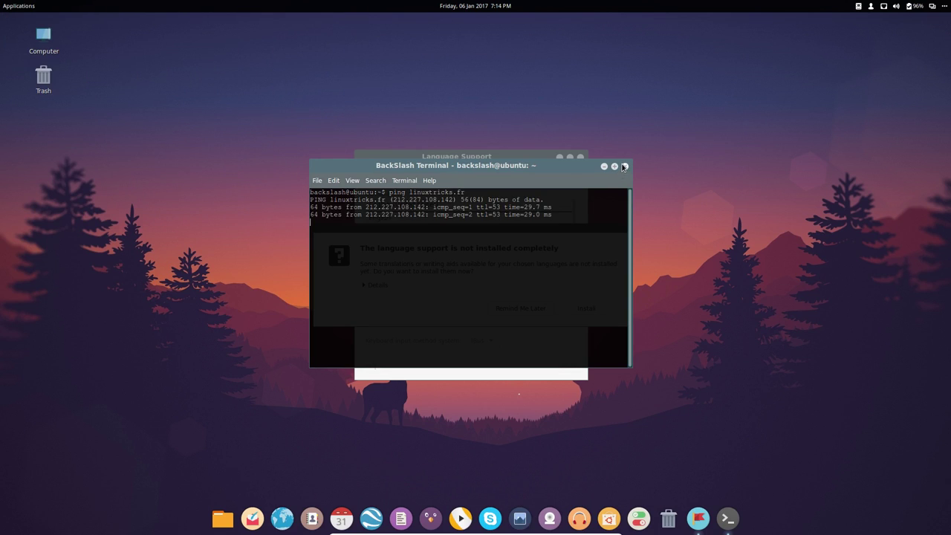
click(624, 167)
click(561, 300)
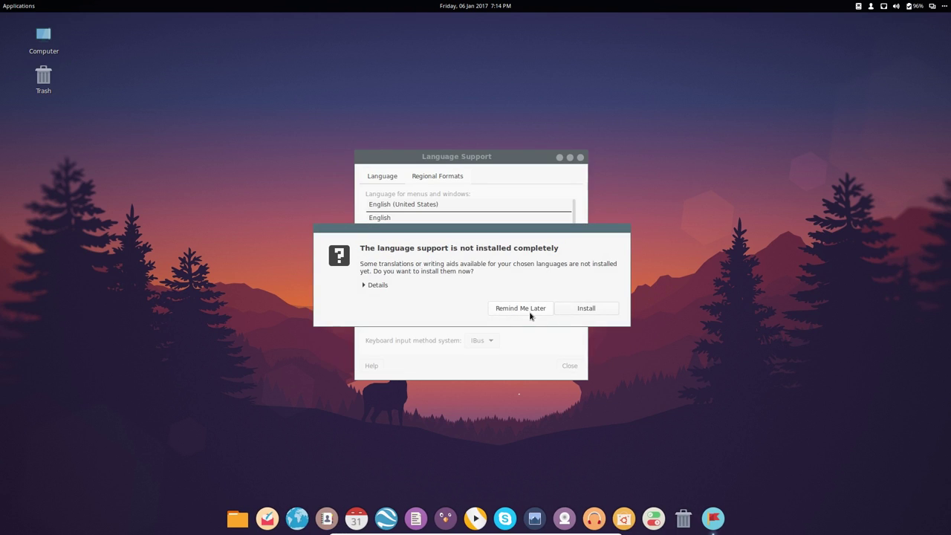
- Try installing the missing language support with the password and dismiss the download failure
click(586, 309)
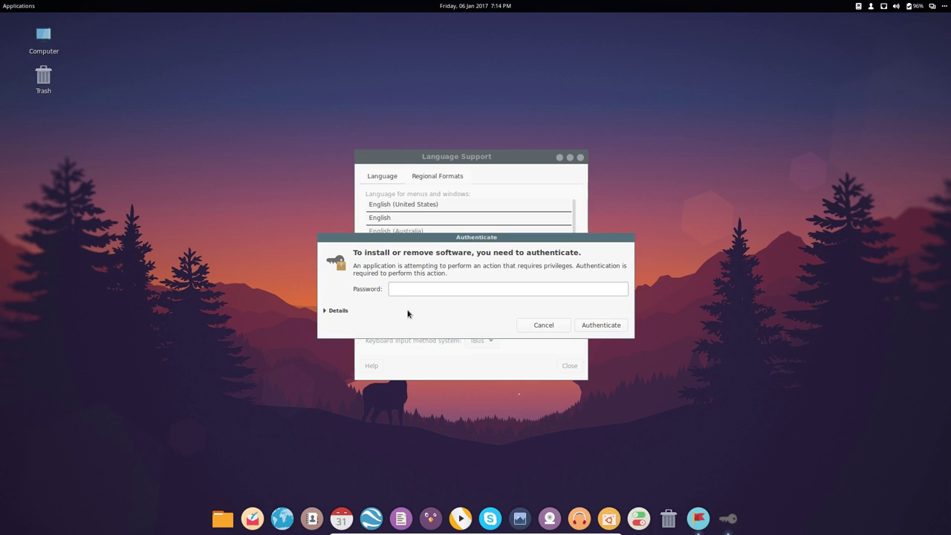
key(Return)
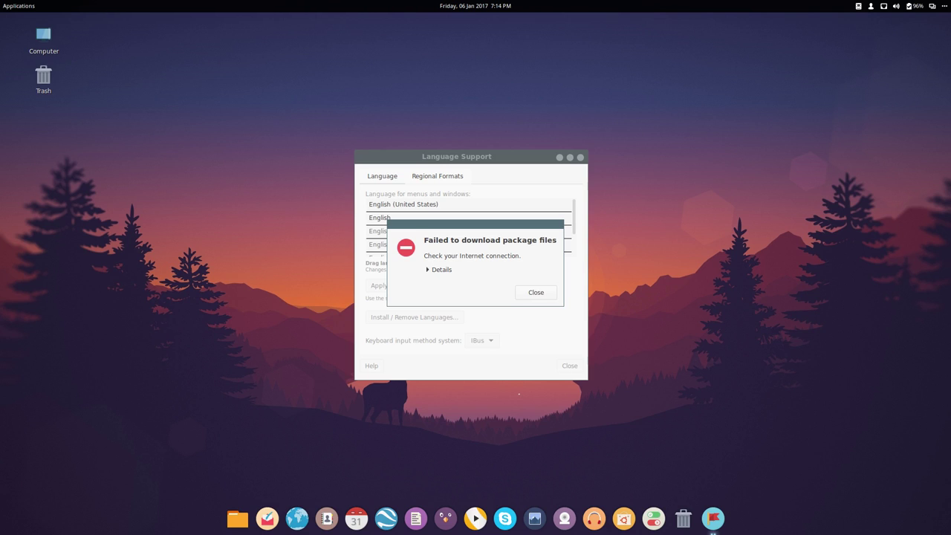
click(444, 272)
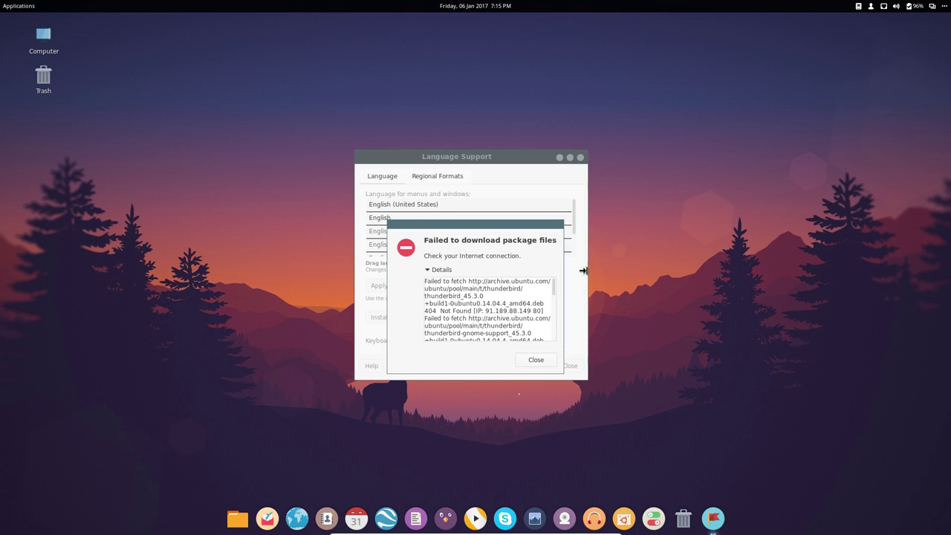
click(535, 360)
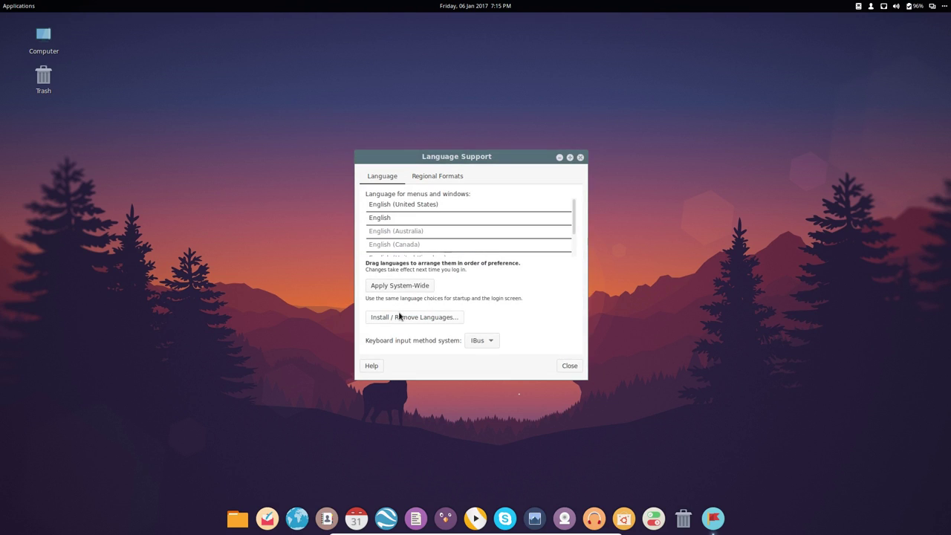
- Mark French for installation, apply it, dismiss the failure error, and close Language Support
click(399, 316)
drag(601, 209, 599, 238)
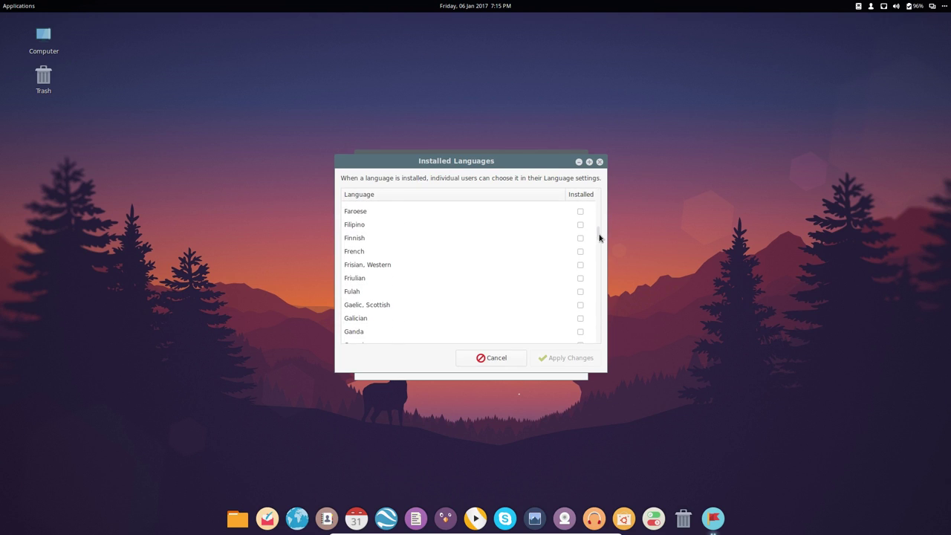
click(398, 252)
click(580, 252)
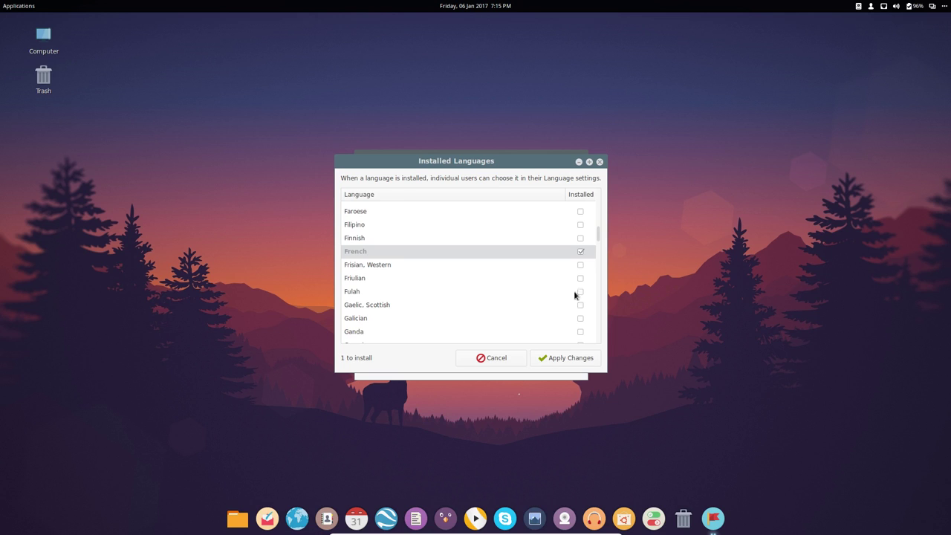
click(565, 361)
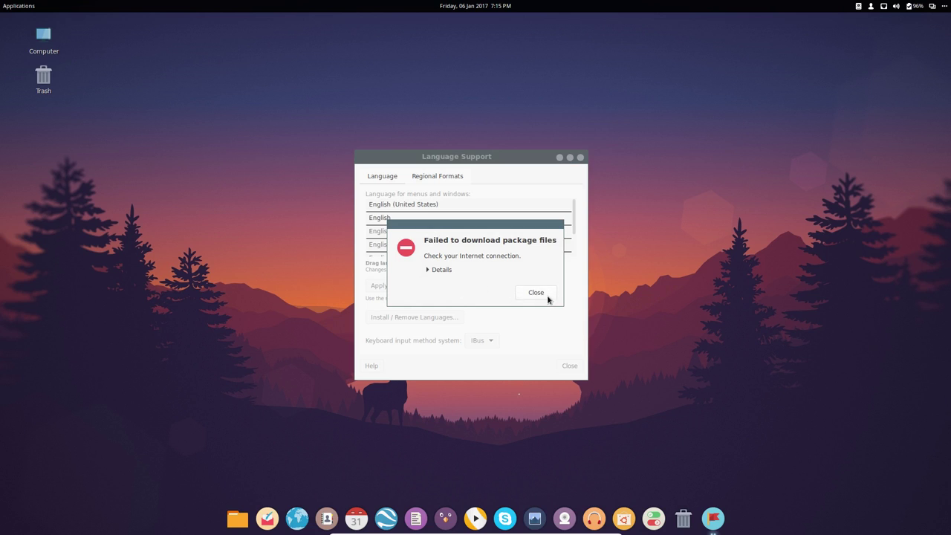
click(548, 300)
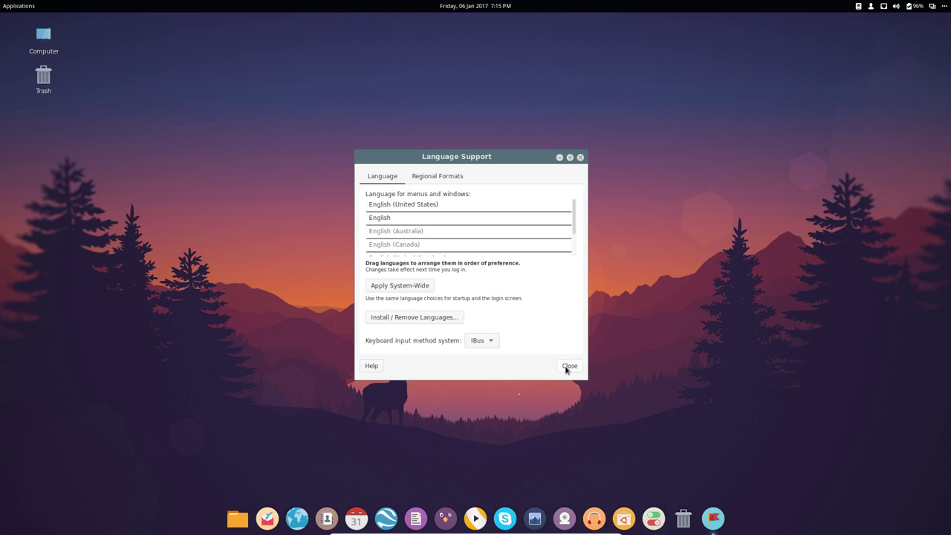
click(567, 366)
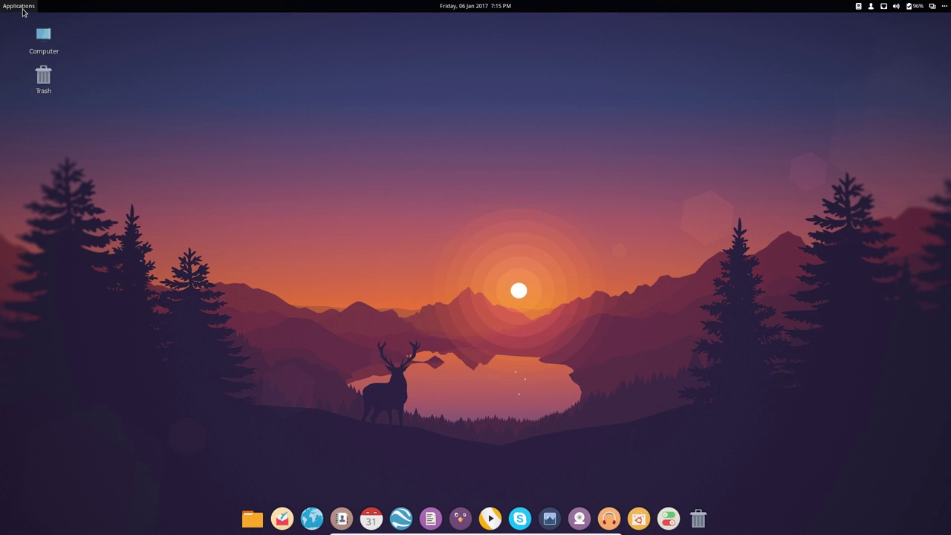
- Open Terminal and raise the BackSlash profile's Nimbus Mono L font size to 18
click(20, 7)
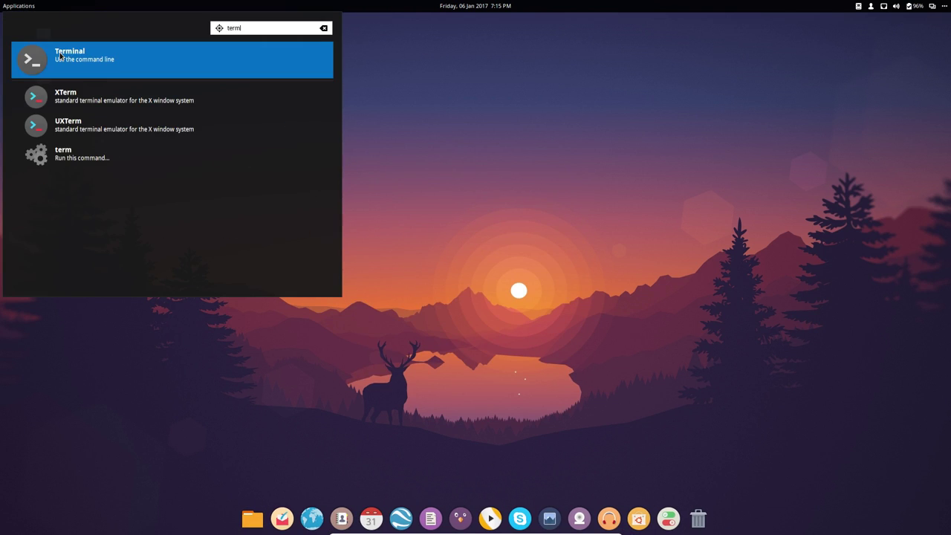
key(Return)
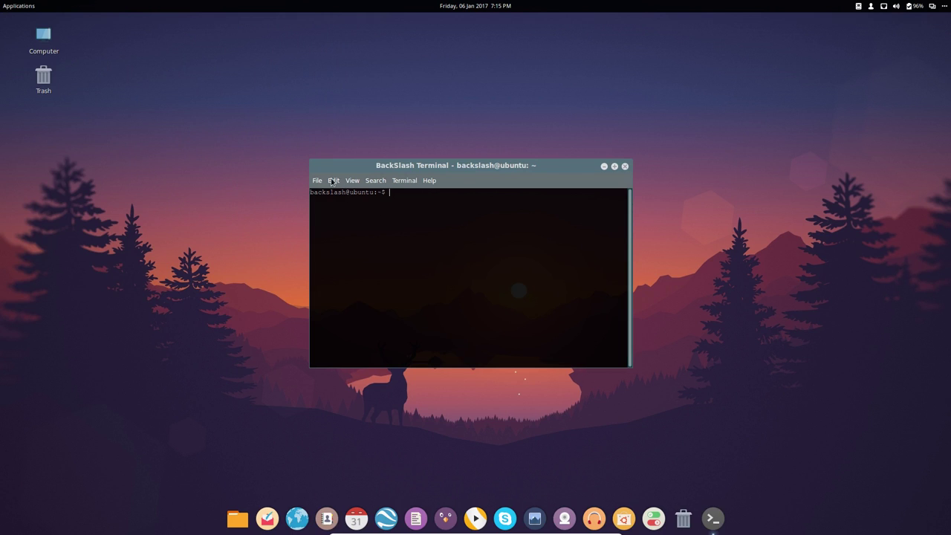
click(333, 180)
click(352, 292)
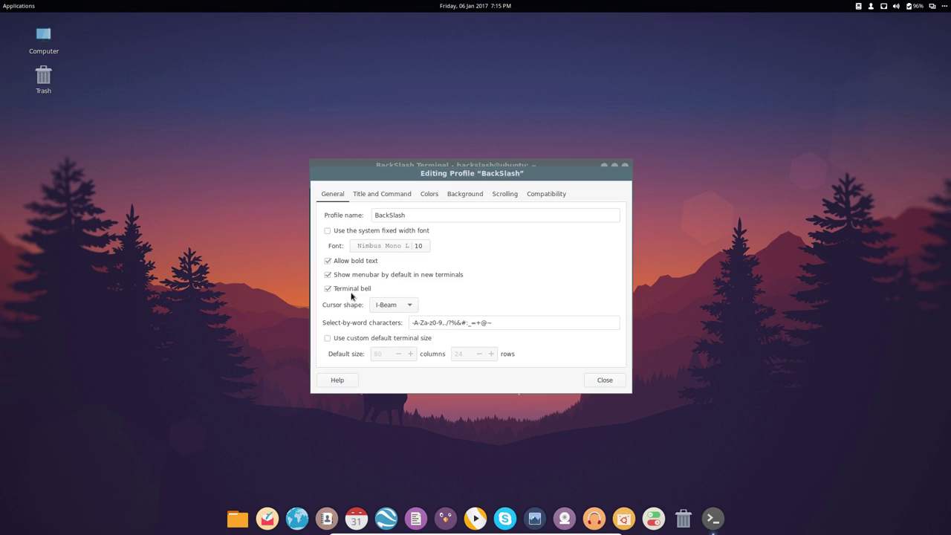
click(422, 253)
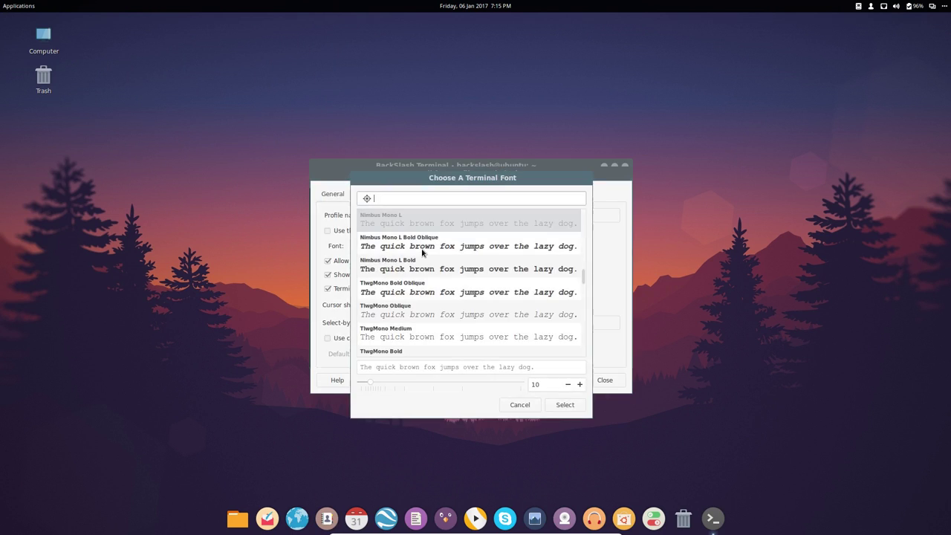
click(581, 385)
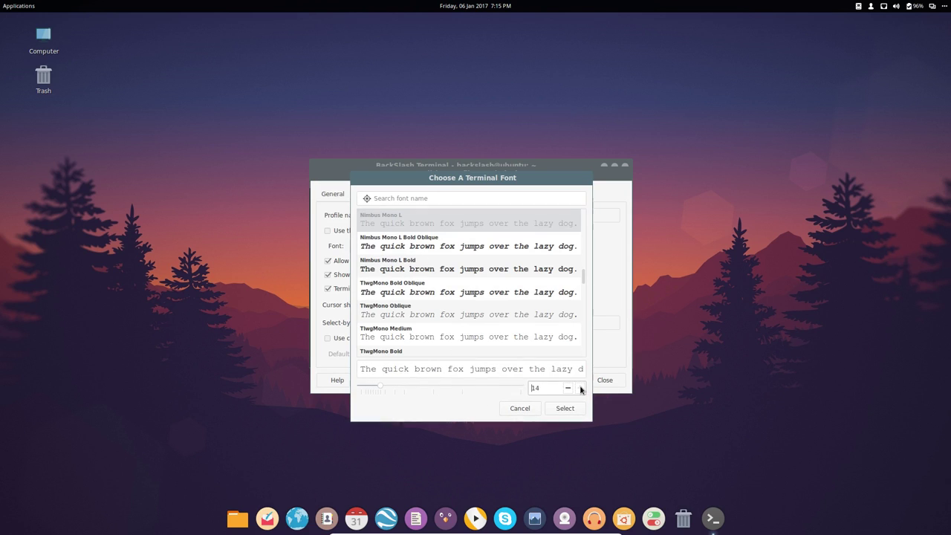
click(579, 389)
click(566, 410)
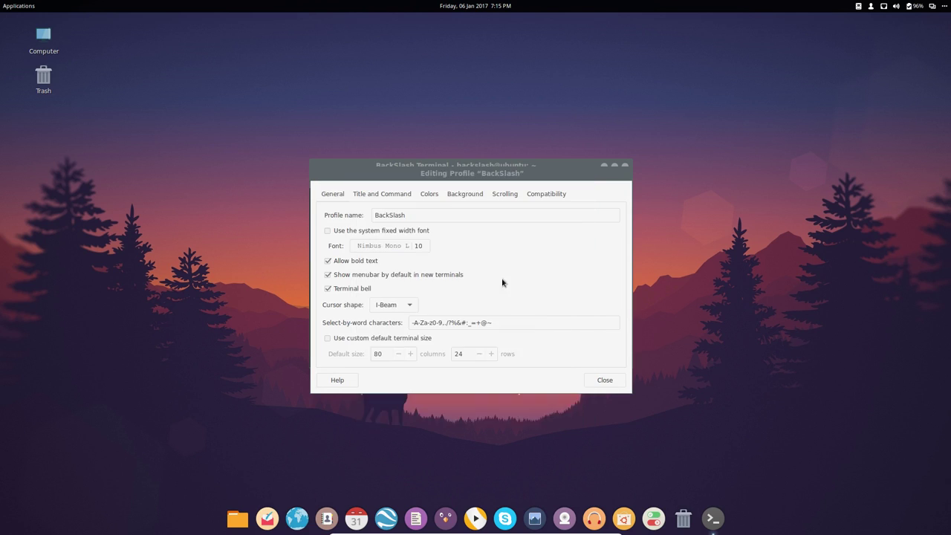
click(603, 386)
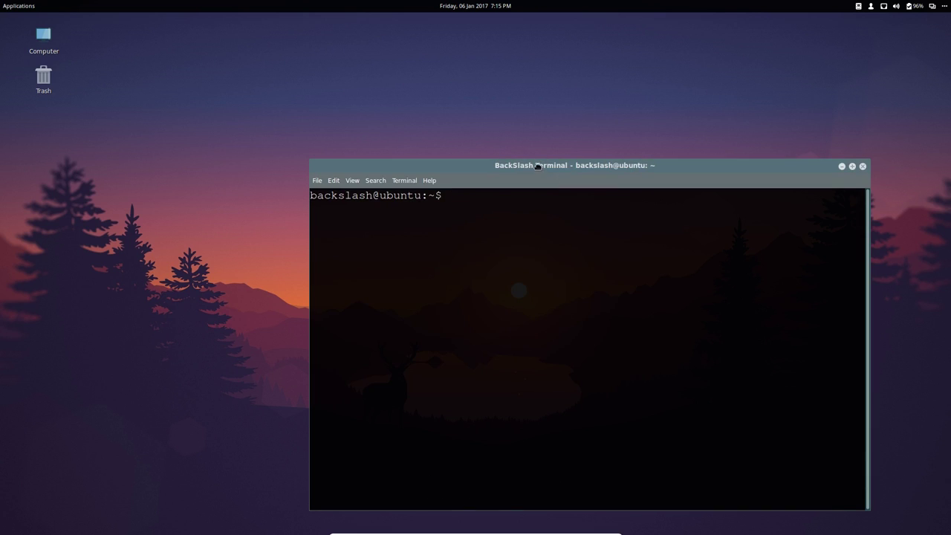
- Run sudo apt update && sudo apt dist-upgrade and move the terminal to the top-right
text(do apt update &&)
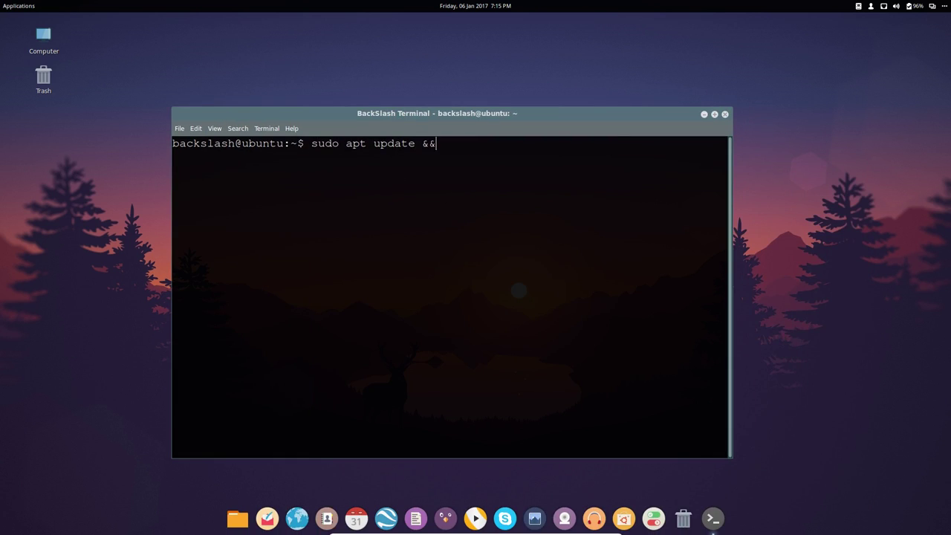
text( sudo a)
text(pt dist-upgrade)
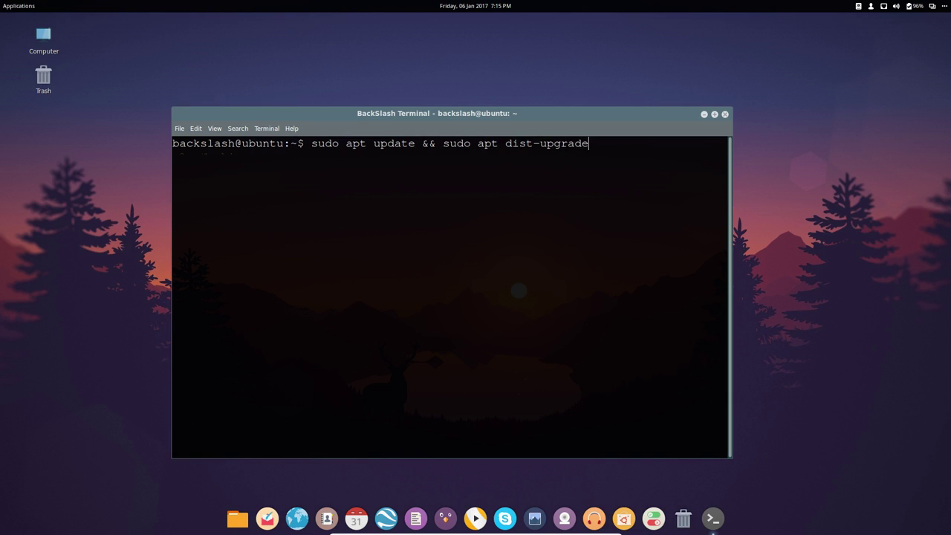
key(Return)
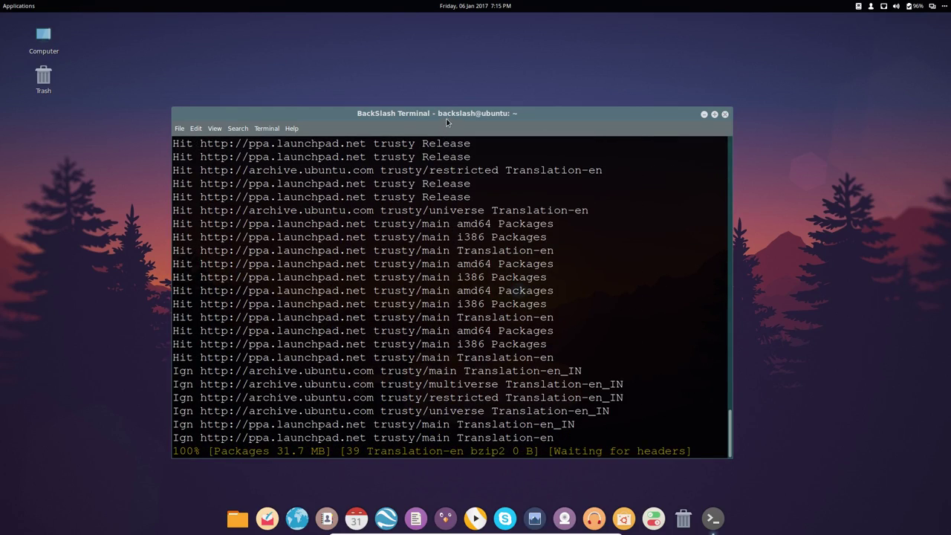
drag(437, 149, 493, 90)
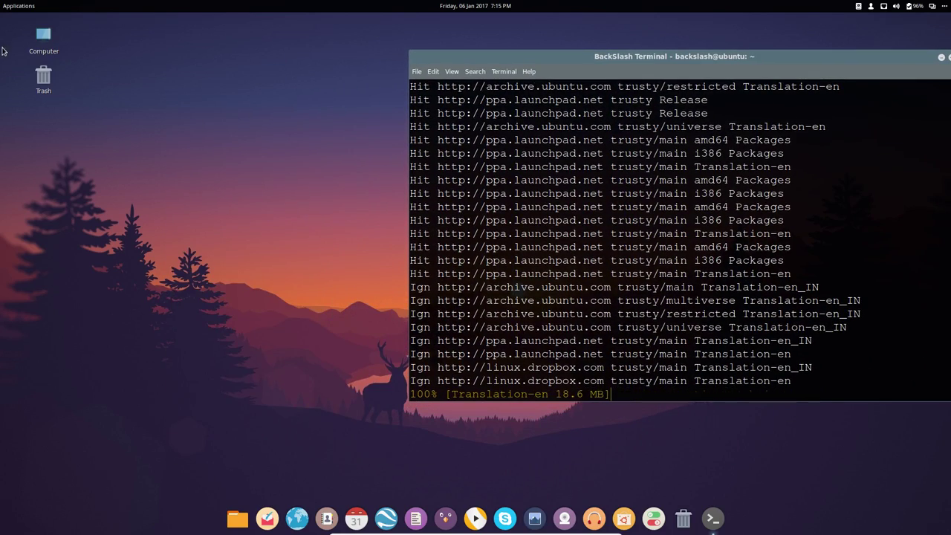
click(22, 6)
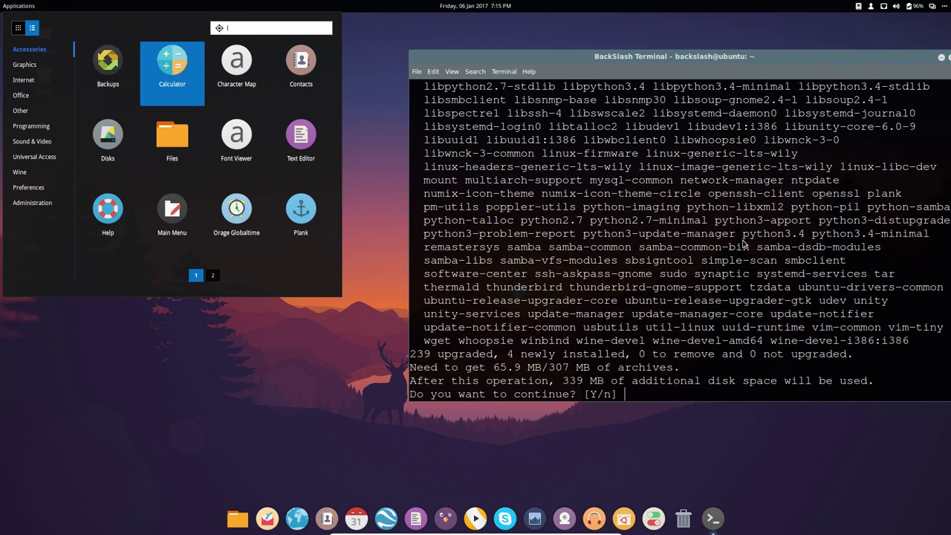
- Browse the Graphics and Internet application categories while the upgrade downloads
click(715, 235)
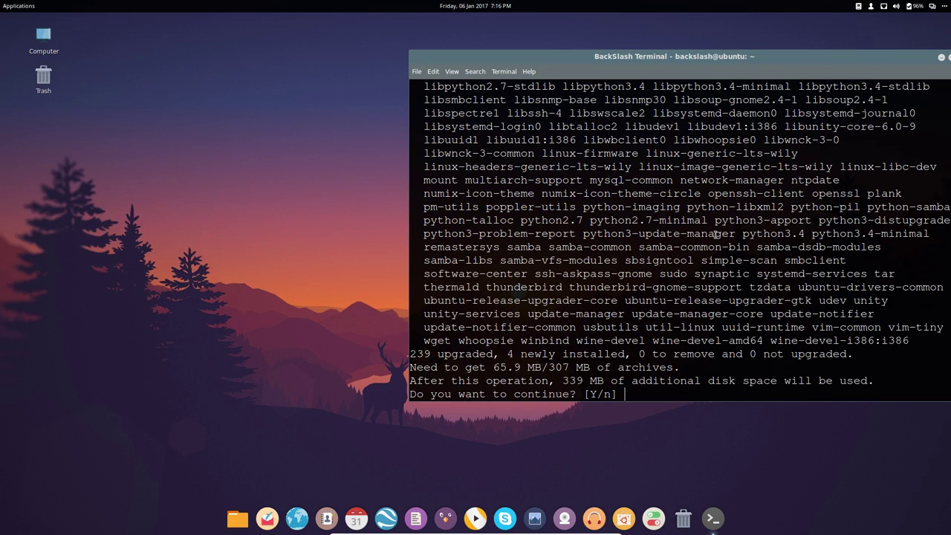
click(18, 6)
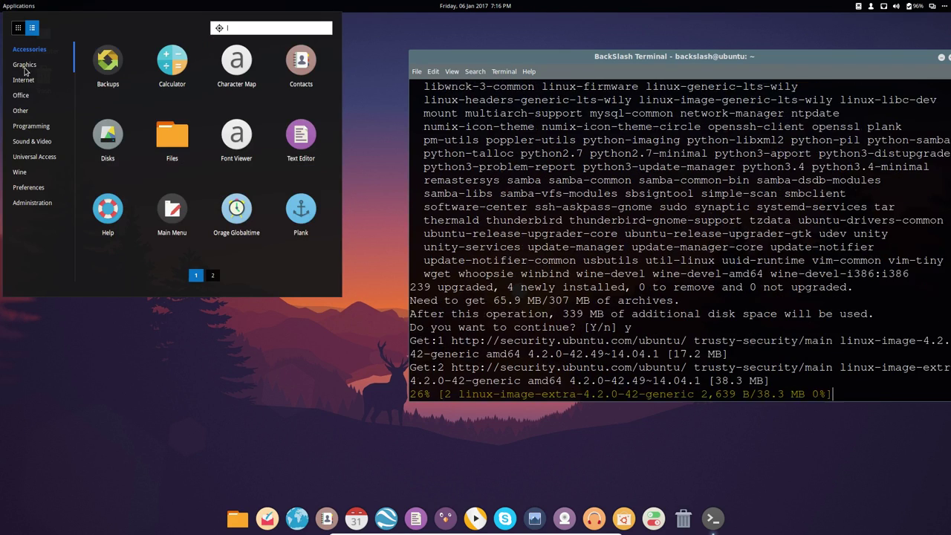
click(22, 68)
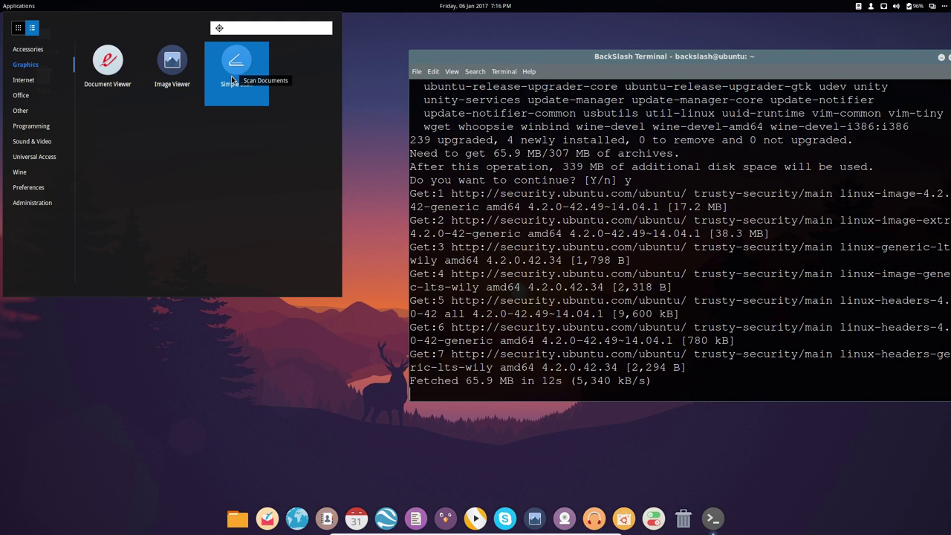
click(25, 81)
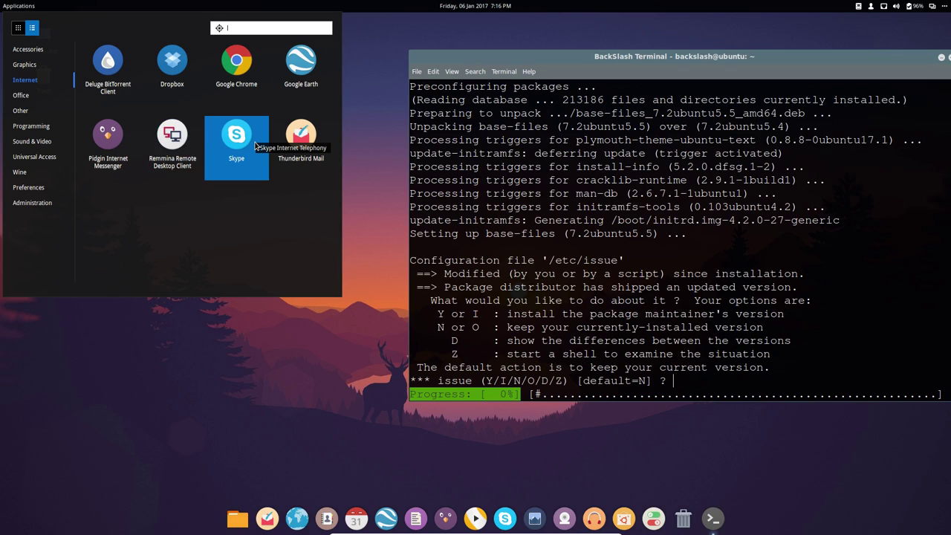
- Answer y to install the maintainer's new /etc/issue and /etc/issue.net versions
click(684, 273)
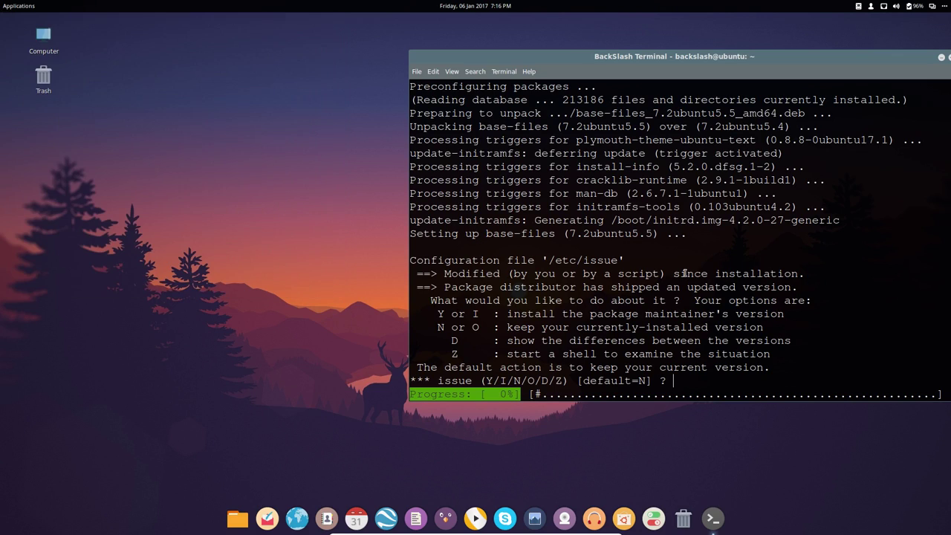
text(y)
key(Return)
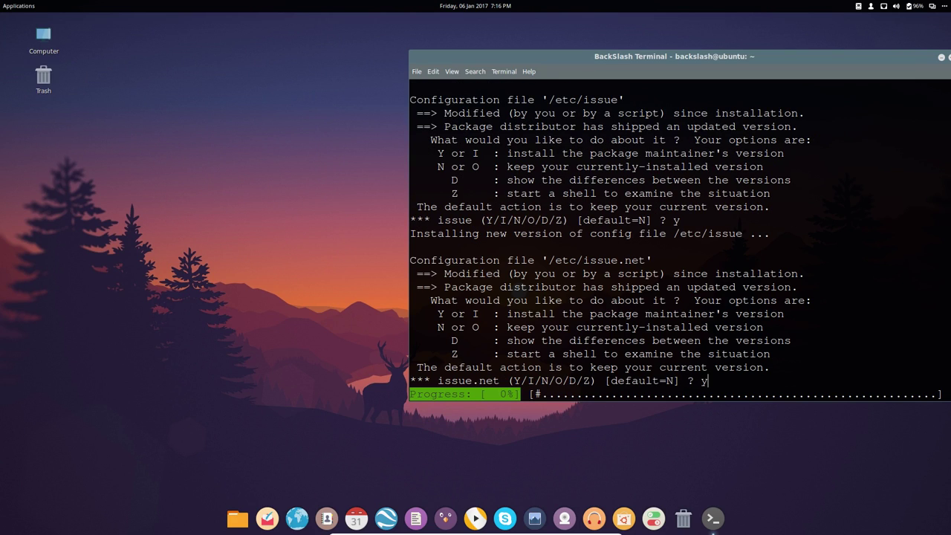
text(y)
key(Return)
key(Return)
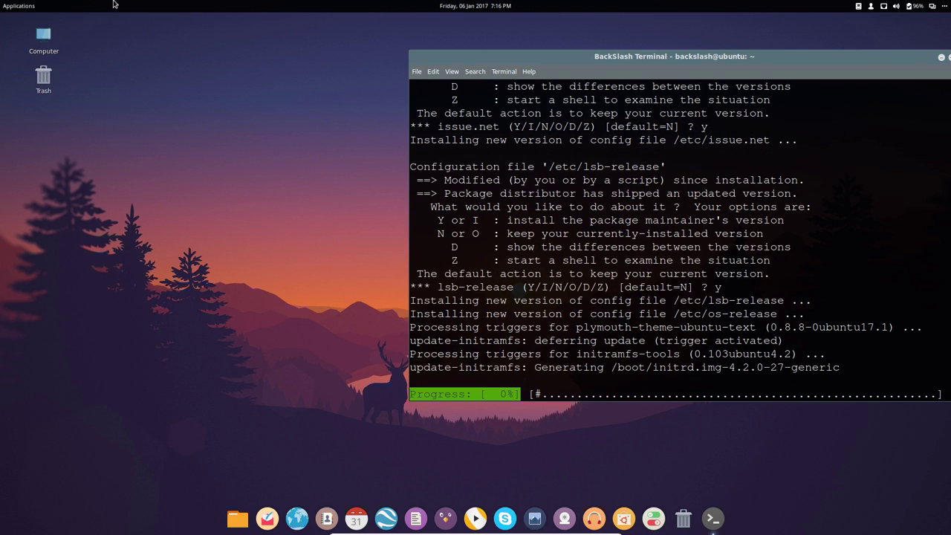
click(11, 5)
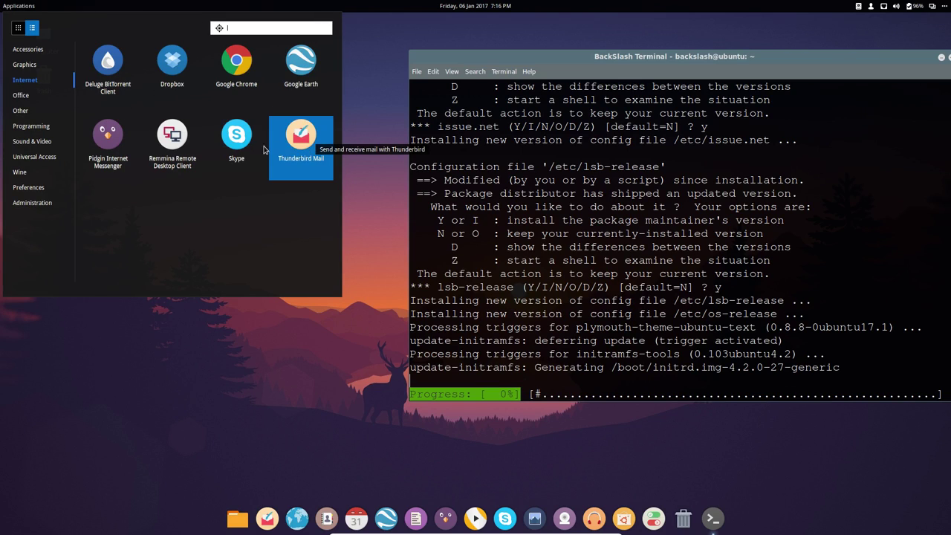
- Launch Skype, accept its terms of use in Français, and close its window
click(243, 149)
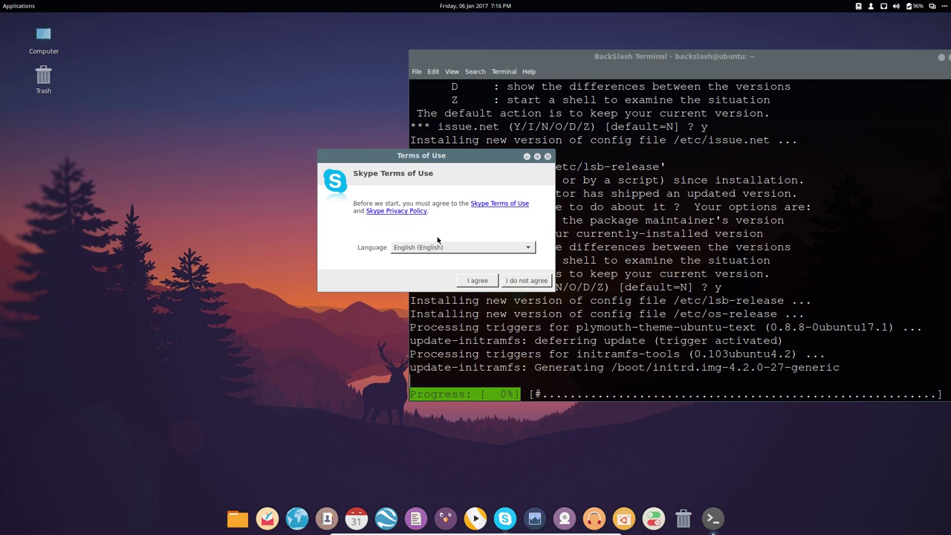
click(440, 253)
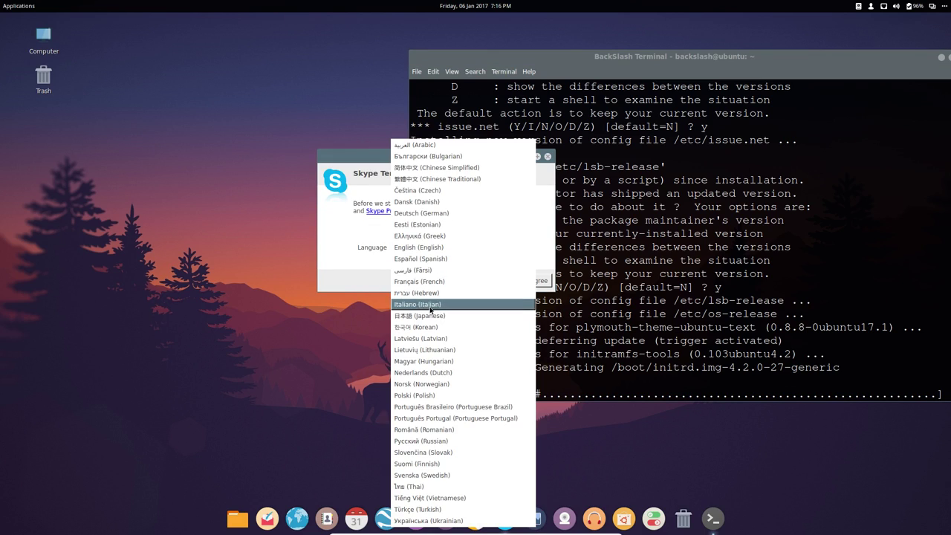
click(435, 281)
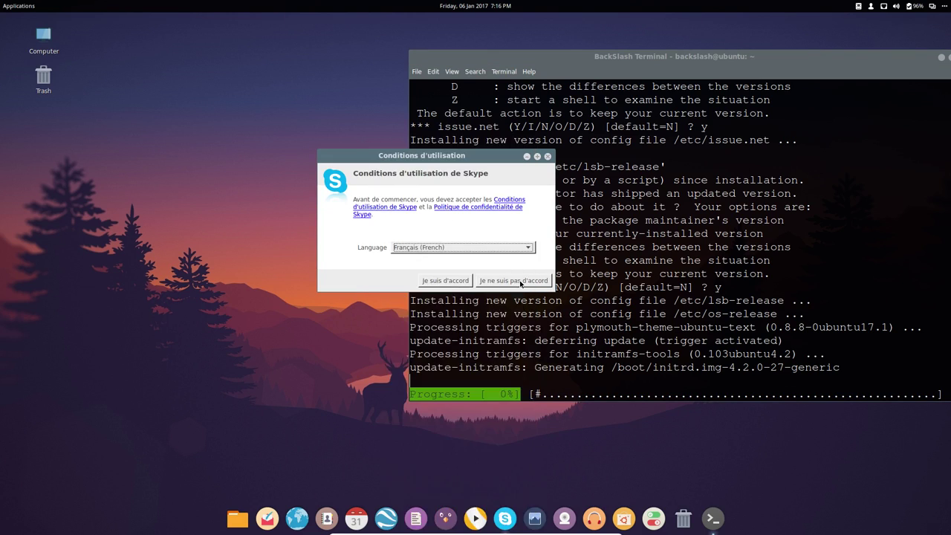
click(446, 281)
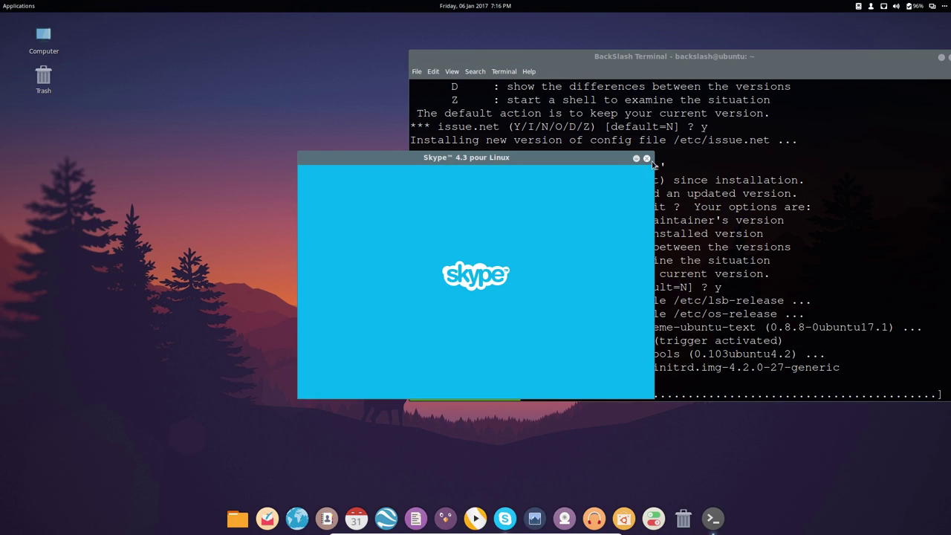
click(646, 159)
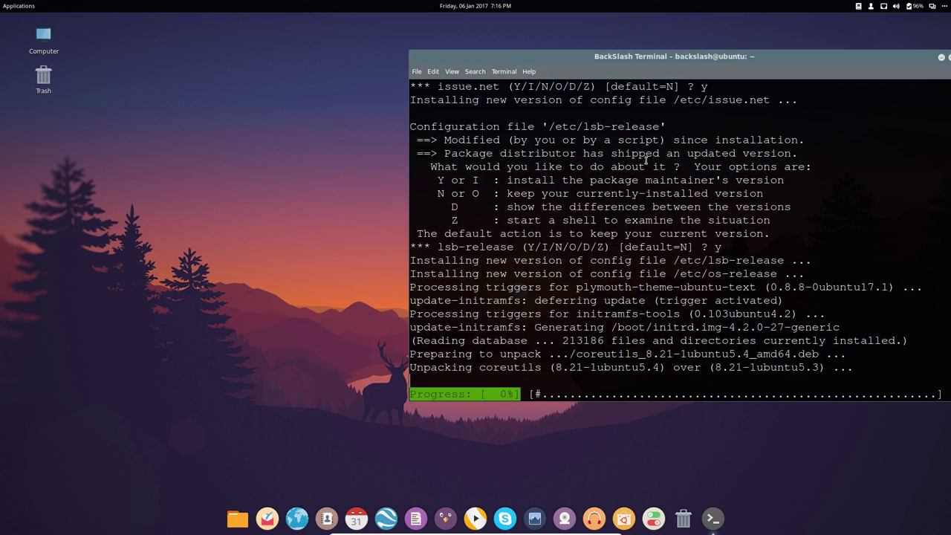
click(16, 7)
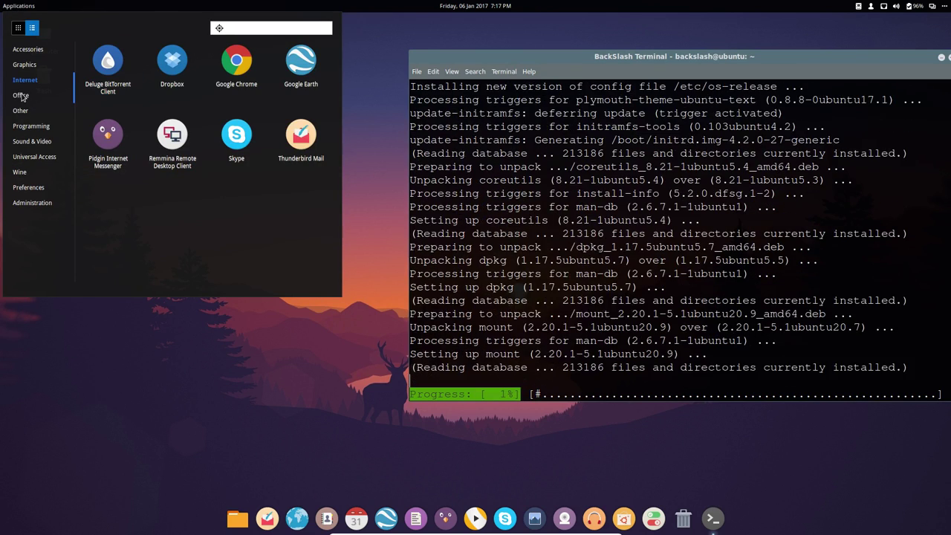
- Launch Thunderbird Mail and skip setting up an email account
click(295, 142)
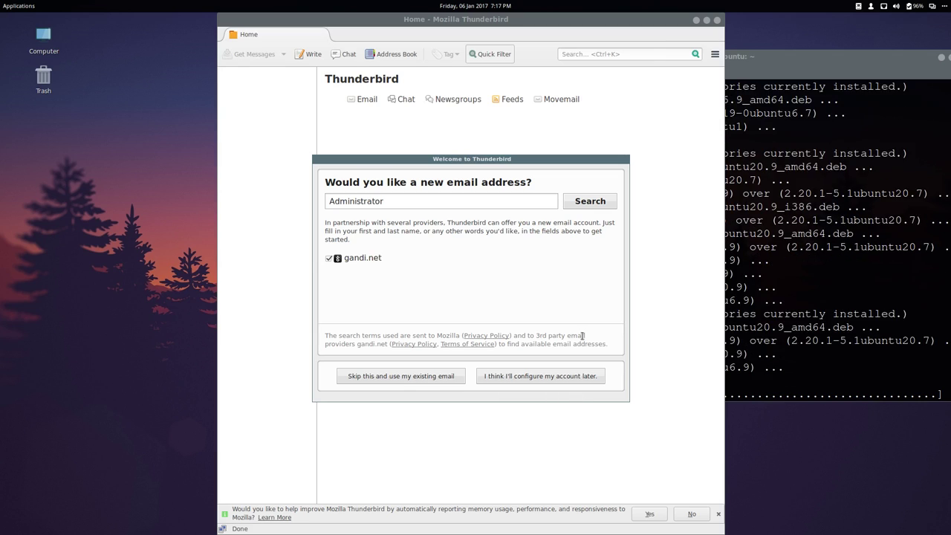
right_click(611, 159)
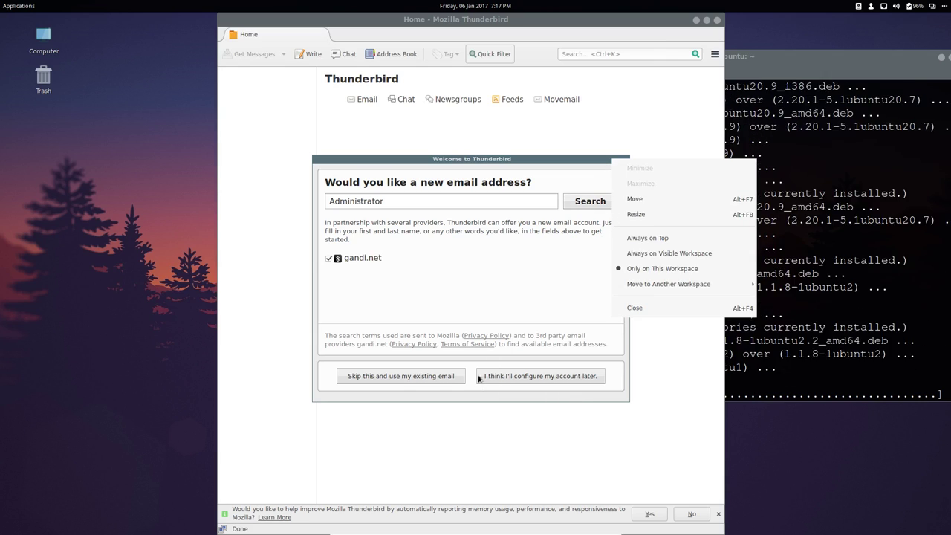
click(501, 381)
click(530, 372)
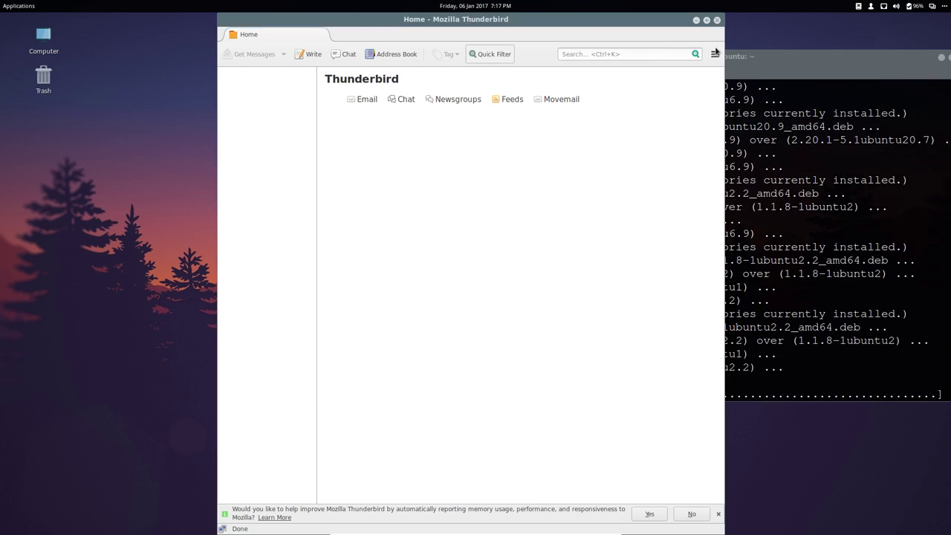
- View Thunderbird's About information, version 38.5.1, then quit Thunderbird
click(715, 53)
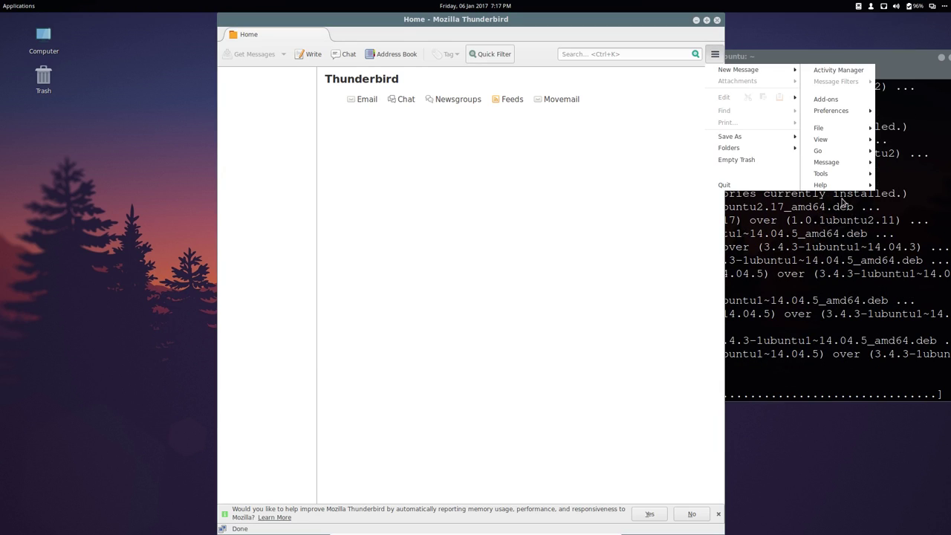
mouse_move(871, 190)
click(786, 252)
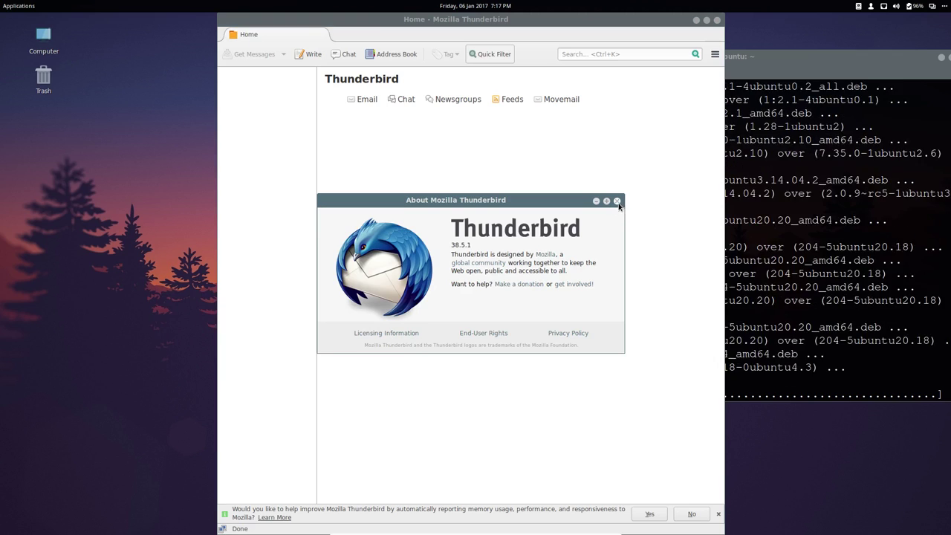
click(617, 201)
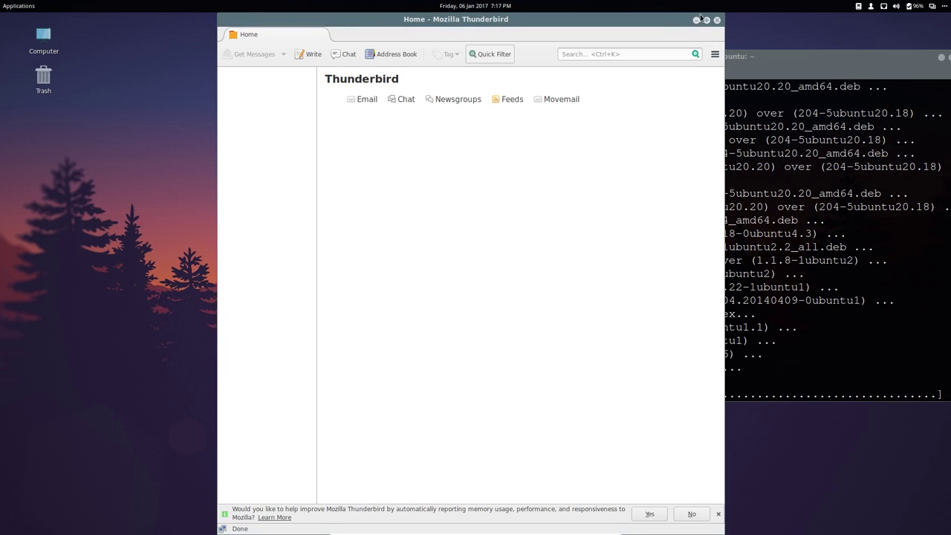
click(718, 20)
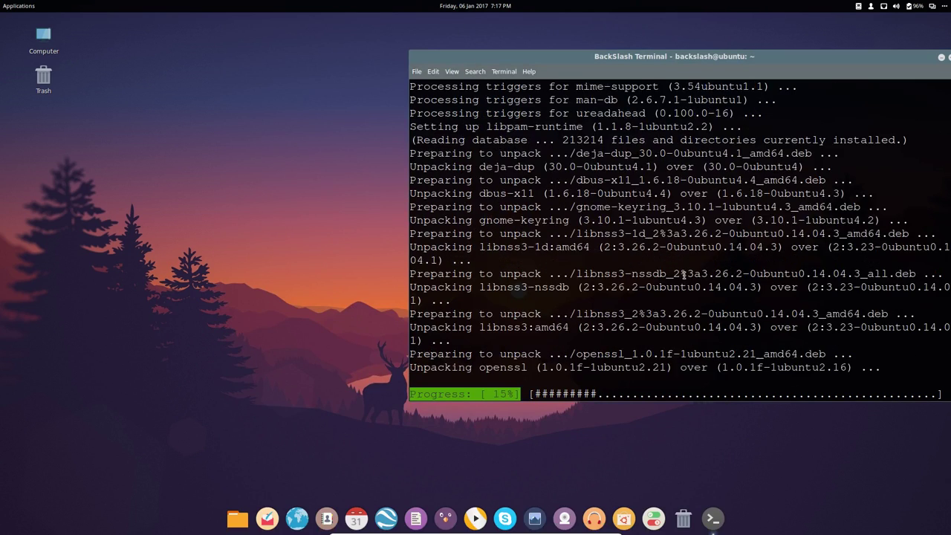
- Drag the upgrading terminal window left so it sits fully on the screen
key(Up)
key(Up)
key(Up)
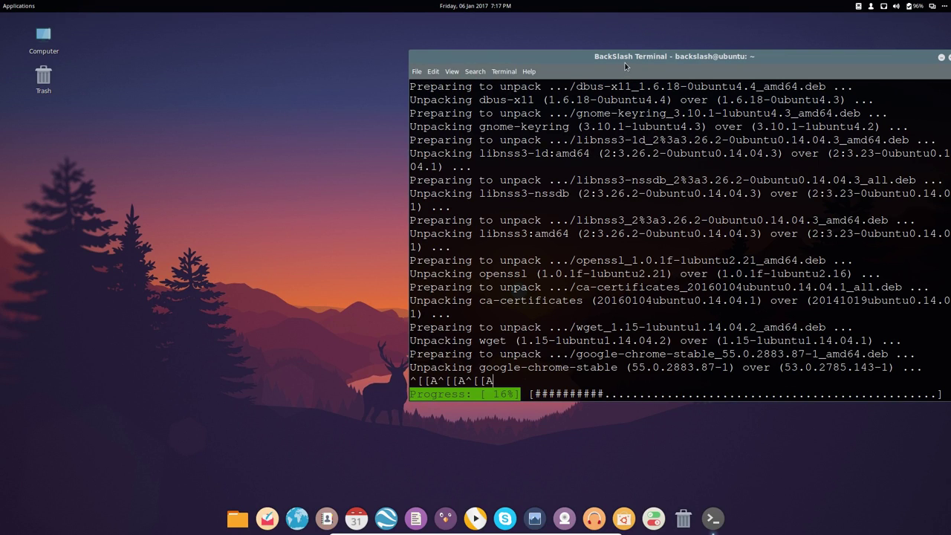
drag(624, 66, 560, 65)
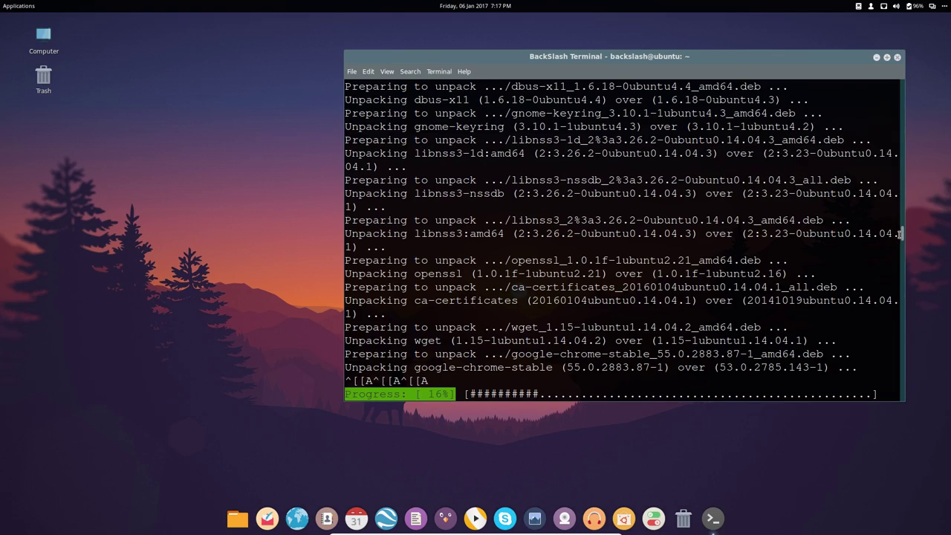
drag(904, 236, 906, 415)
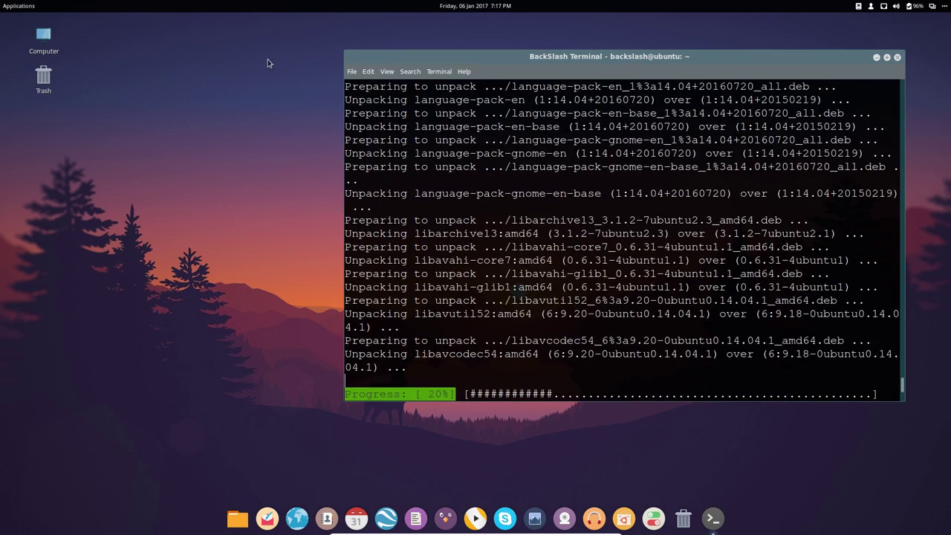
- Launch WPS Presentation from the Office applications
click(30, 6)
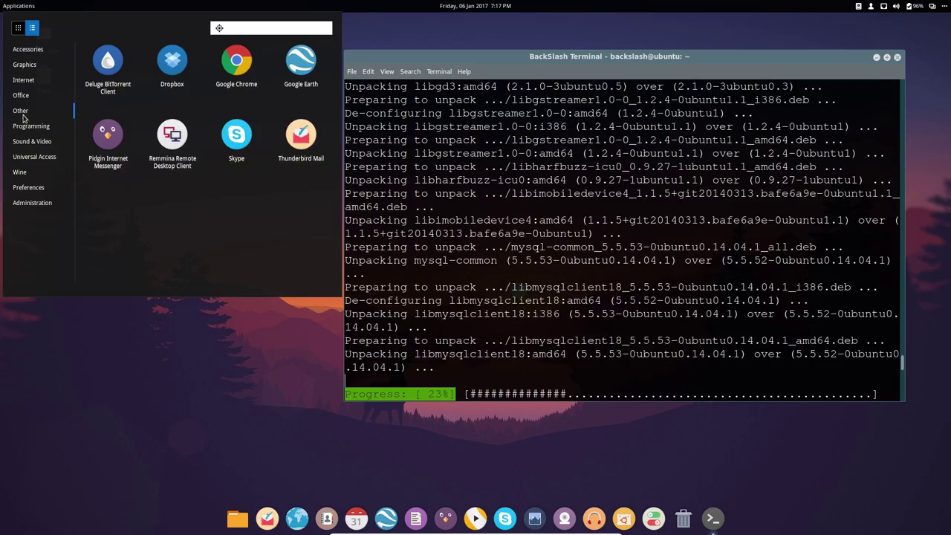
click(21, 95)
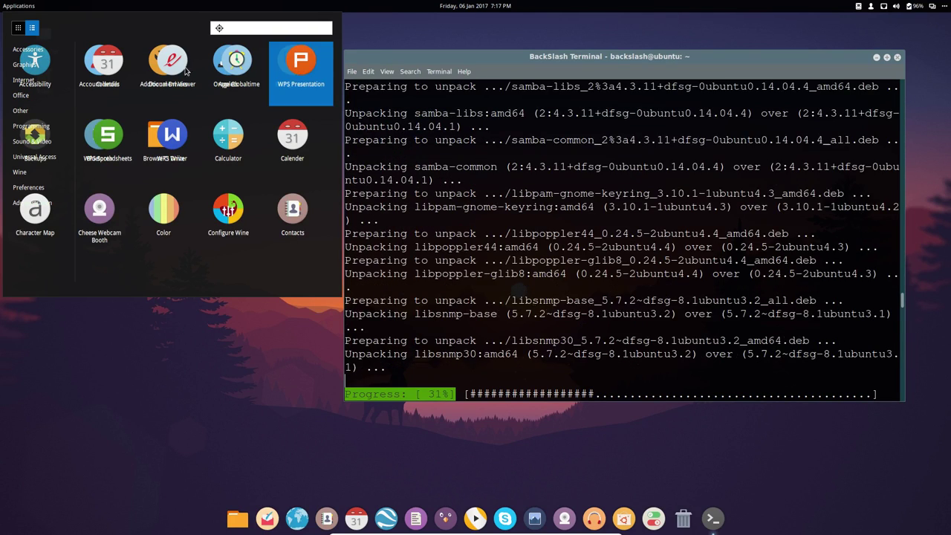
click(18, 7)
click(18, 7)
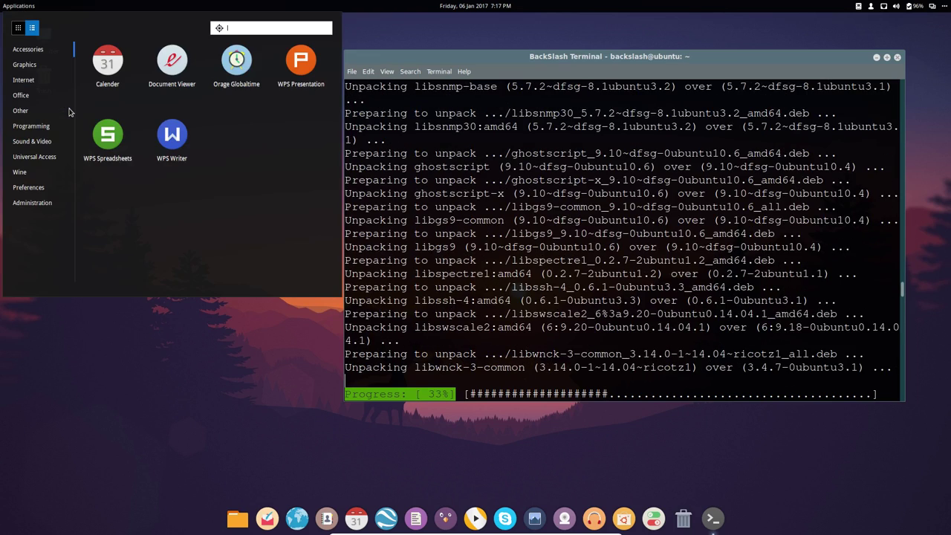
click(297, 72)
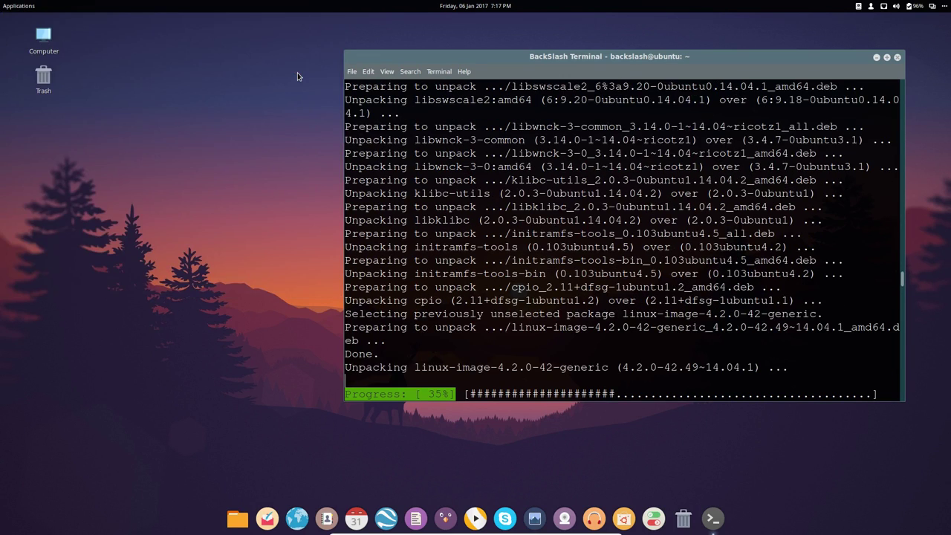
- Accept the WPS licence, dismiss System Check, and show About WPS Presentation (version 10.1.0.5672)
click(579, 334)
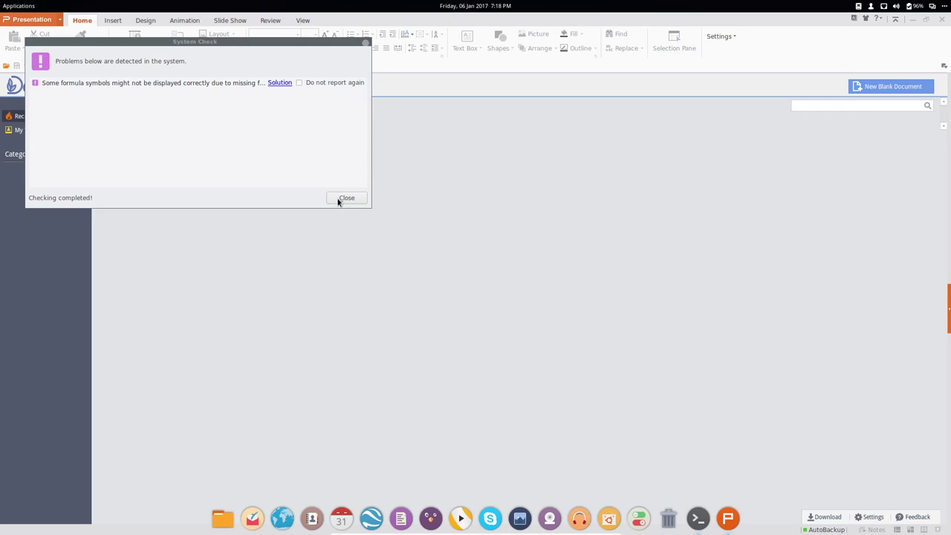
click(345, 197)
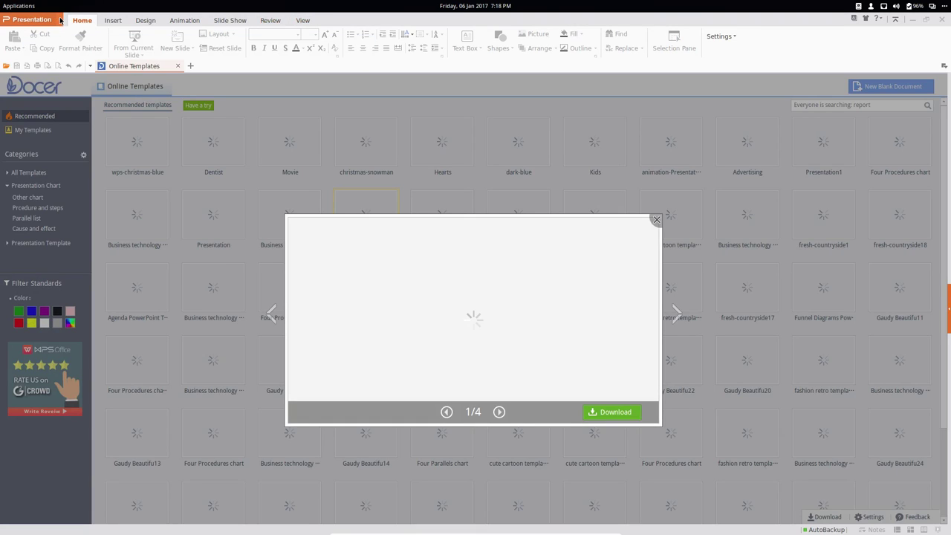
click(60, 20)
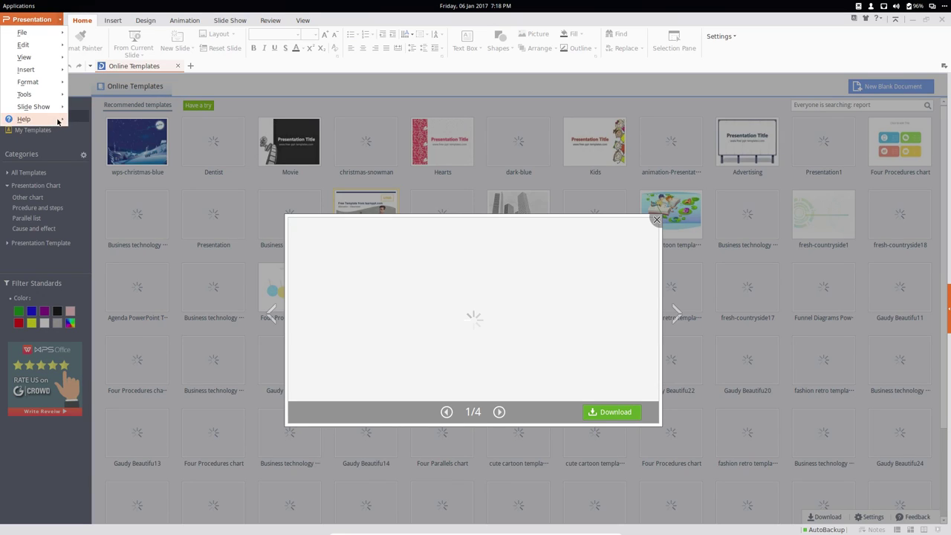
mouse_move(58, 121)
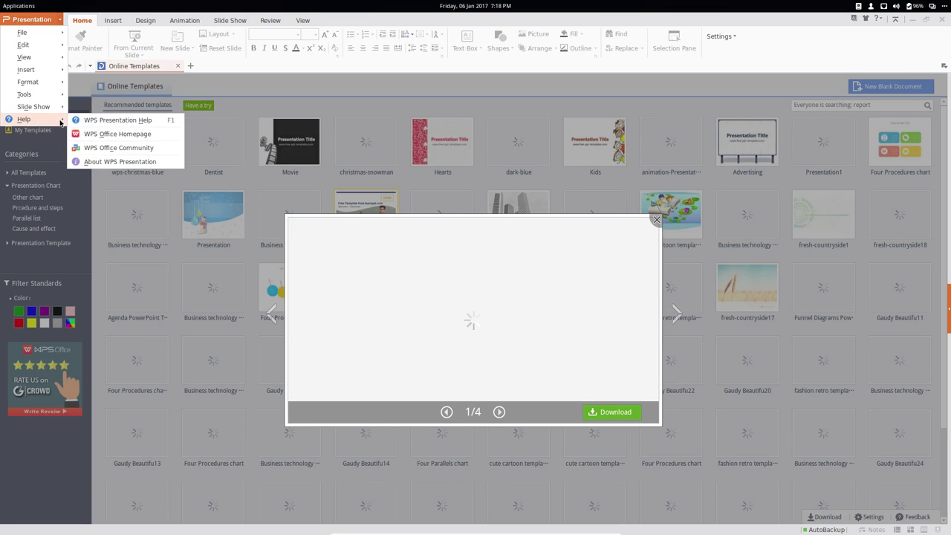
click(122, 162)
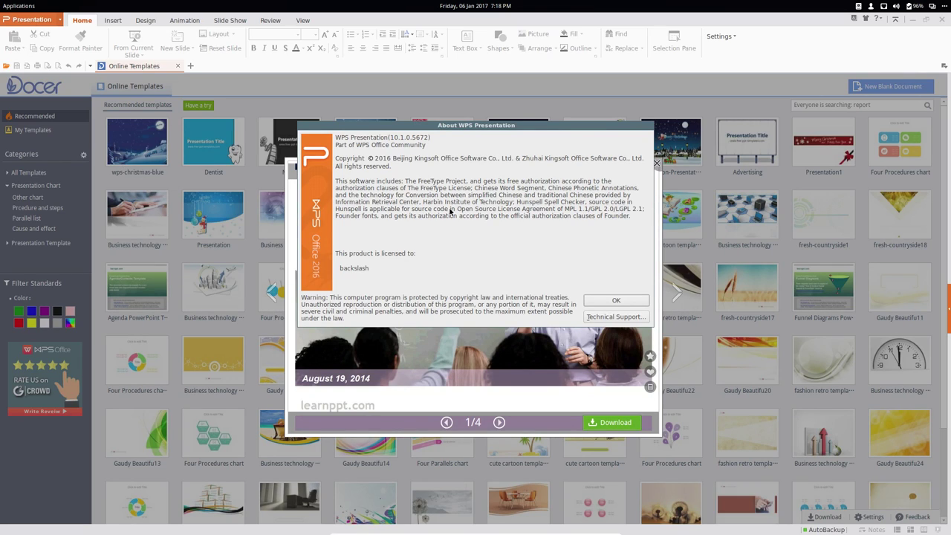
- Close the About box and the template preview, then quit WPS Presentation
click(623, 303)
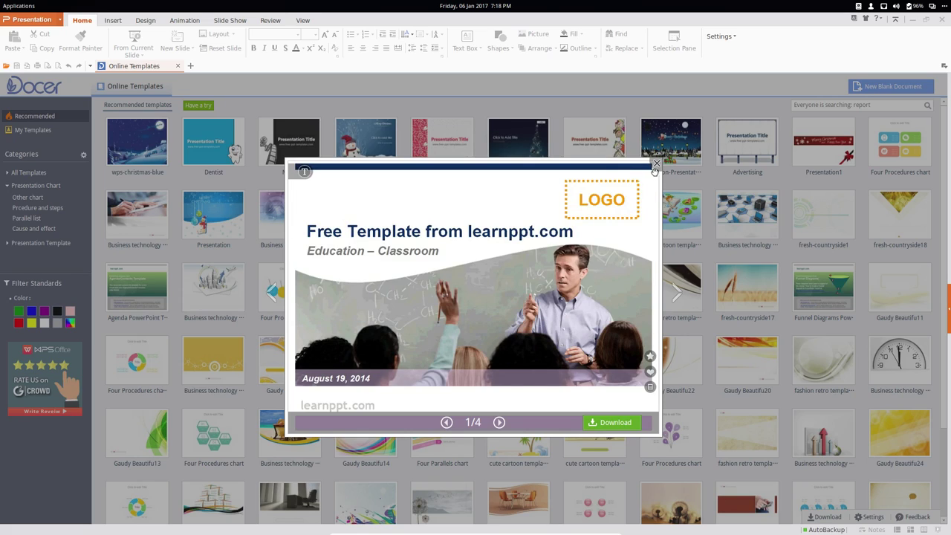
click(656, 163)
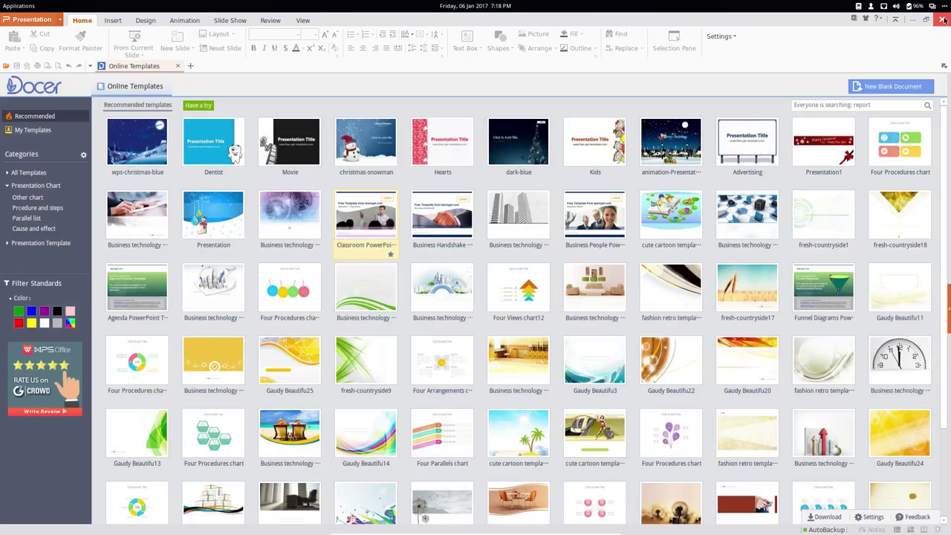
click(942, 19)
- Launch VLC media player from Other applications and move it and the Wine System Tray aside
click(18, 5)
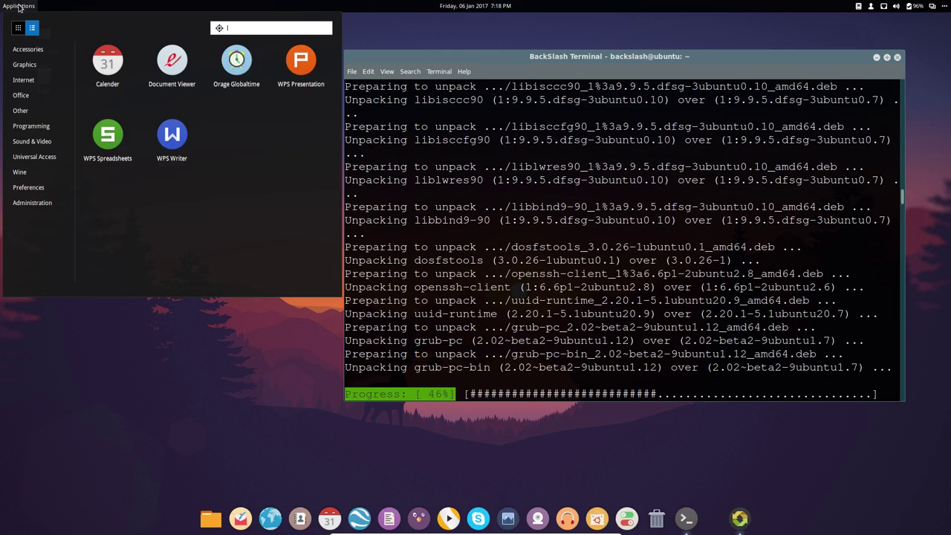
click(37, 113)
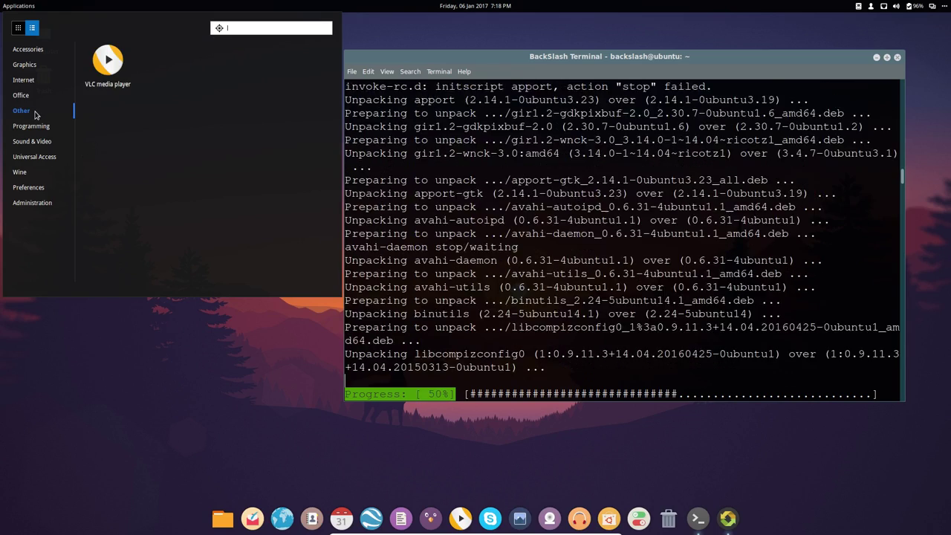
click(108, 73)
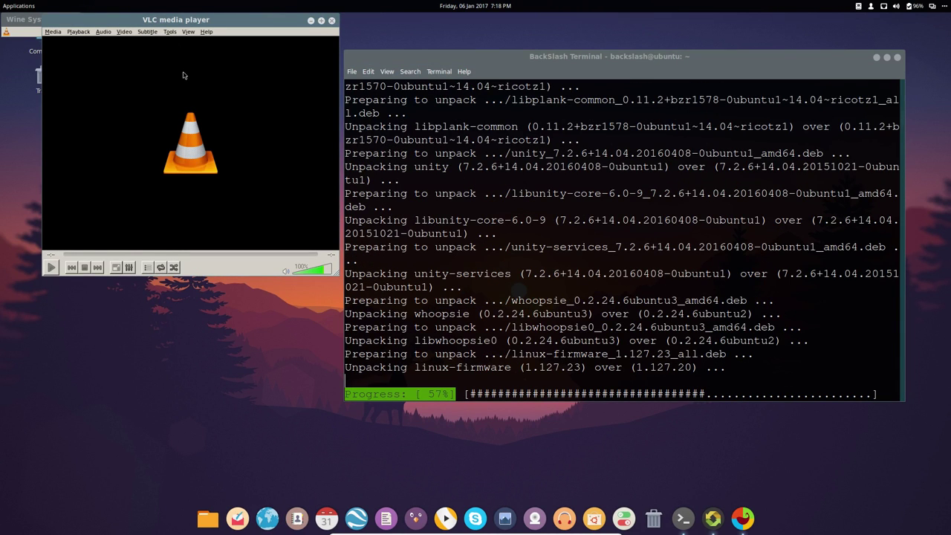
drag(159, 20, 182, 74)
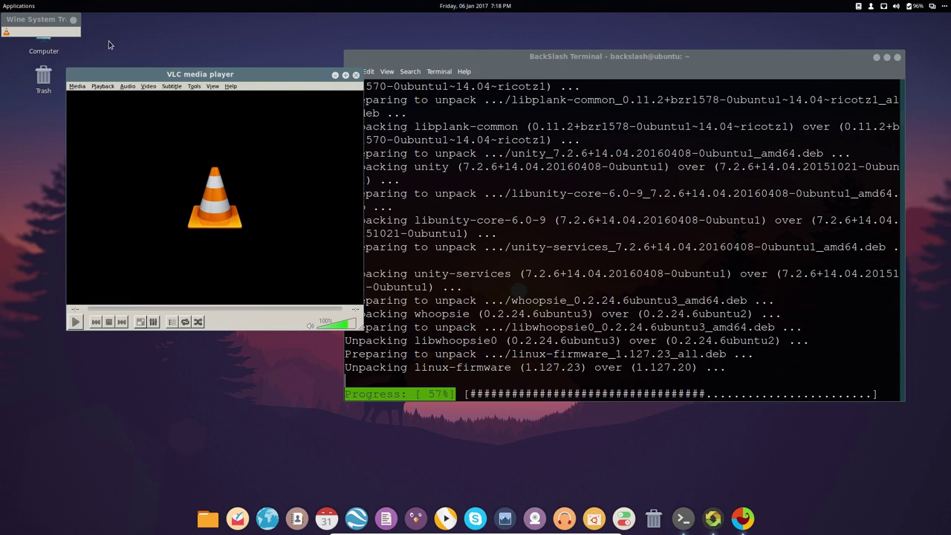
drag(49, 24, 88, 28)
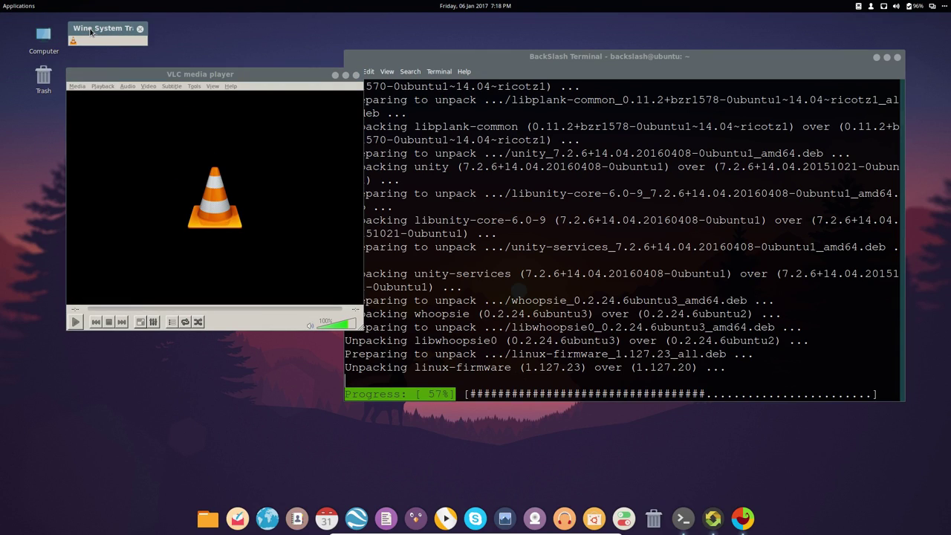
- View VLC's About box twice, confirming version 2.2.4 Weatherwax, then bring the terminal forward
click(232, 87)
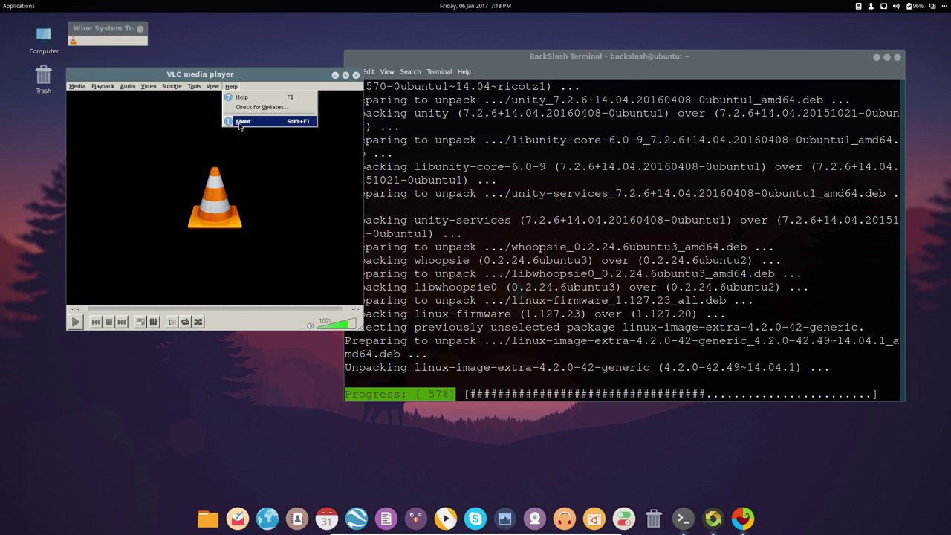
click(240, 123)
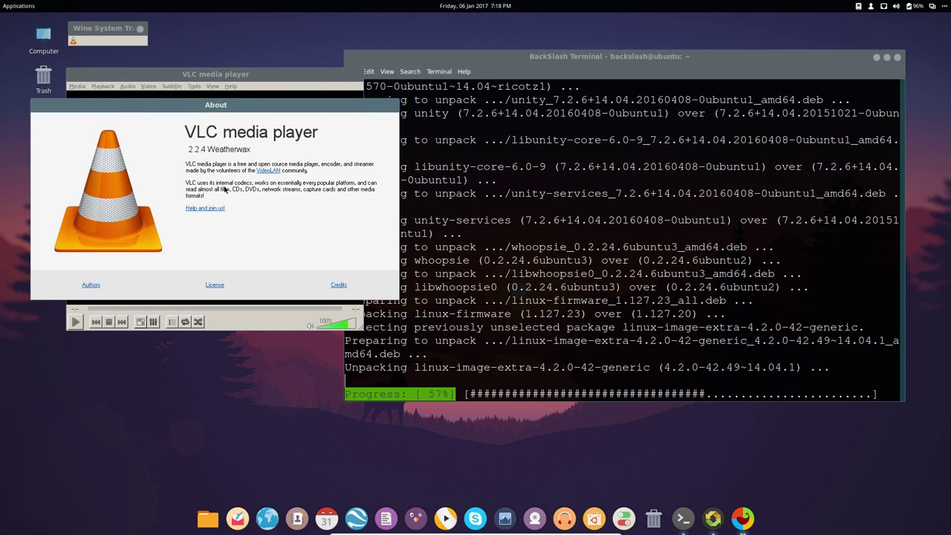
right_click(94, 105)
click(119, 251)
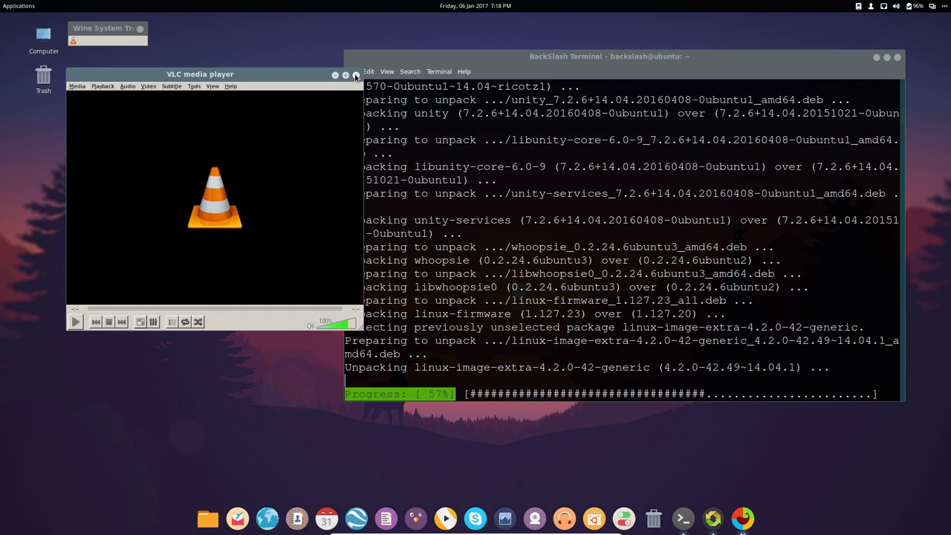
click(234, 87)
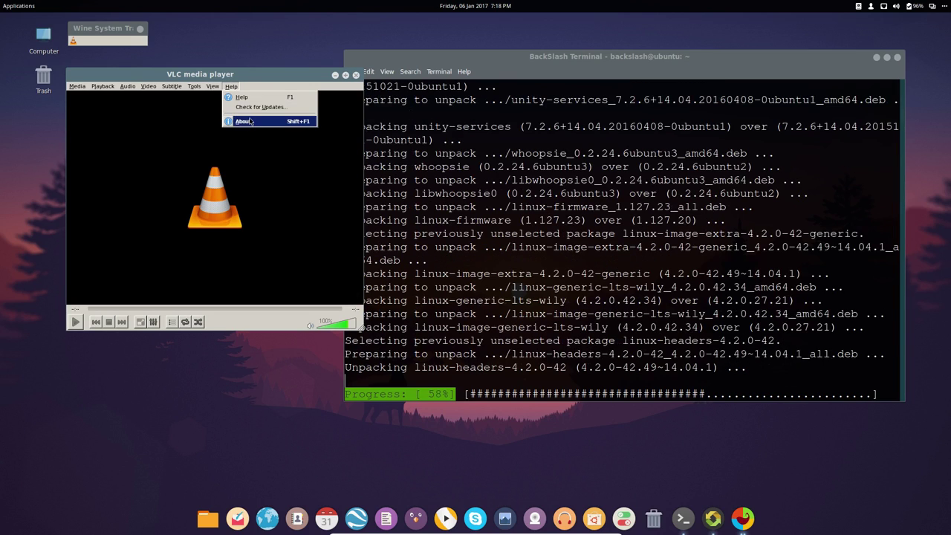
click(251, 121)
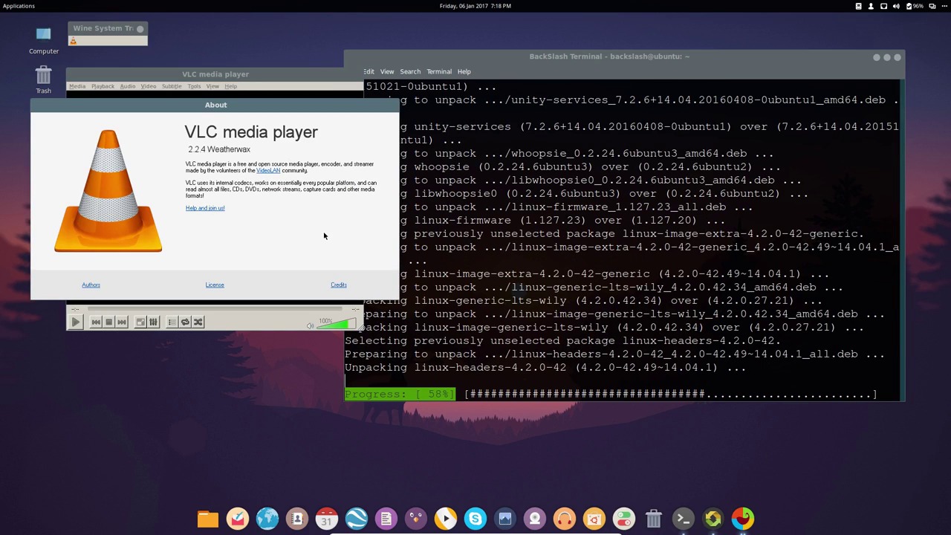
right_click(202, 107)
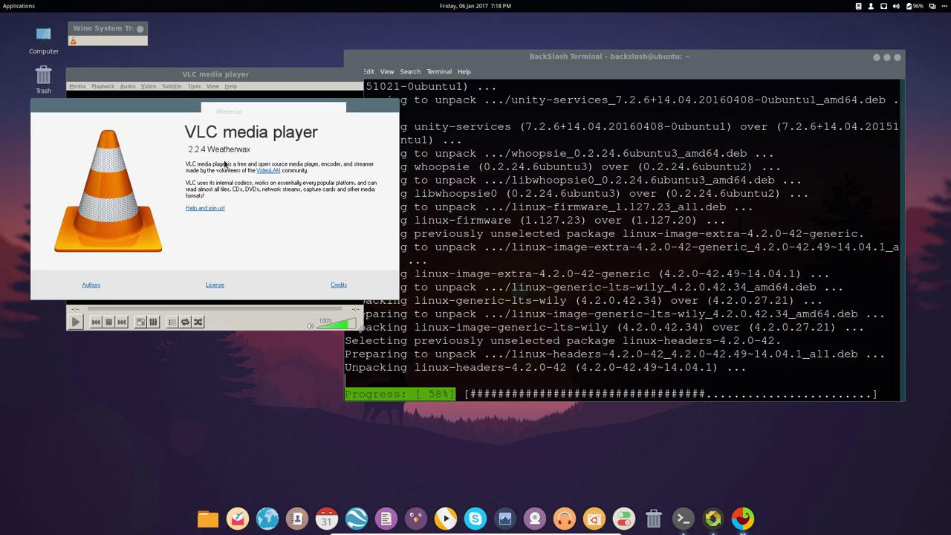
click(233, 253)
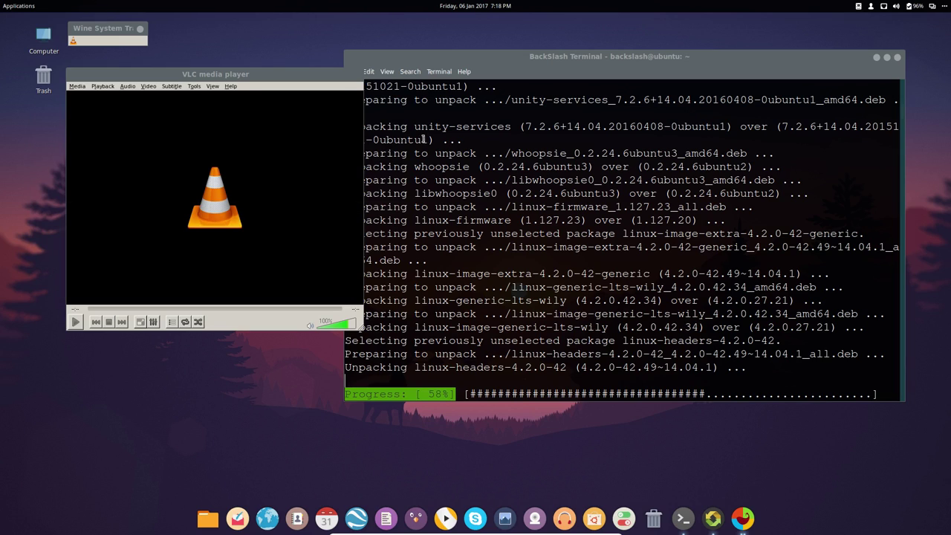
click(367, 72)
- In a new terminal tab, run 'ps -ef | grep vlc' and select the VLC program path
mouse_move(353, 73)
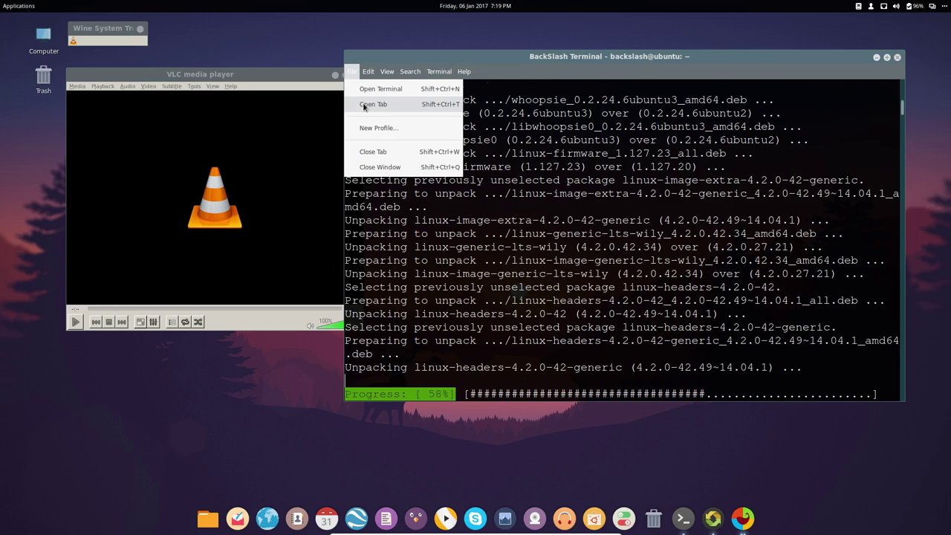
click(368, 103)
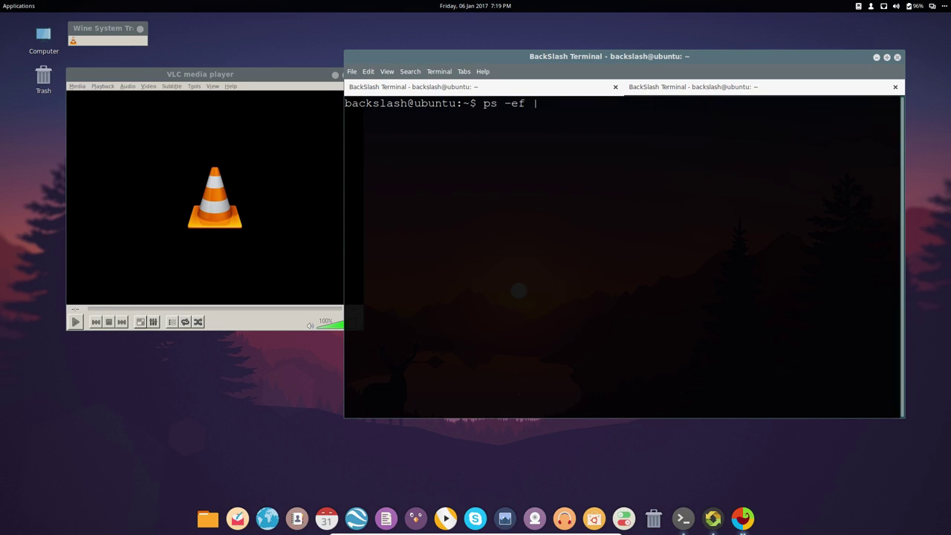
text(ps -ef | grep vlc)
key(Return)
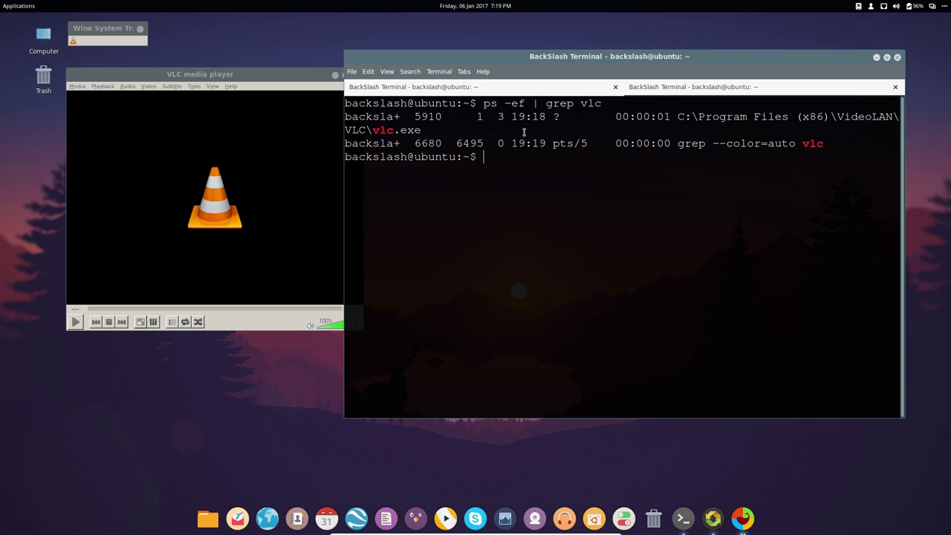
drag(677, 120, 792, 119)
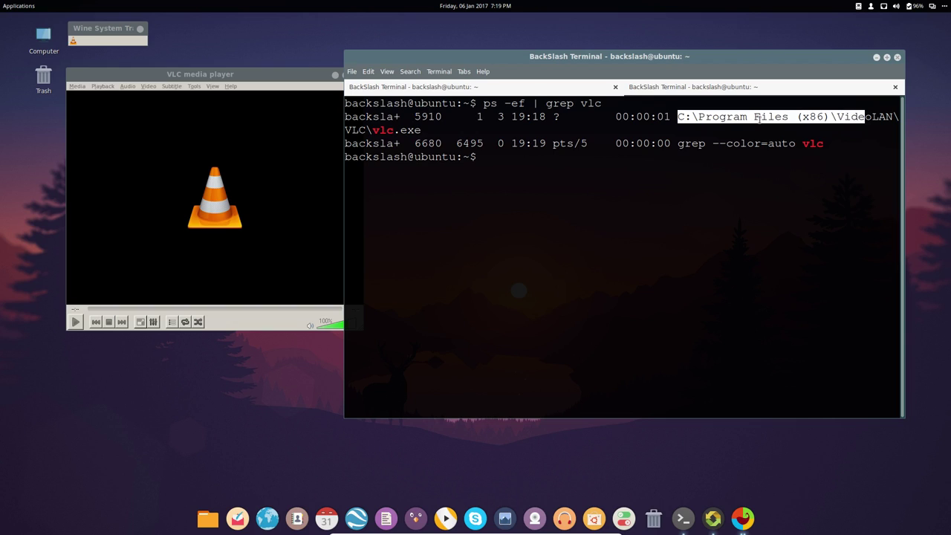
- Quit VLC media player from its Media menu
click(82, 104)
key(alt+m)
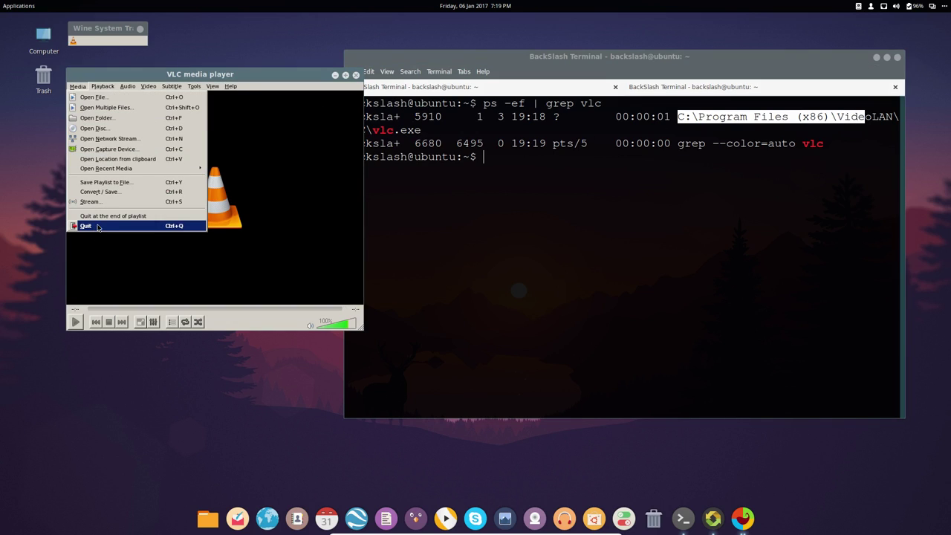
click(96, 225)
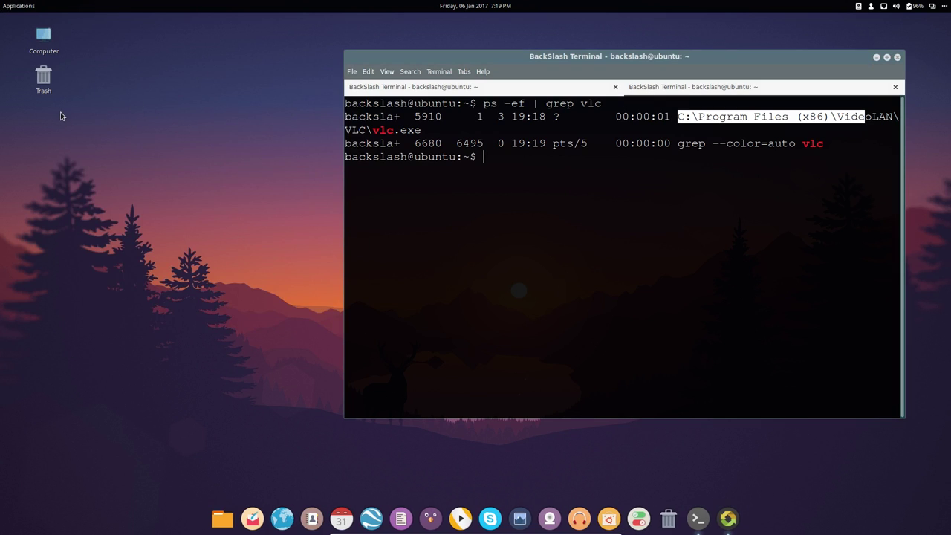
- Launch the Clementine music player from Sound & Video and bring up its window
click(6, 6)
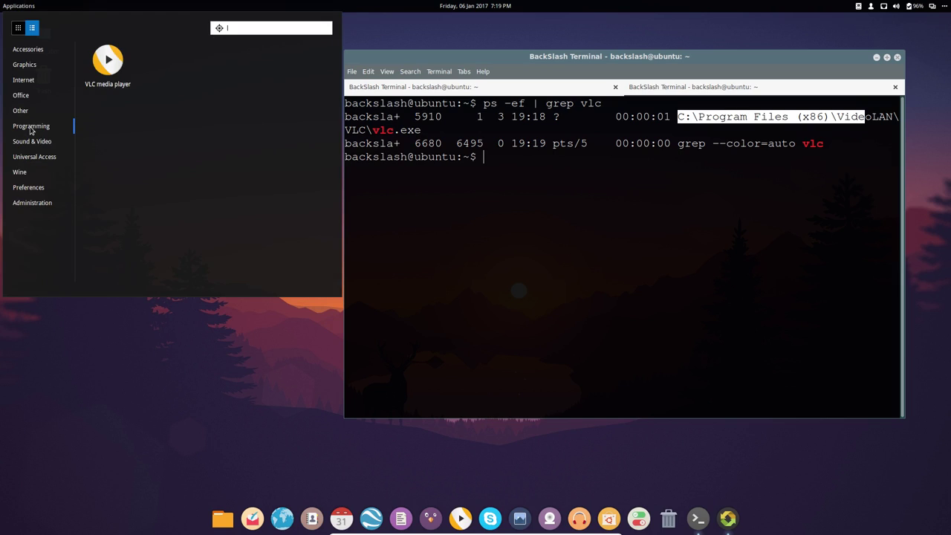
click(32, 128)
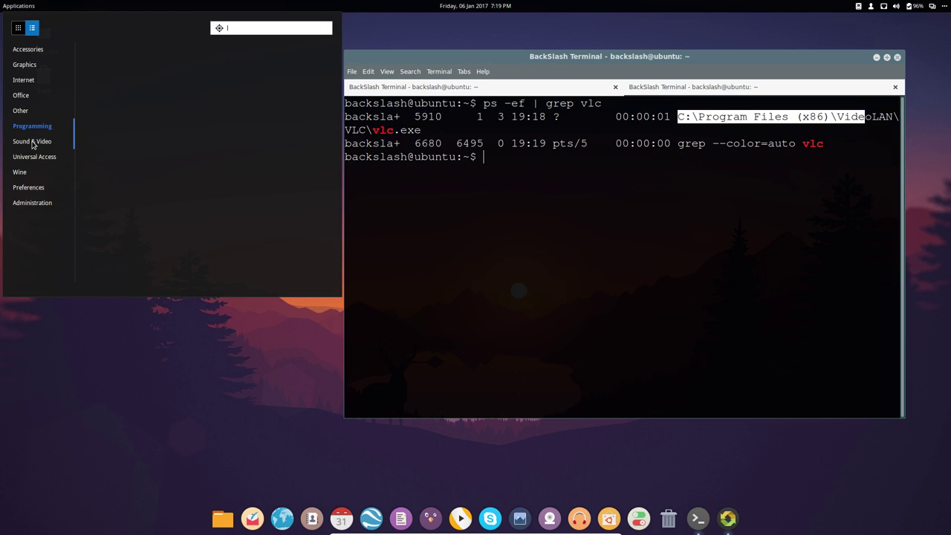
click(31, 143)
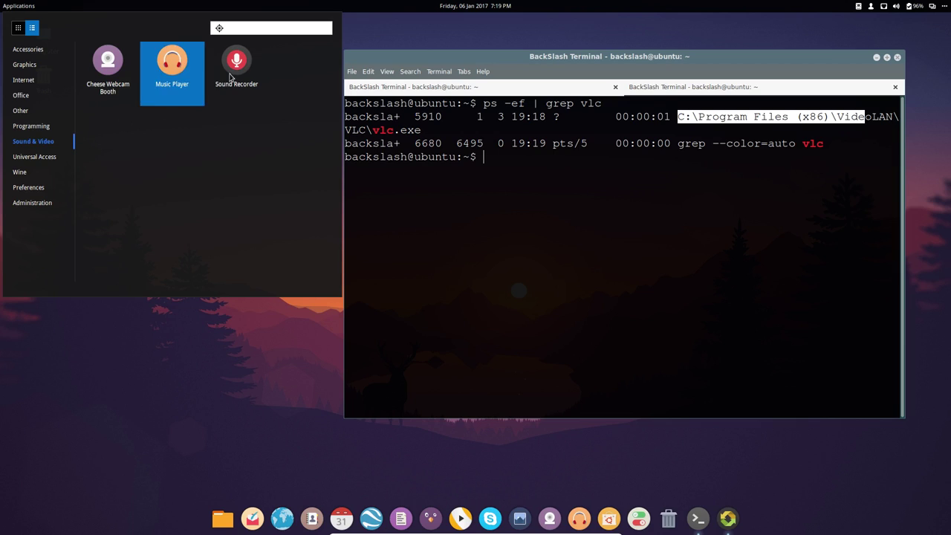
click(169, 66)
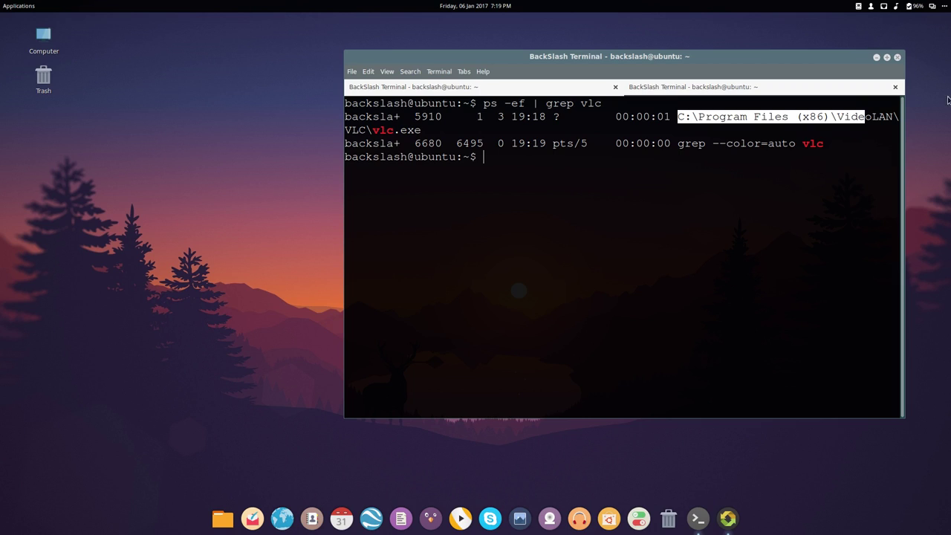
click(897, 7)
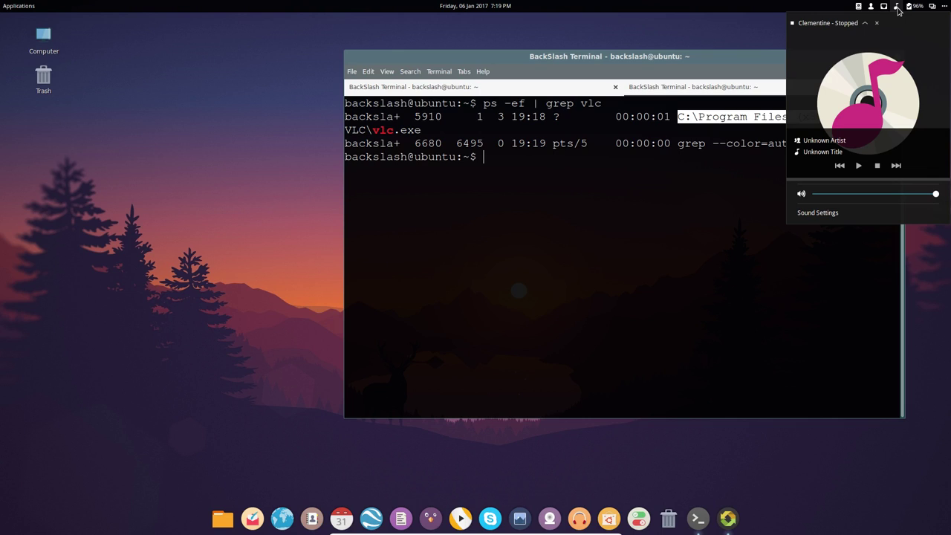
click(512, 290)
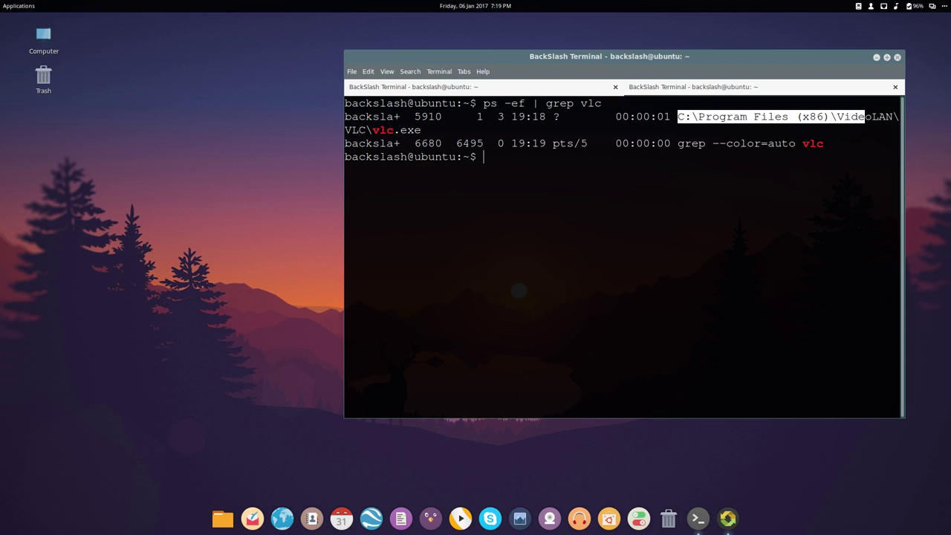
click(579, 517)
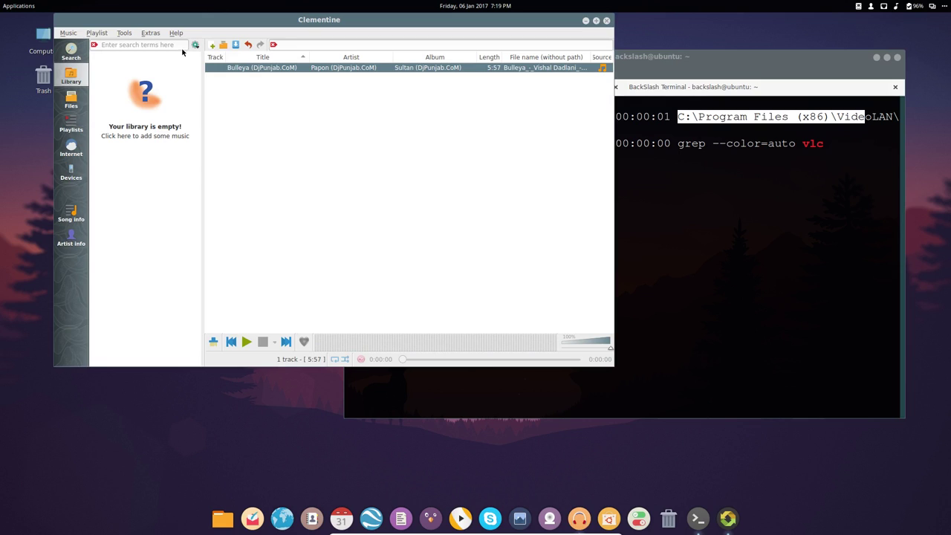
- View the About Qt 4.8.6 and About Clementine 1.3.1 information, then quit Clementine
click(176, 33)
click(189, 56)
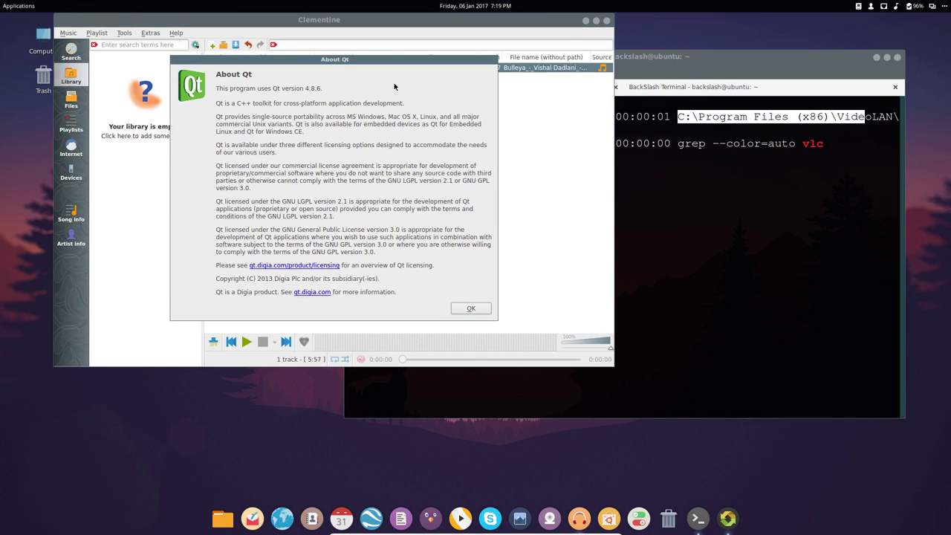
click(471, 308)
click(179, 33)
click(183, 44)
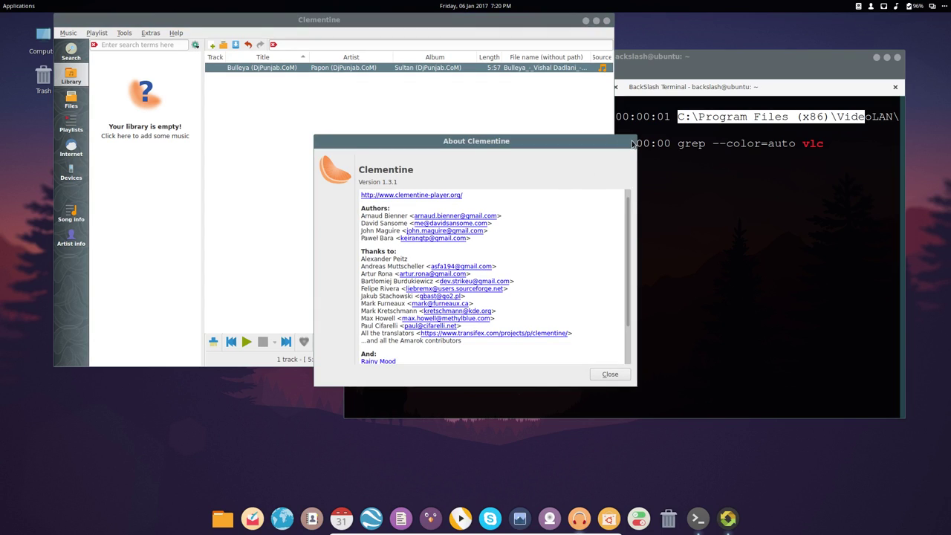
click(610, 375)
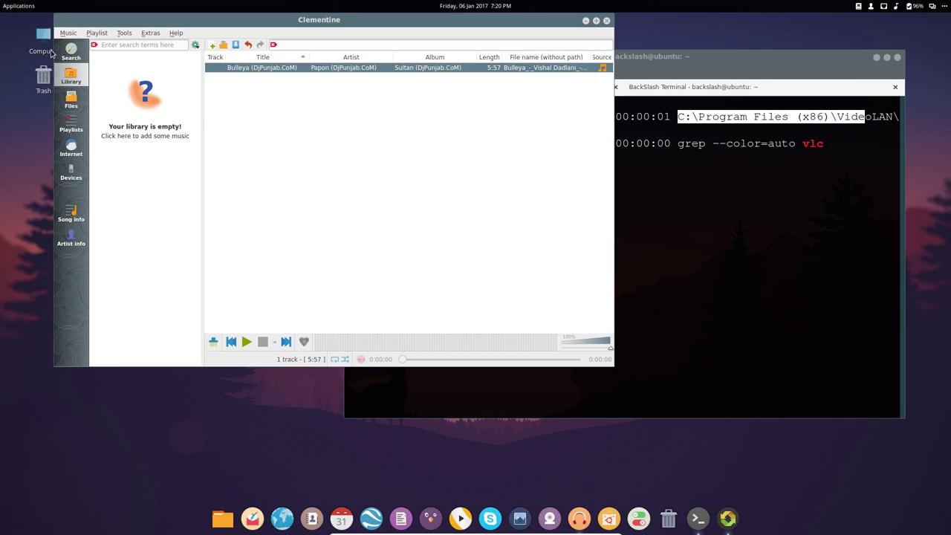
click(67, 33)
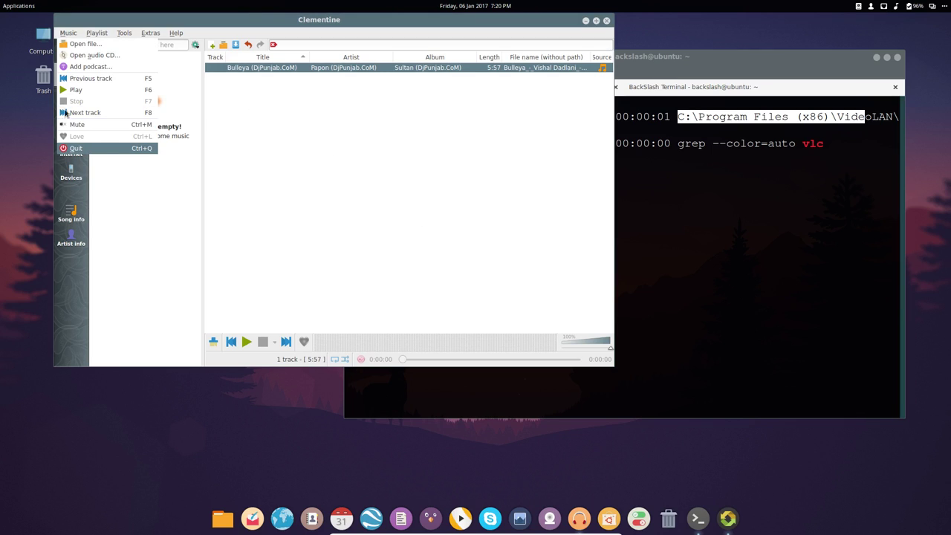
click(75, 146)
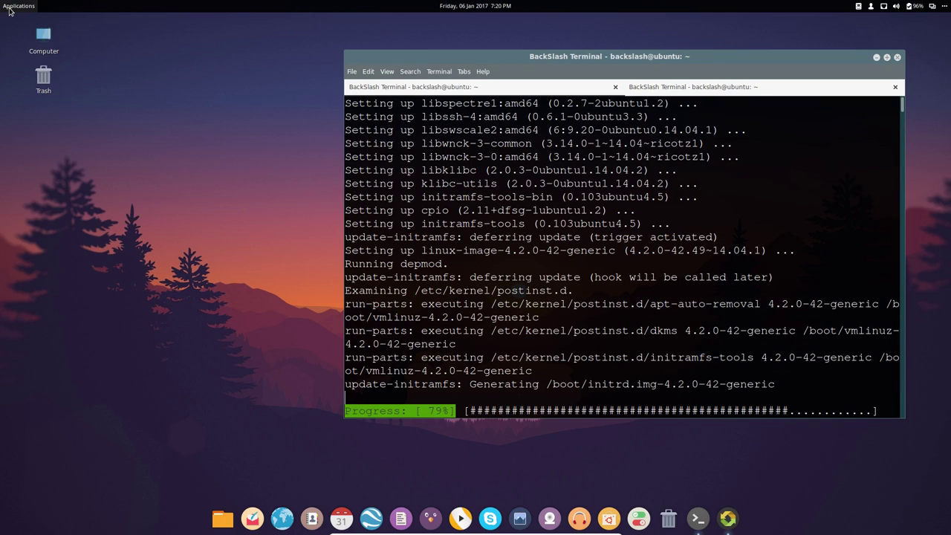
- Browse the Universal Access, Wine, Preferences and Administration application categories
click(19, 6)
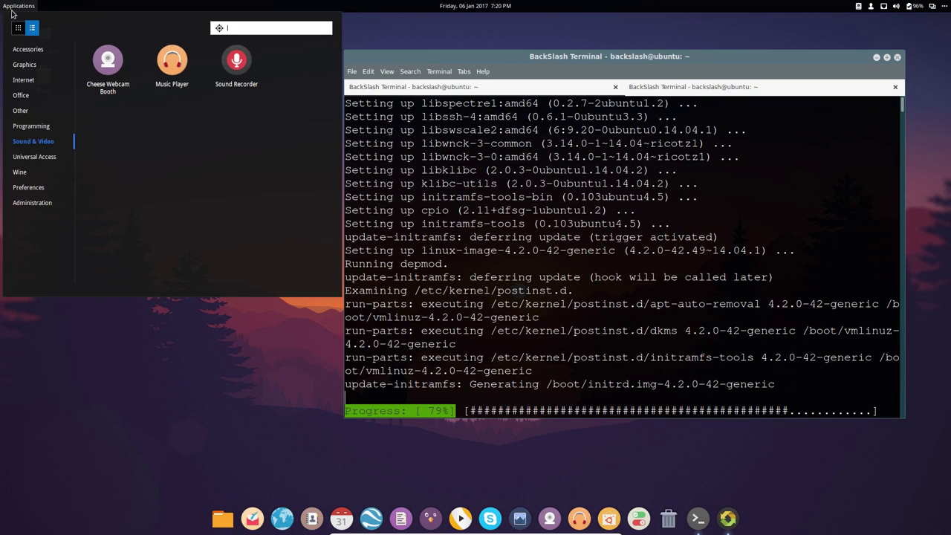
click(40, 158)
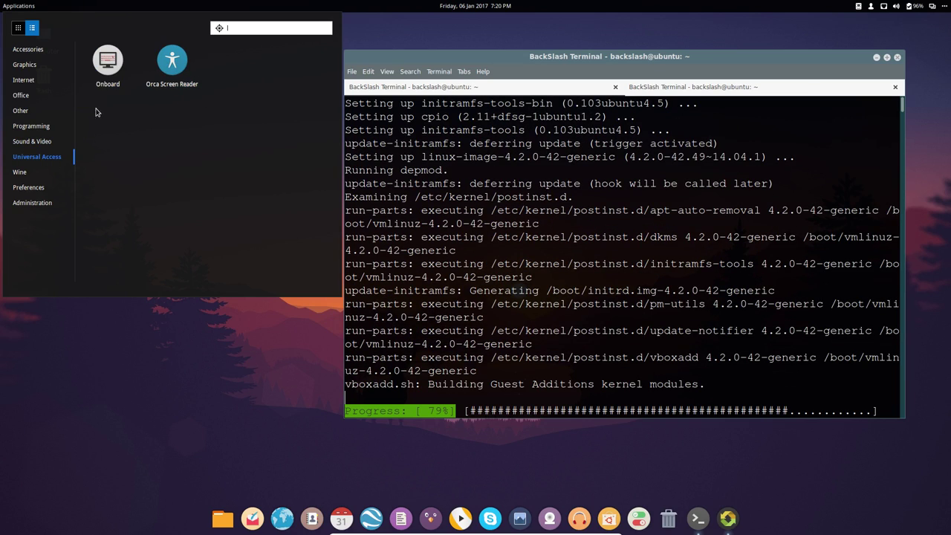
click(30, 173)
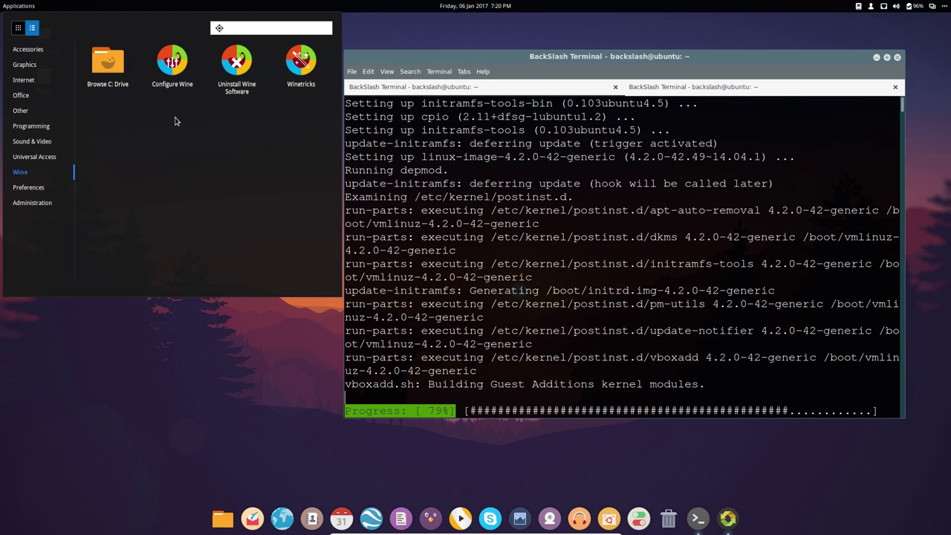
click(29, 188)
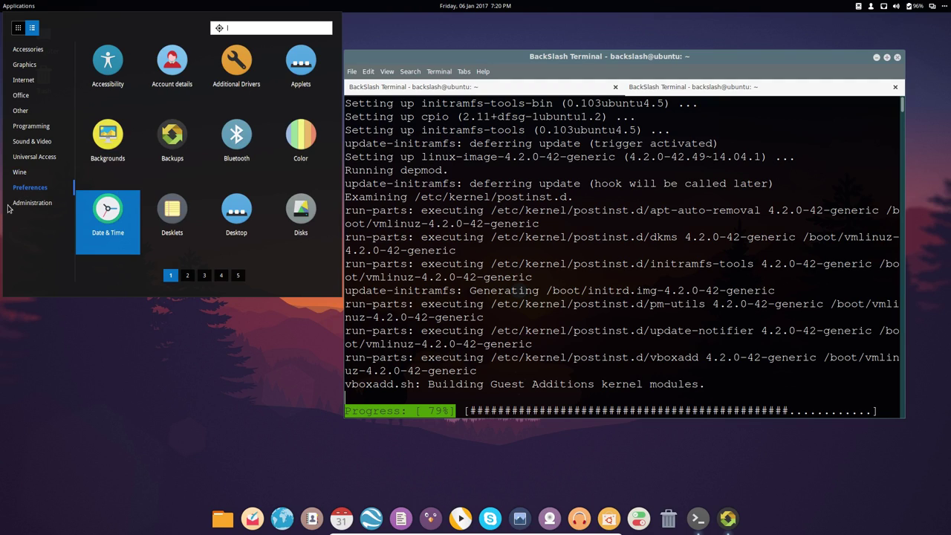
click(33, 204)
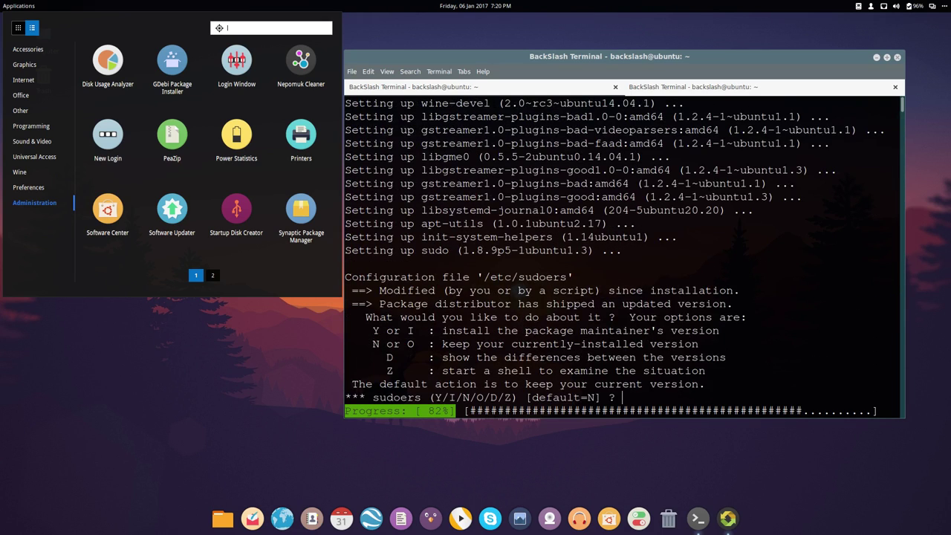
click(543, 359)
- Accept the maintainer's sudoers file, answer 'y' to the grub prompts, and show Administration page 2
key(Return)
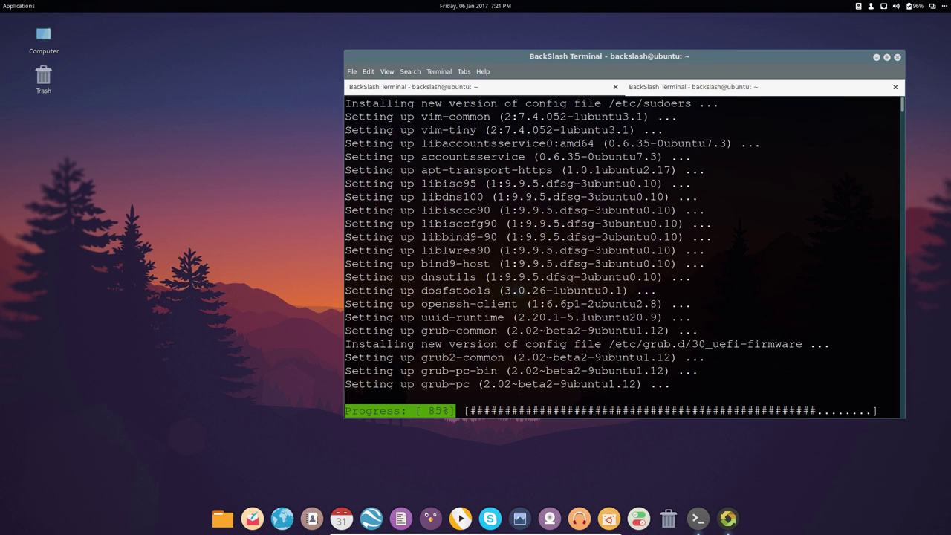
key(Return)
text(y)
key(Return)
text(y)
key(Return)
text(y)
key(Return)
text(y)
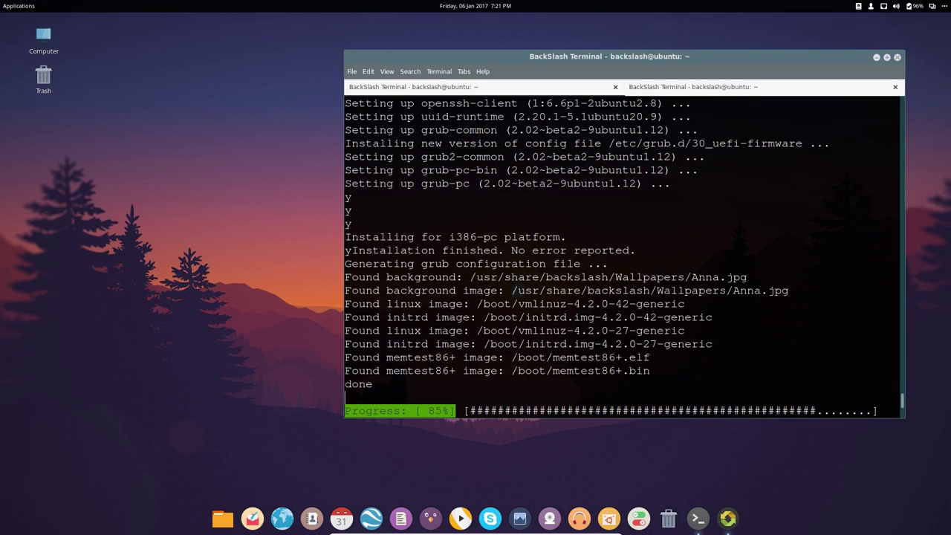
click(37, 8)
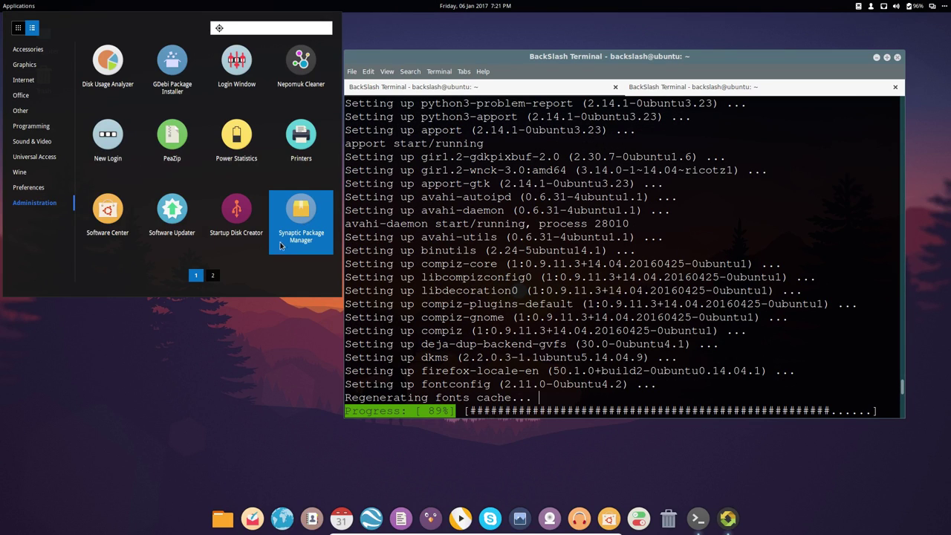
click(213, 277)
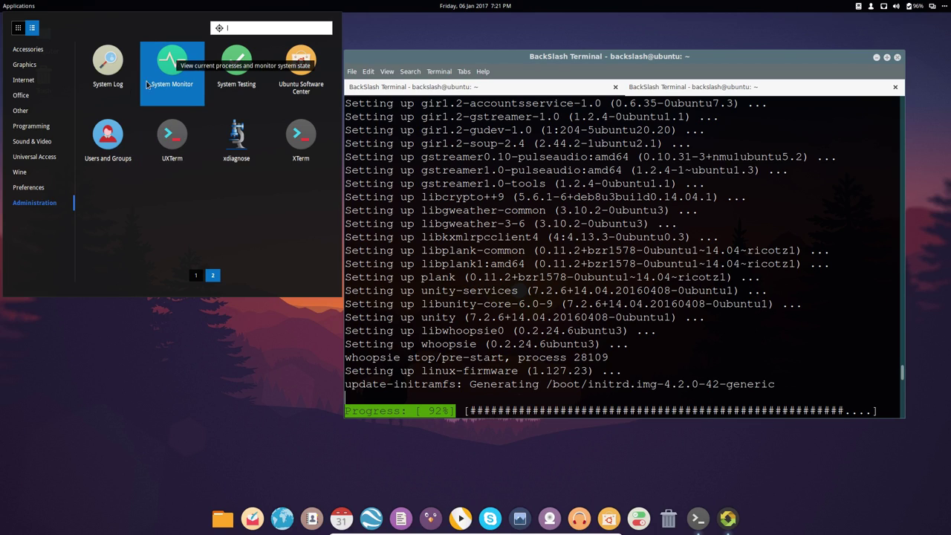
- Launch Users and Groups, authenticating with the administrator password
click(108, 135)
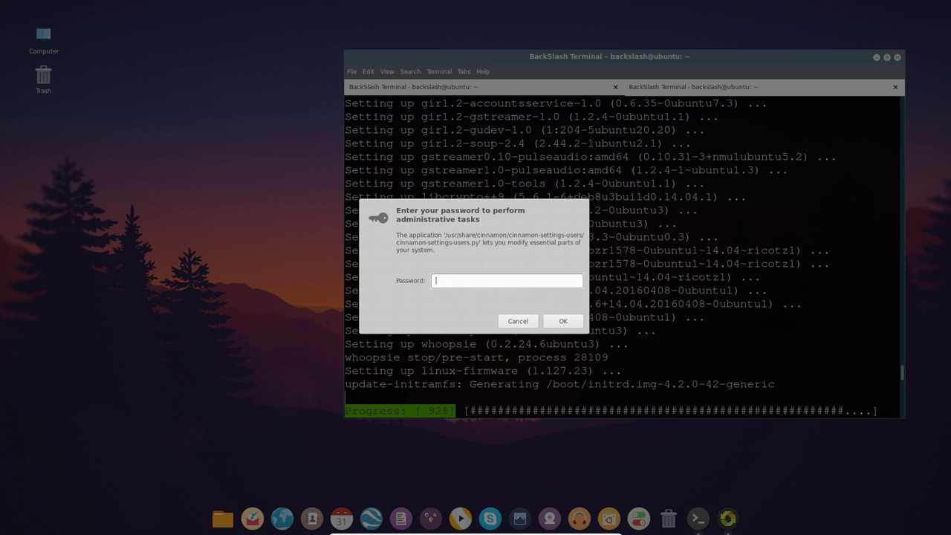
text(••••)
click(568, 319)
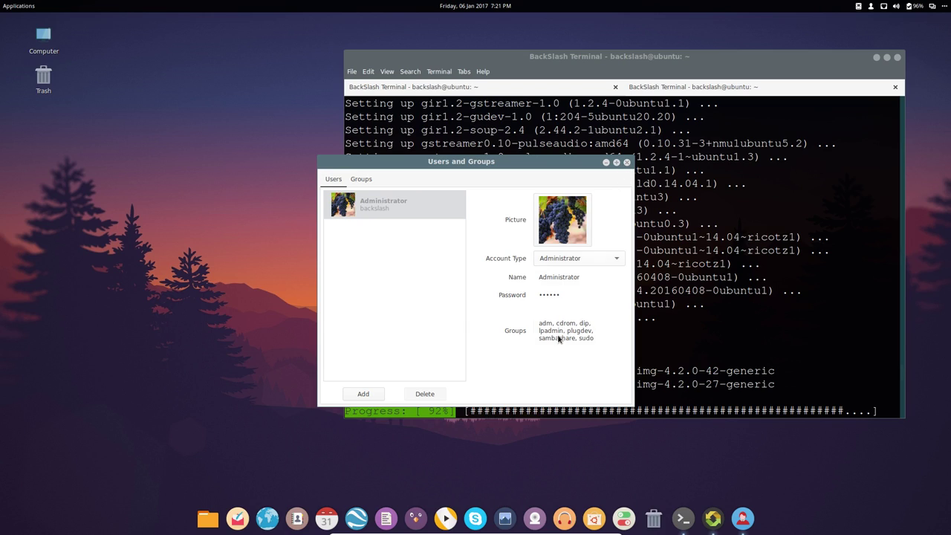
- Set and confirm a new Administrator password, then close the Users and Groups window
click(568, 295)
text(******)
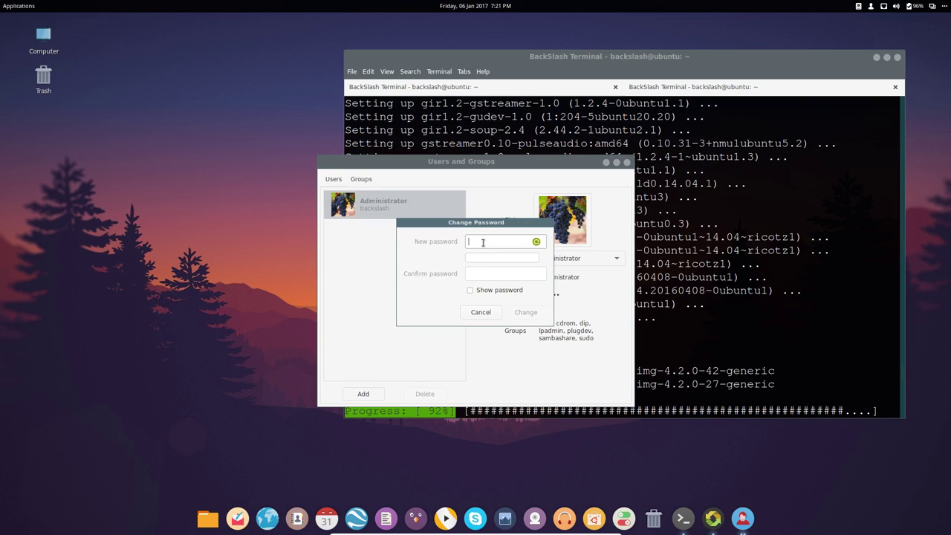
text(**)
key(Tab)
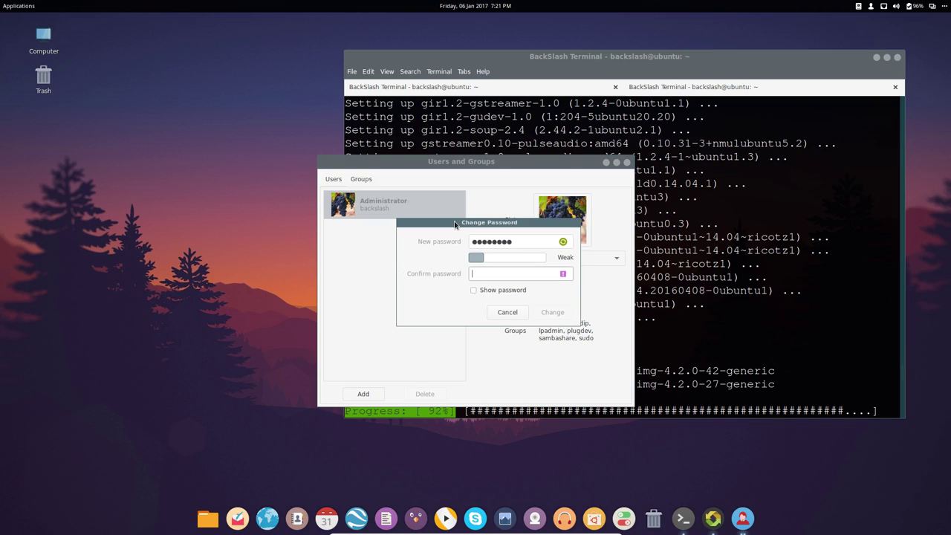
text(********)
click(552, 312)
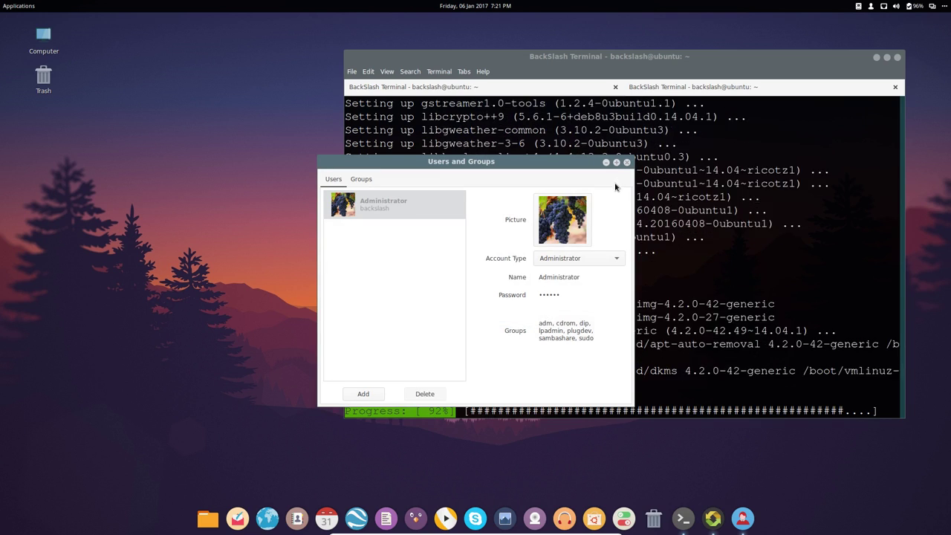
click(559, 231)
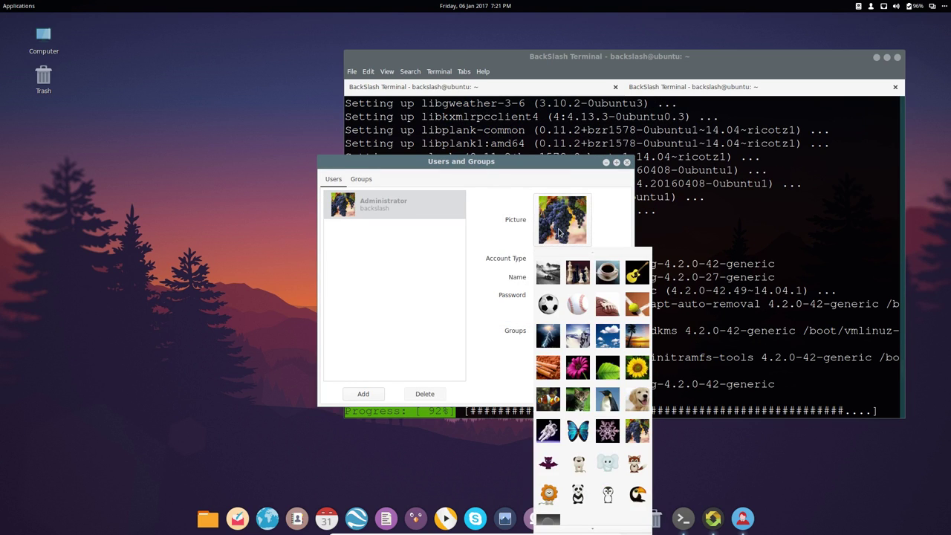
click(628, 163)
click(626, 162)
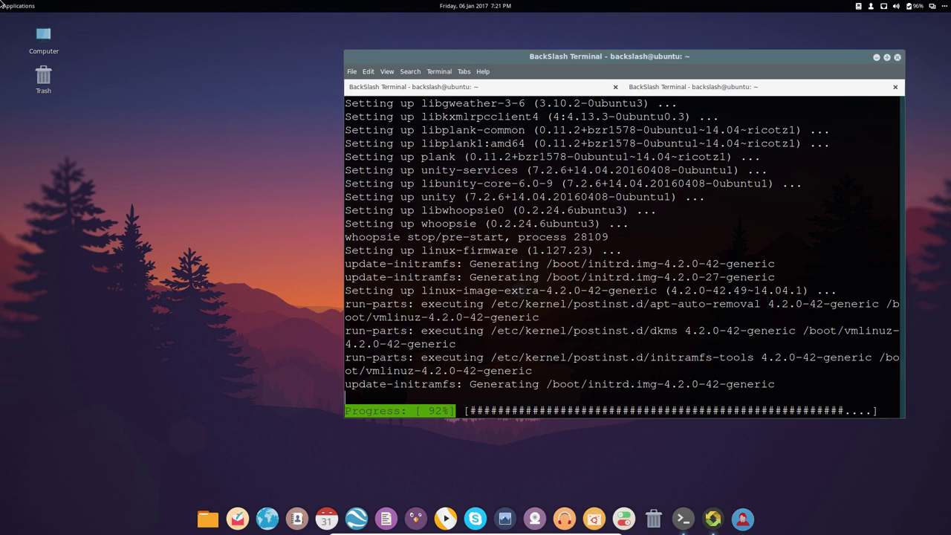
key(super)
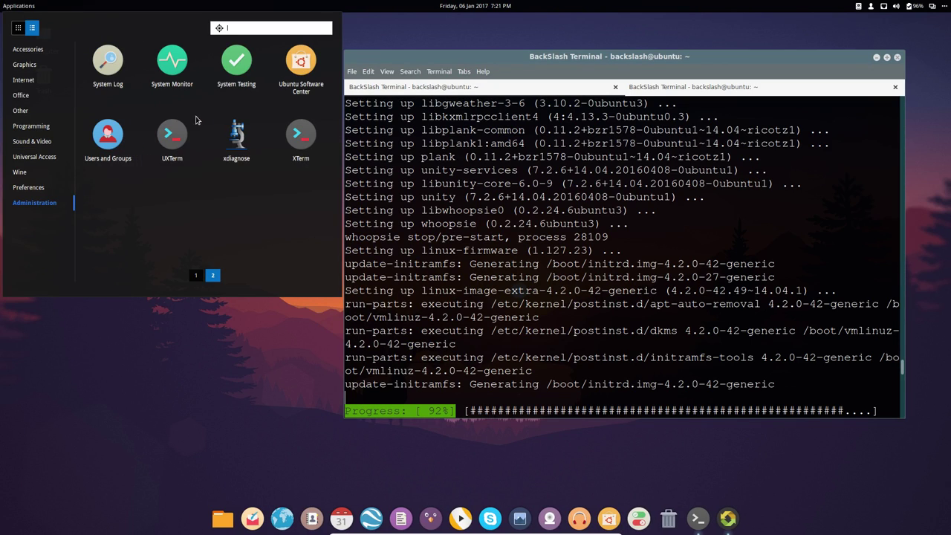
click(945, 9)
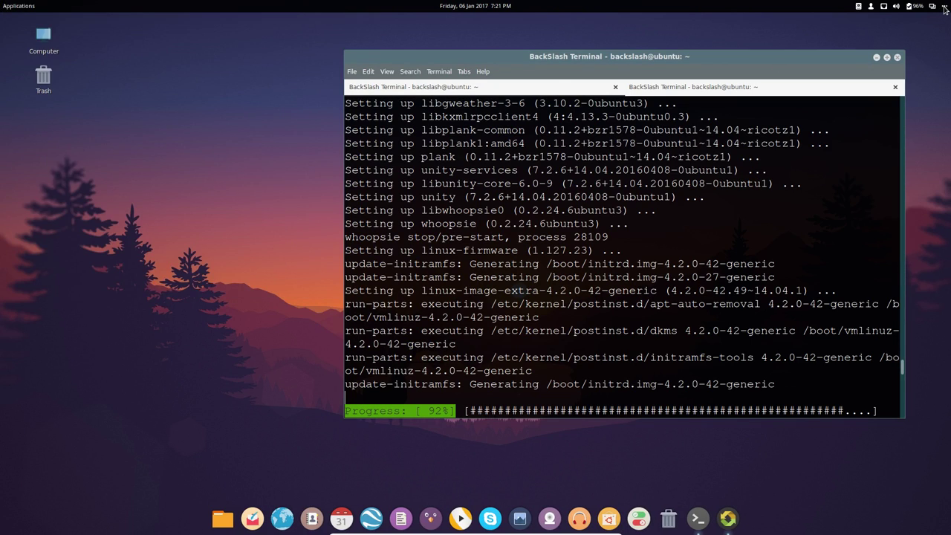
click(945, 9)
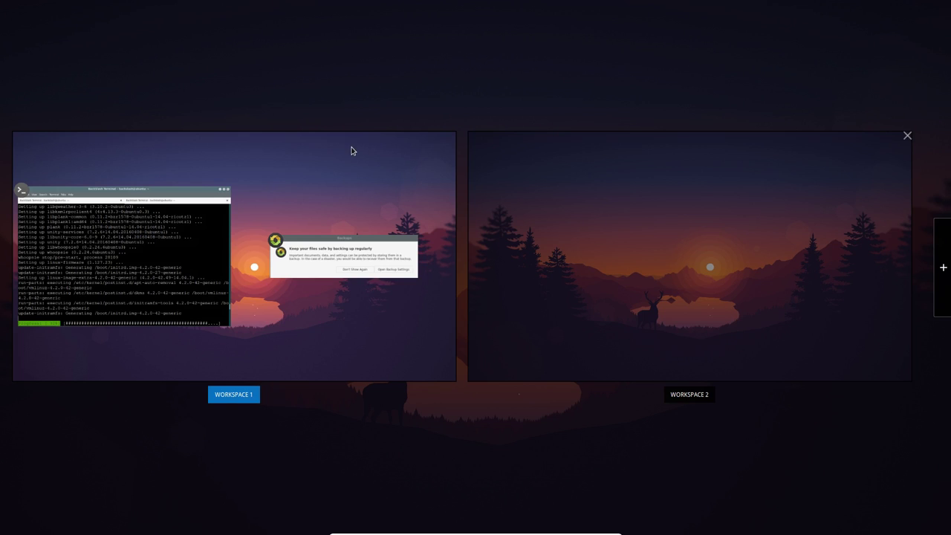
click(355, 156)
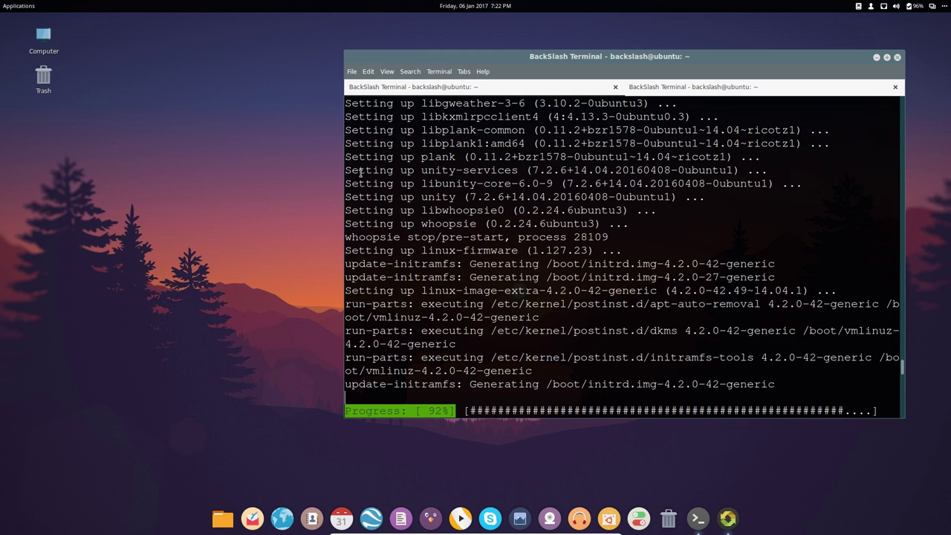
click(639, 523)
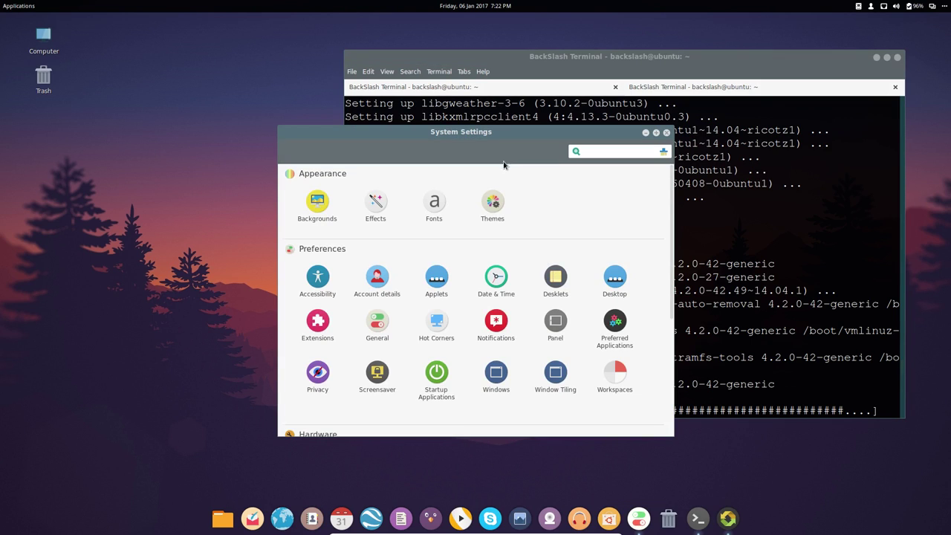
drag(501, 137, 414, 64)
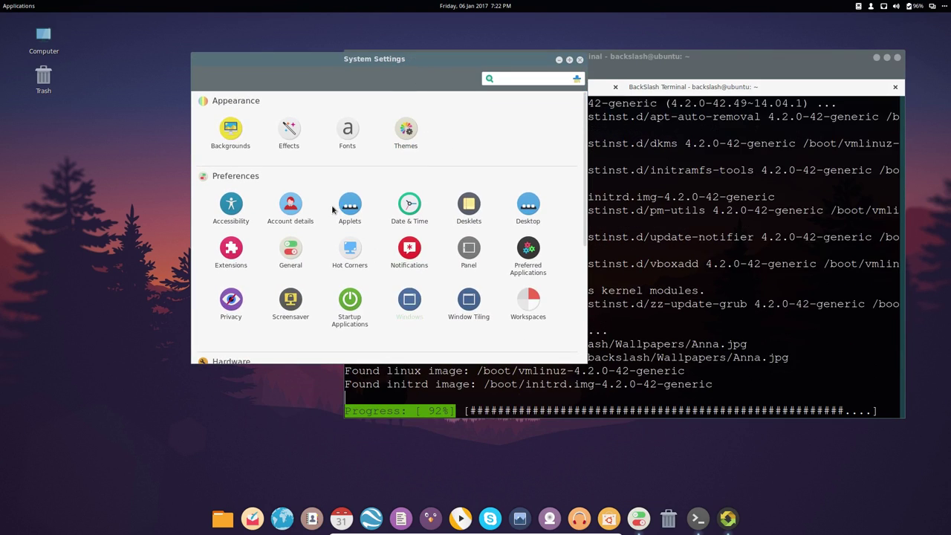
scroll(404, 319, down, 5)
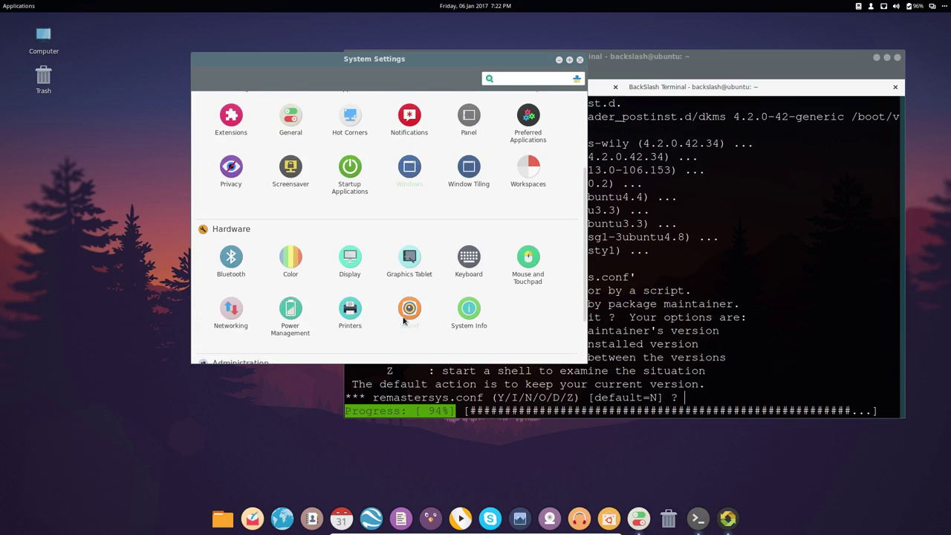
scroll(404, 319, down, 2)
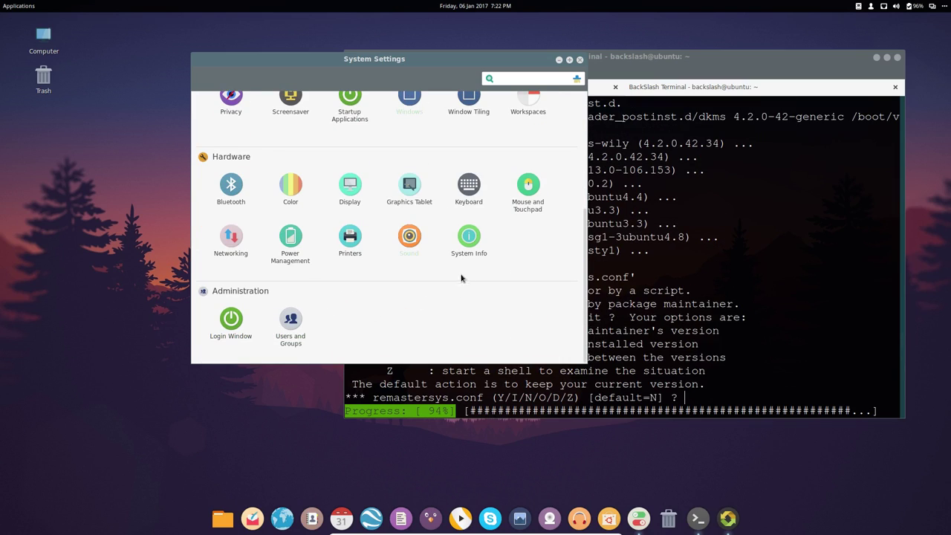
click(472, 244)
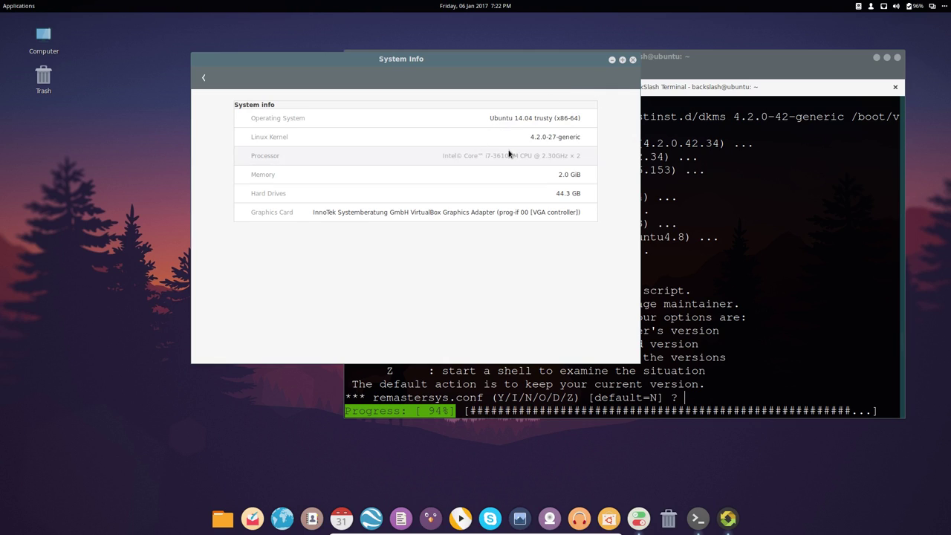
click(204, 78)
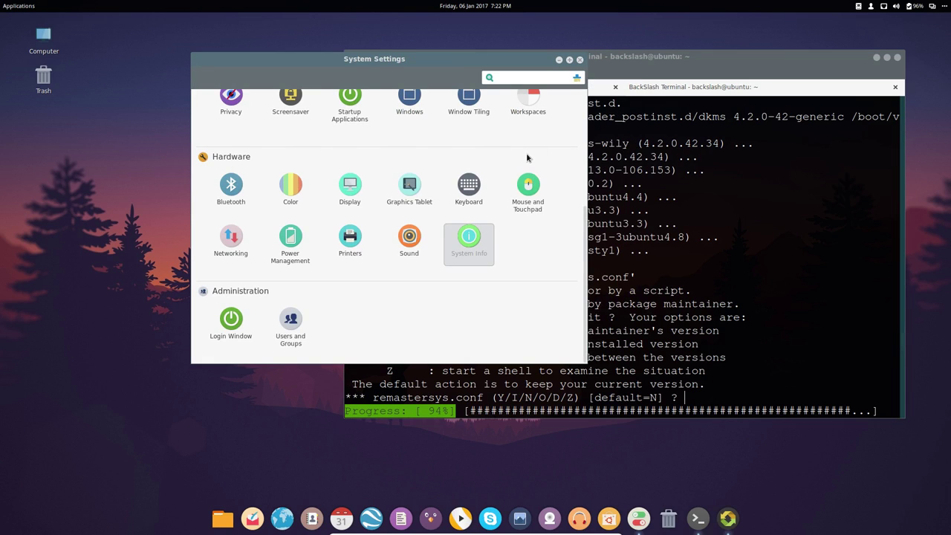
scroll(527, 157, up, 5)
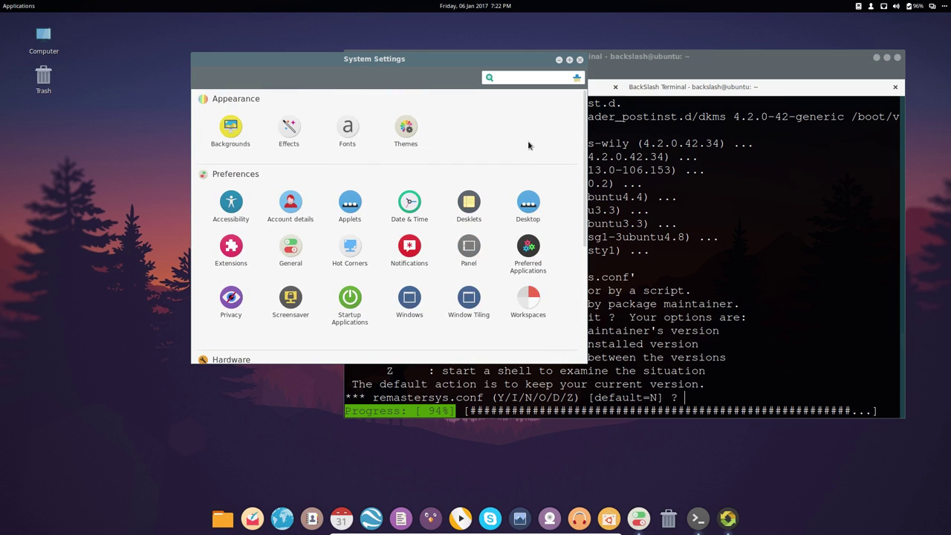
click(580, 60)
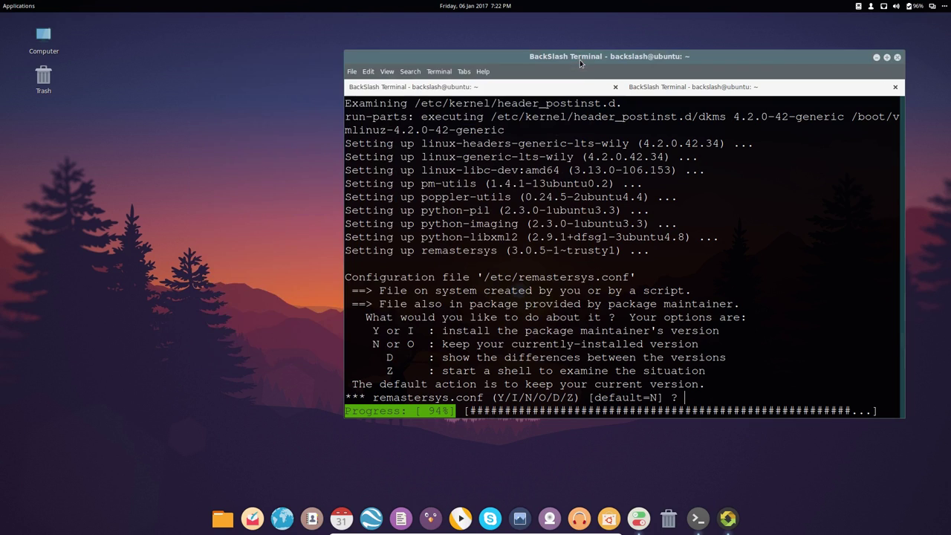
- Run 'pkg -l | grep cinnamon' in the second terminal tab, then launch the Software Center
click(650, 88)
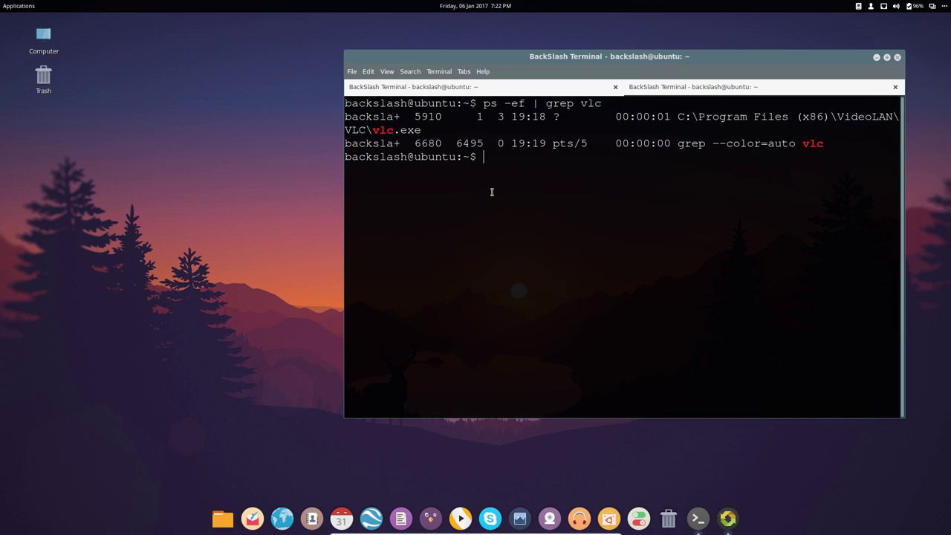
text(pkg -l | grep cinnamon)
key(Return)
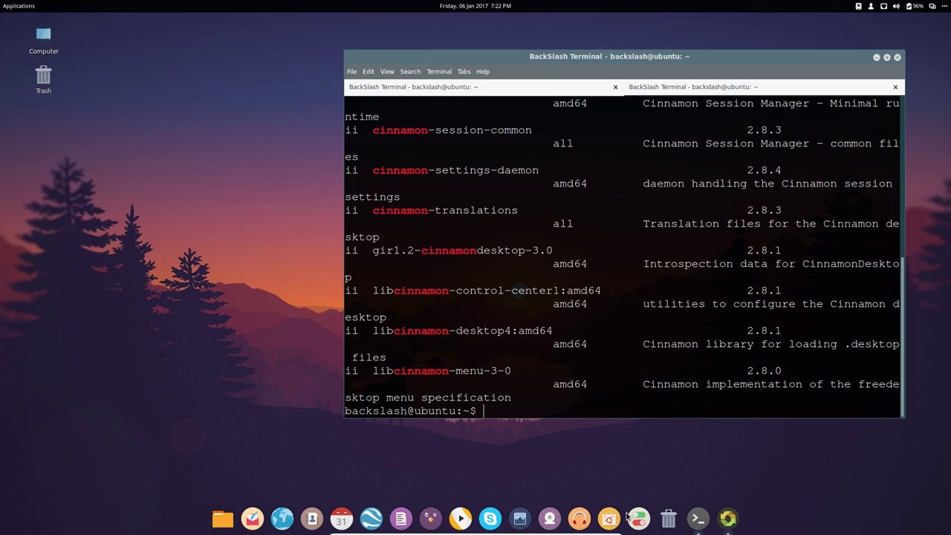
click(609, 520)
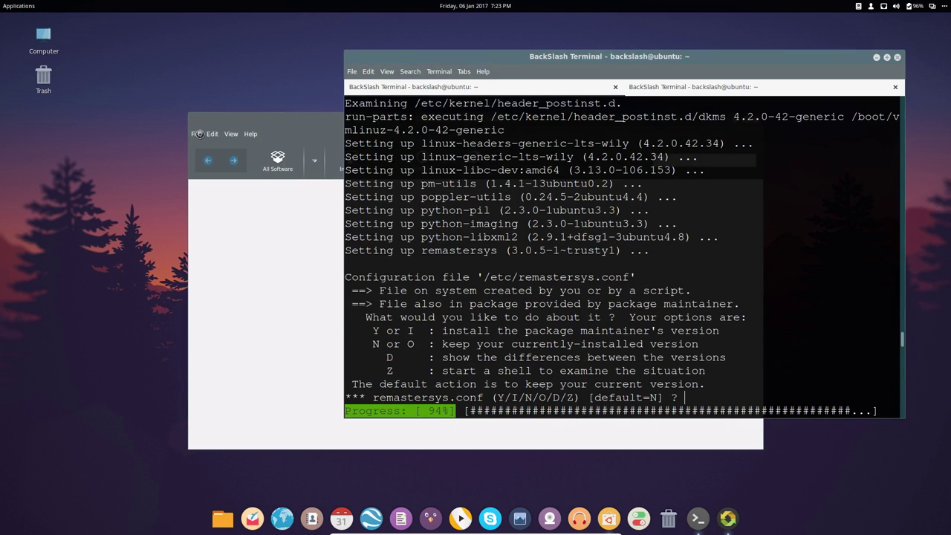
- Close the Software Center window through its File menu
click(199, 134)
click(200, 134)
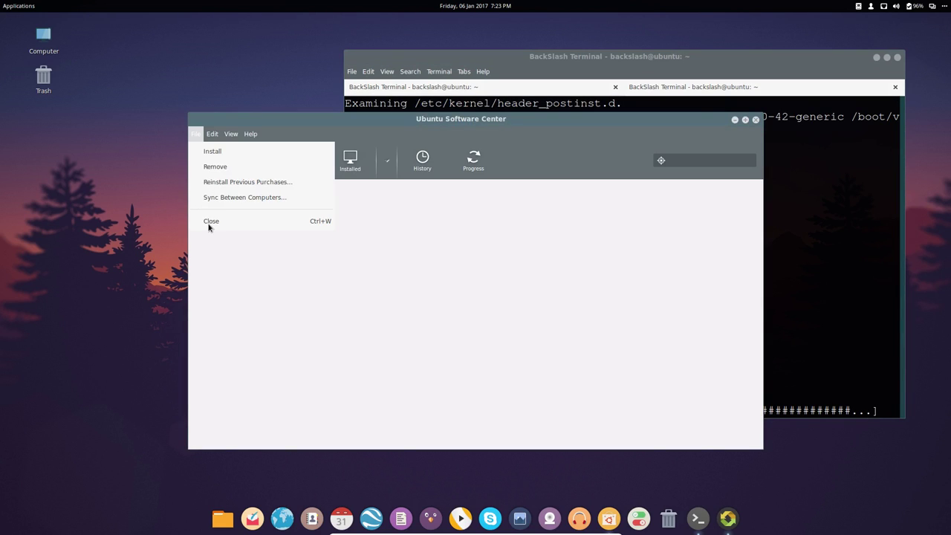
click(204, 221)
- Find Synaptic by searching 'syn' and launch it, entering the administrator password
click(16, 7)
text(syn)
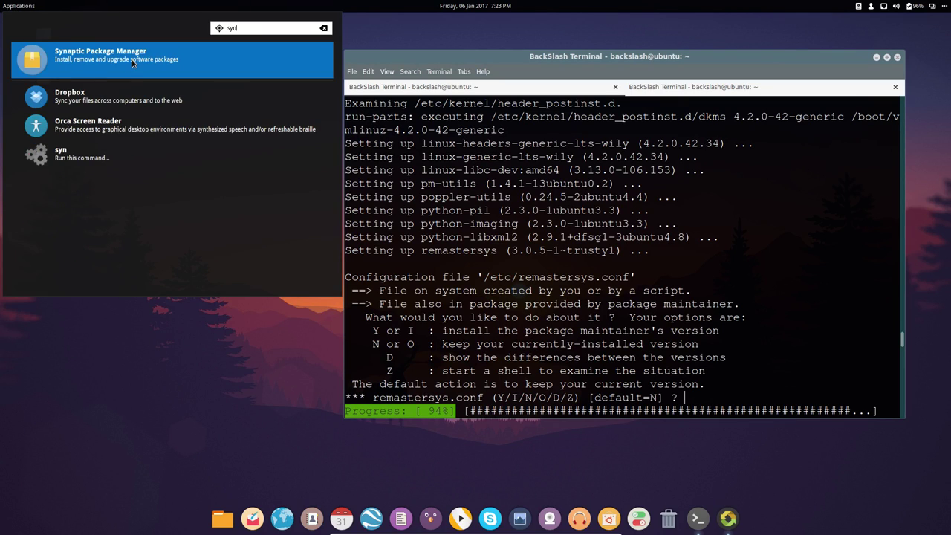
click(133, 59)
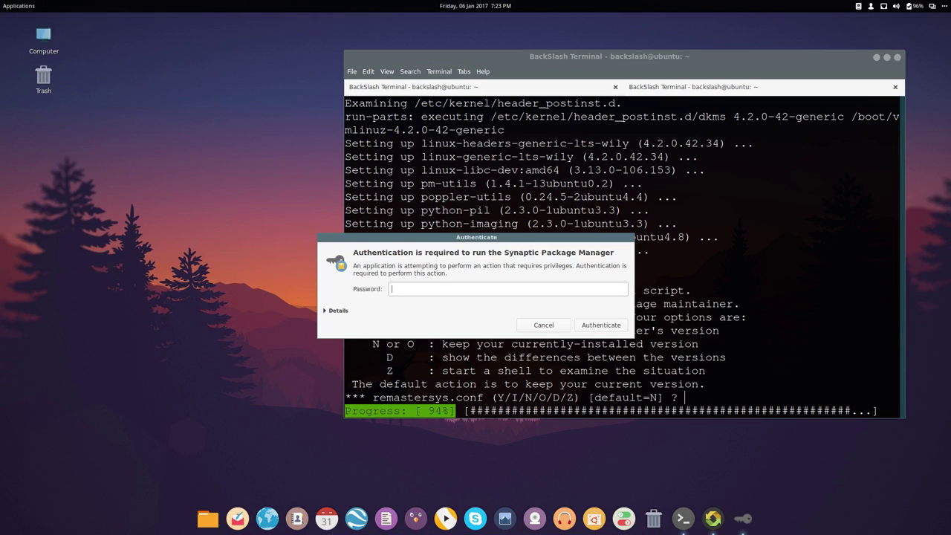
text(*****)
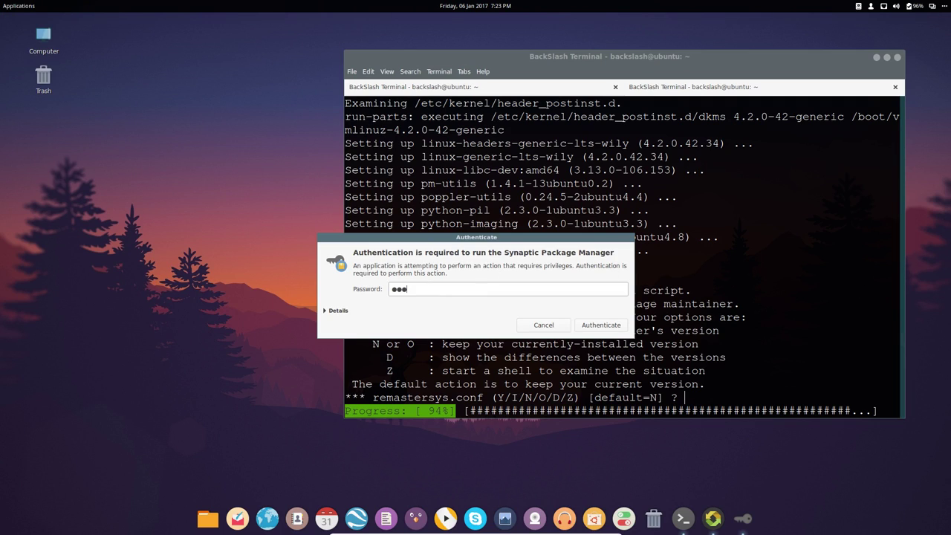
key(Return)
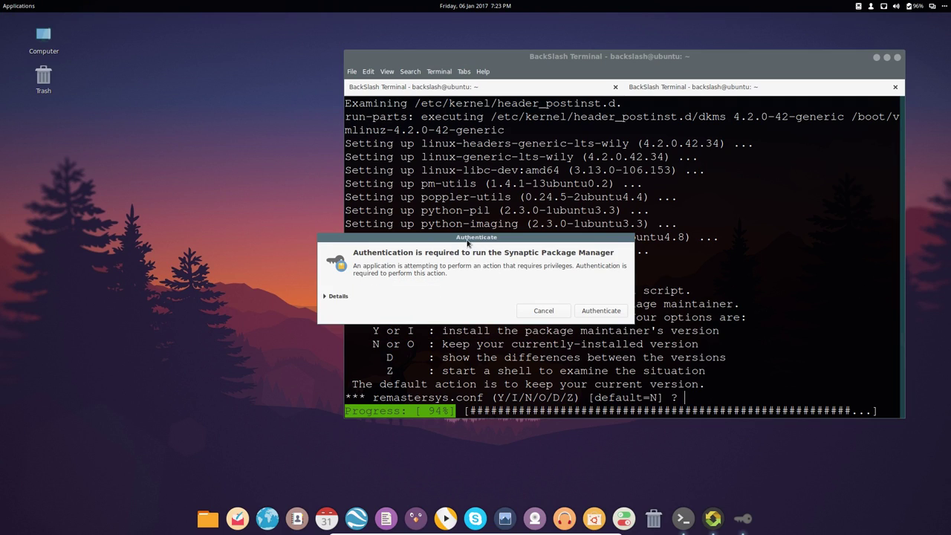
drag(467, 243, 347, 198)
text(********)
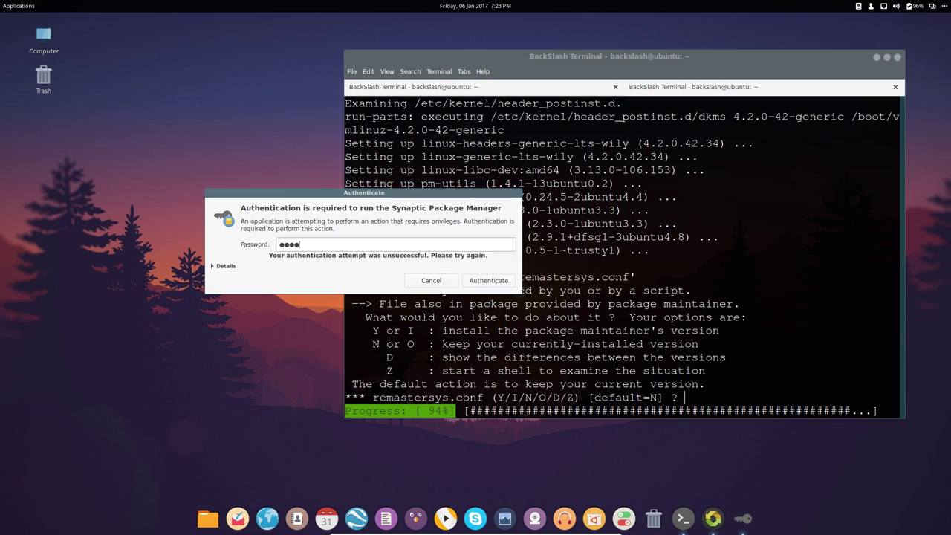
key(Return)
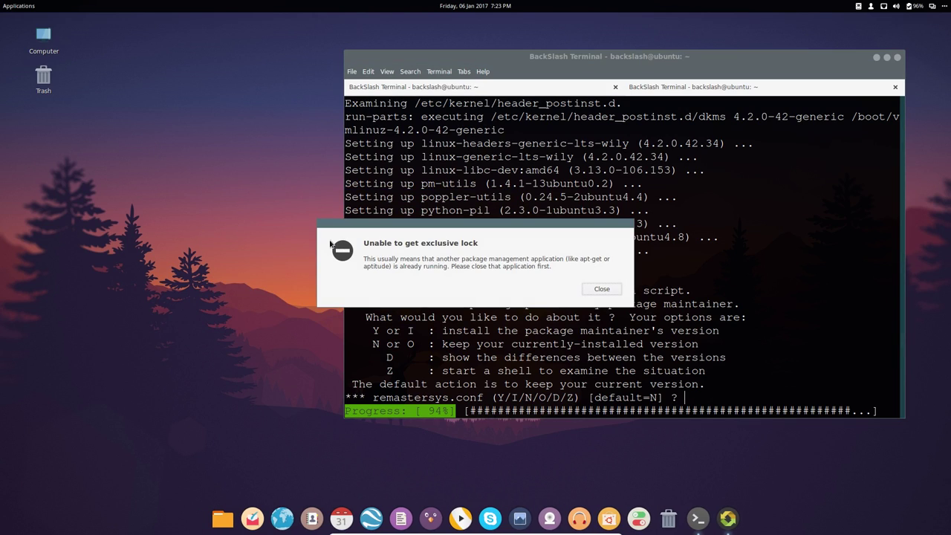
- Answer 'y' to install the maintainer's remastersys.conf, remastersys.version and splash.png files
click(710, 279)
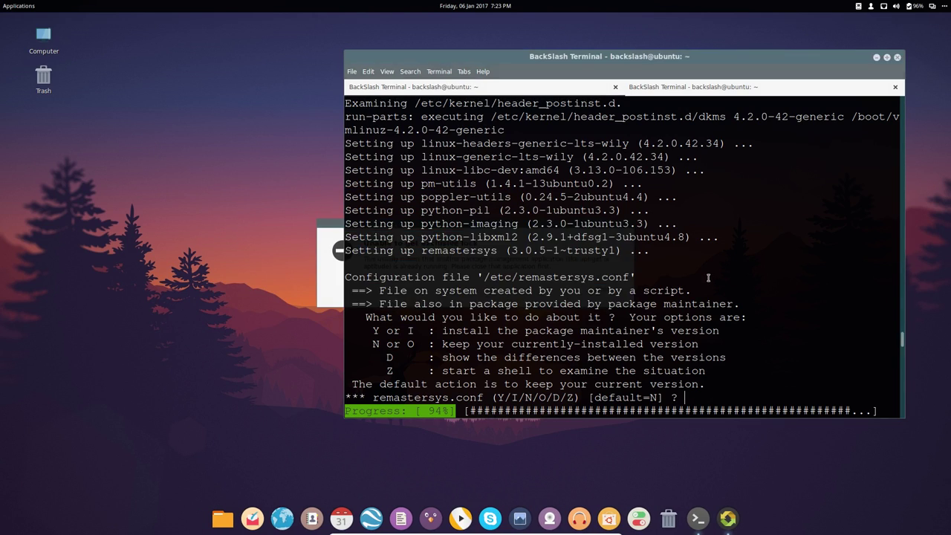
text(y)
key(Return)
text(y)
key(Return)
text(y)
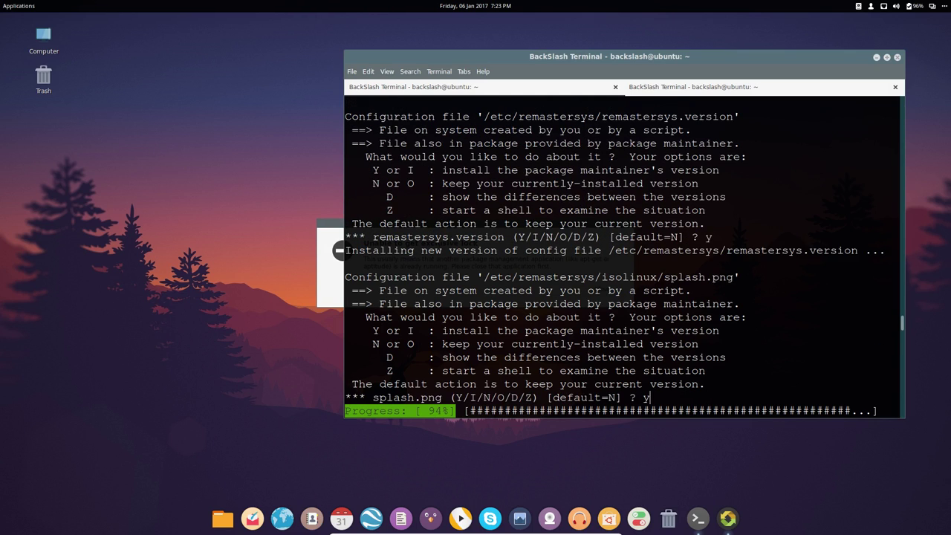
key(Return)
text(y y y y)
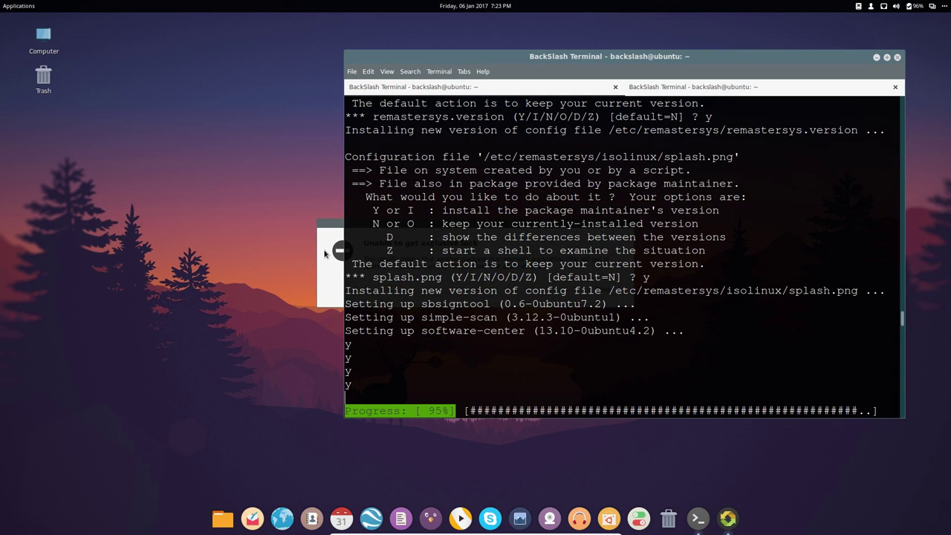
- Dismiss the exclusive lock error, run 'apt-cache search vlc' in the second tab, and return to the upgrade
click(329, 254)
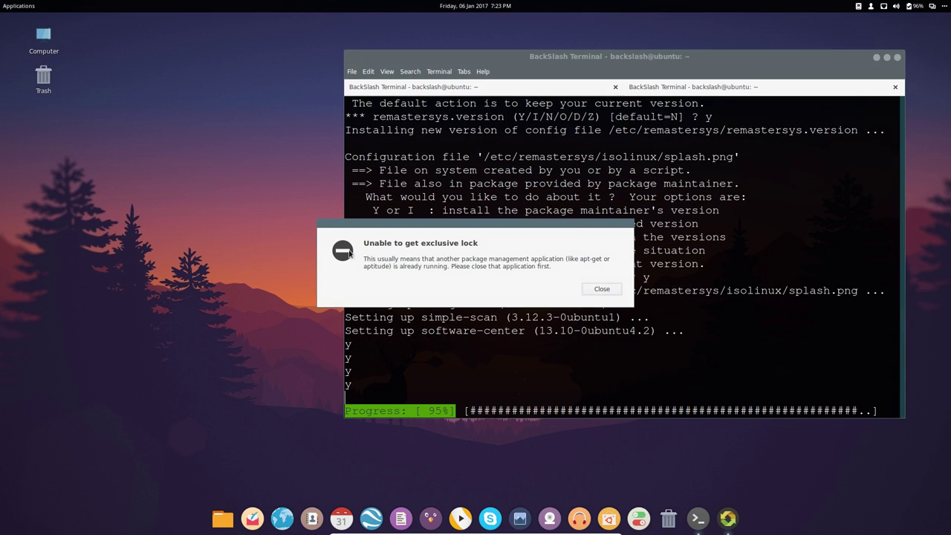
click(602, 290)
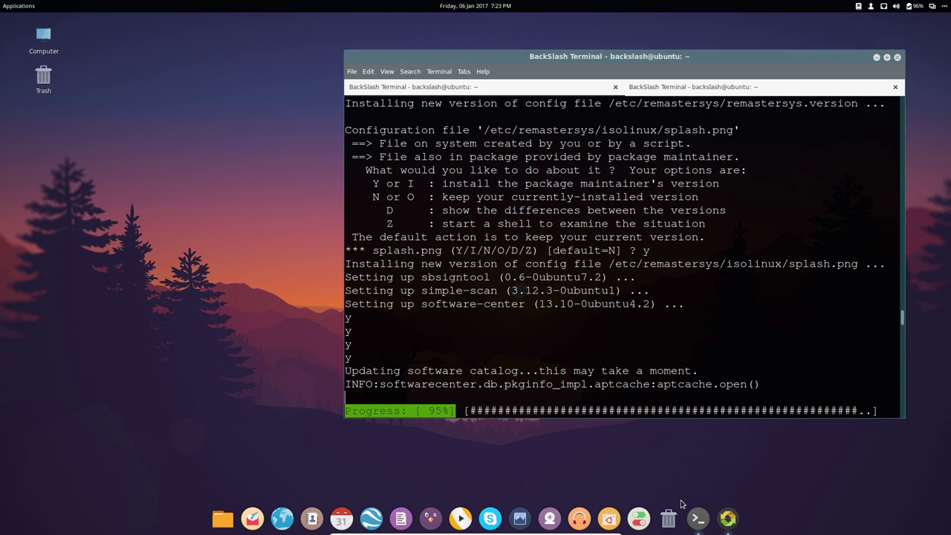
click(698, 87)
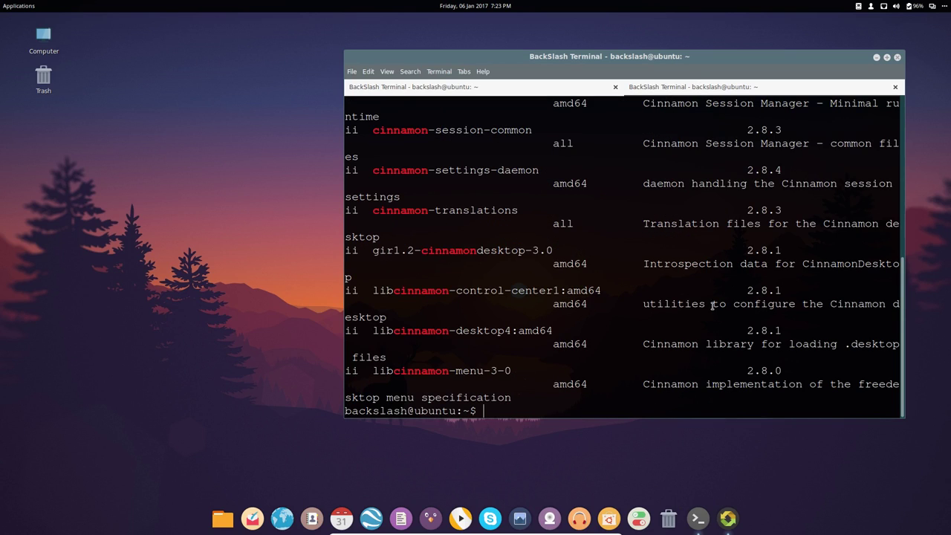
text(apt-cache search )
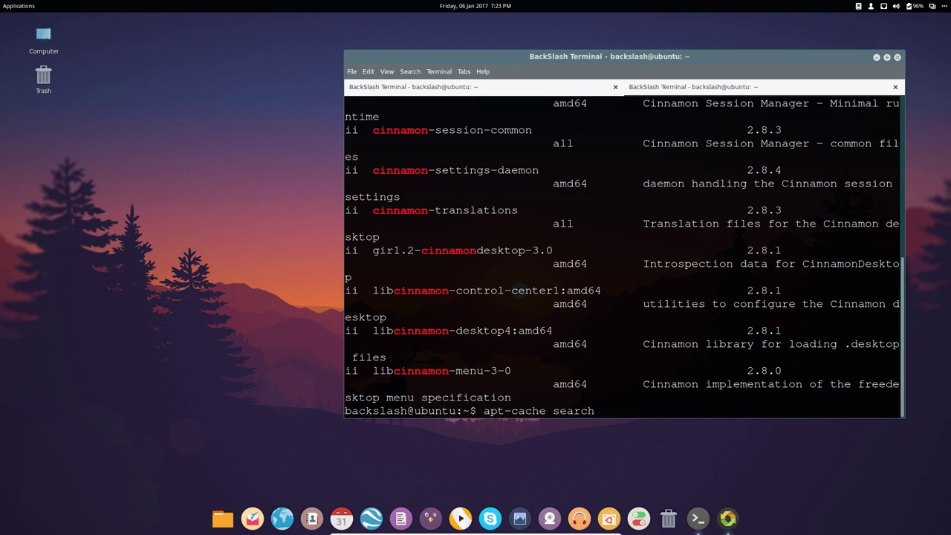
text(vlc)
key(Return)
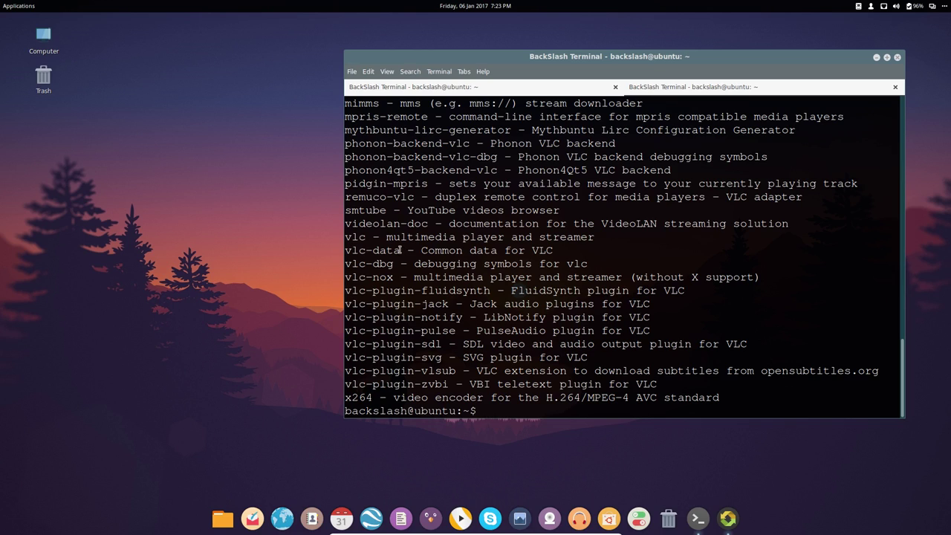
click(496, 89)
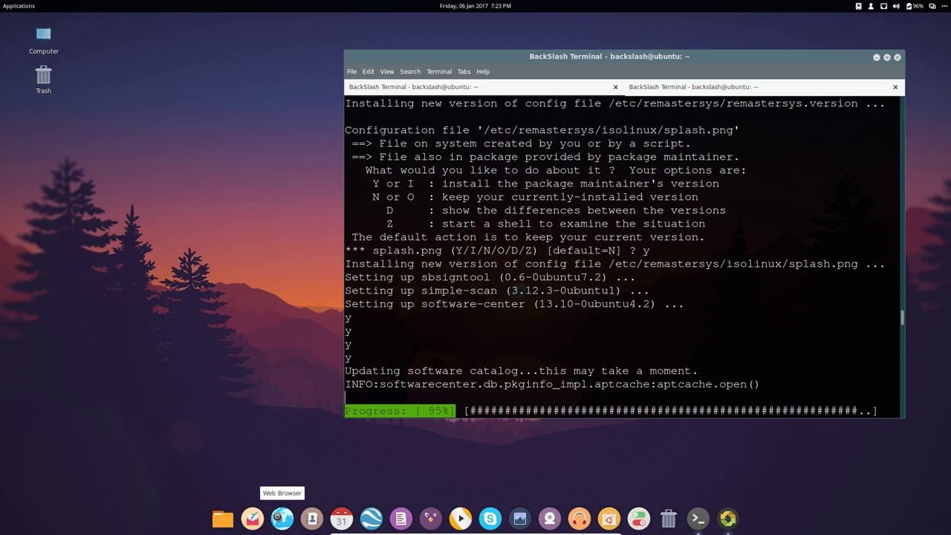
- Open pkgs.org in the web browser and search for vlc
click(282, 518)
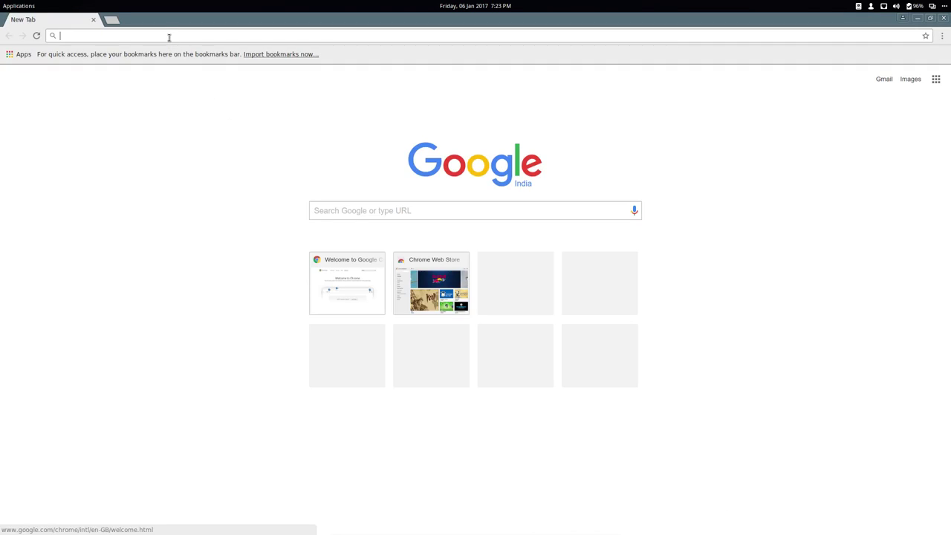
text(pkgs.org)
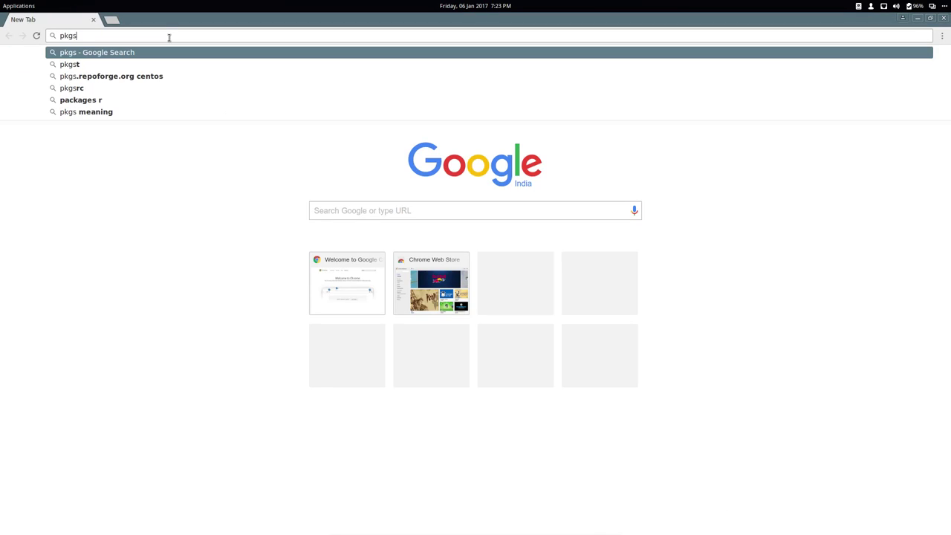
key(Return)
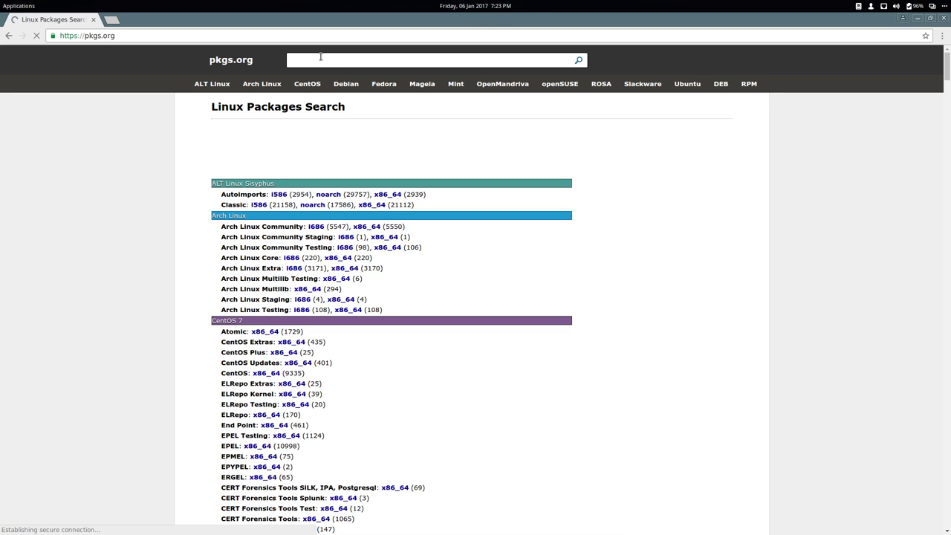
text(vlc)
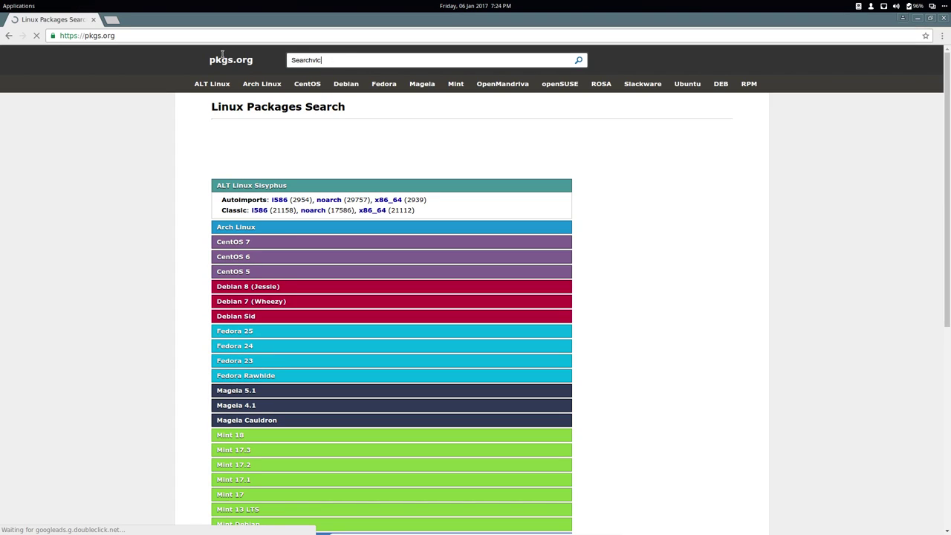
key(ctrl+a)
text(vlc)
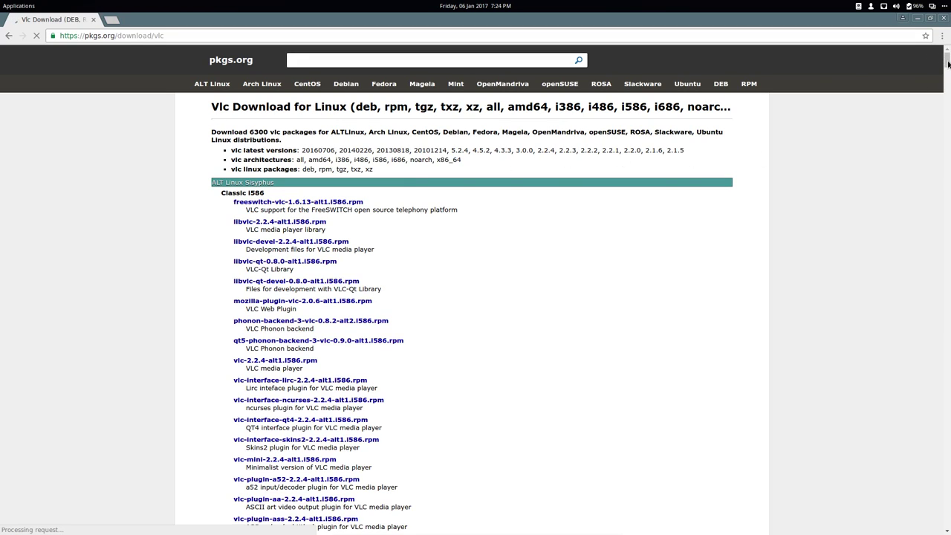
click(947, 525)
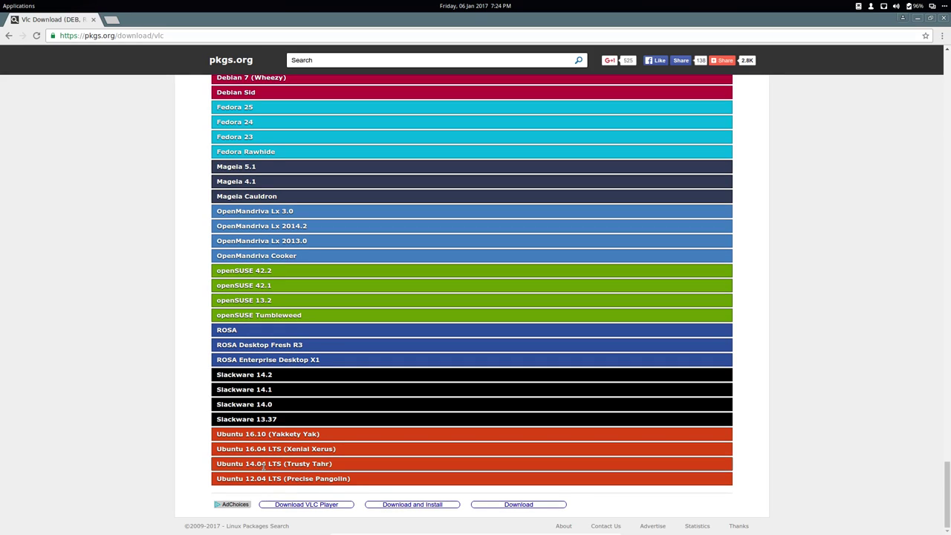
- Expand the Ubuntu 14.04 LTS VLC package list, review it, then close the browser
click(263, 465)
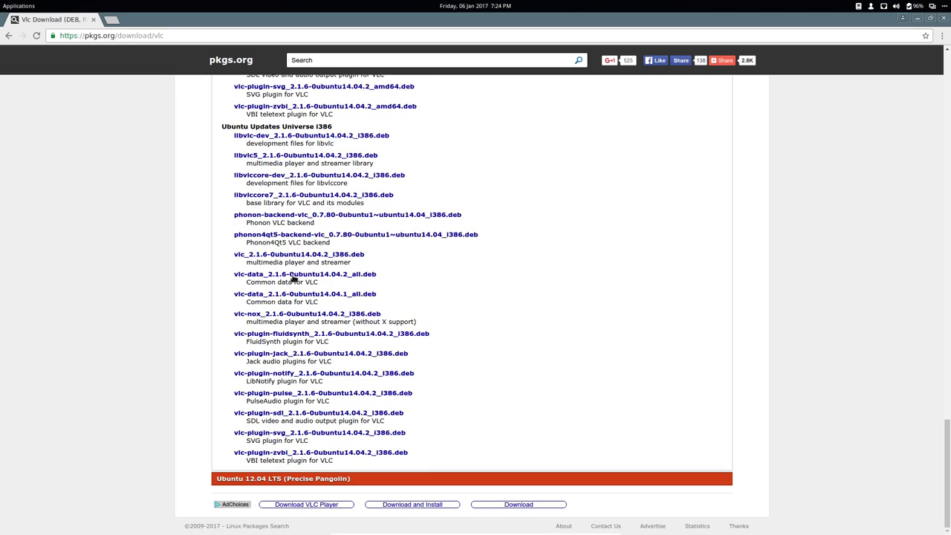
scroll(293, 279, up, 3)
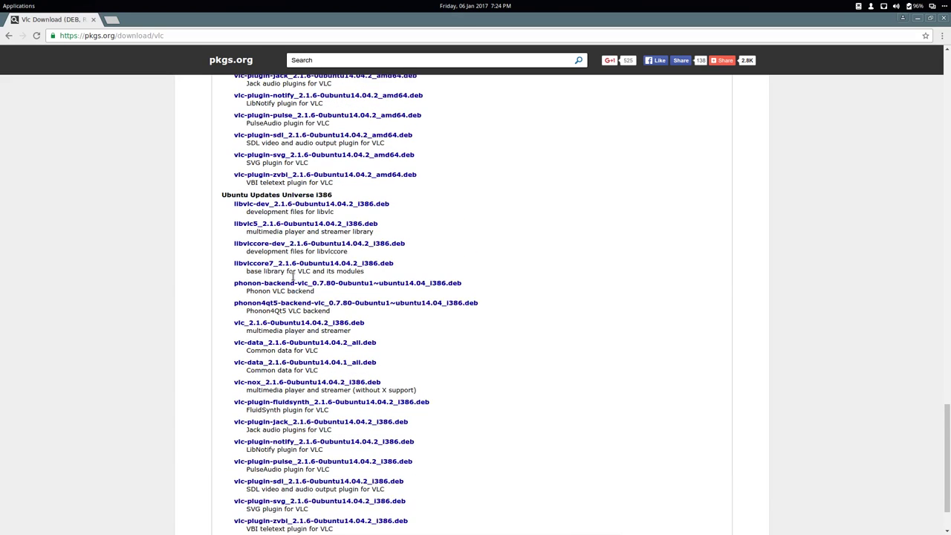
scroll(294, 279, up, 1)
drag(232, 413, 276, 415)
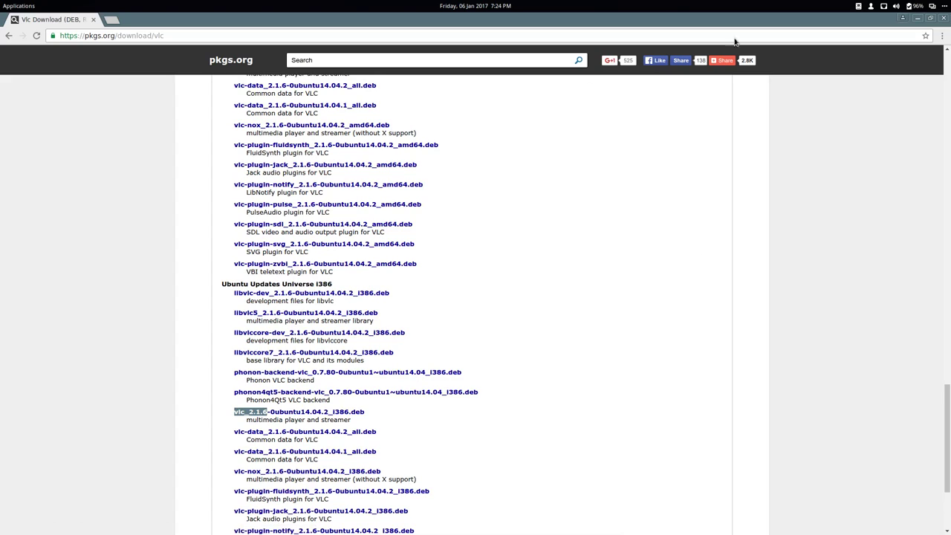
click(944, 19)
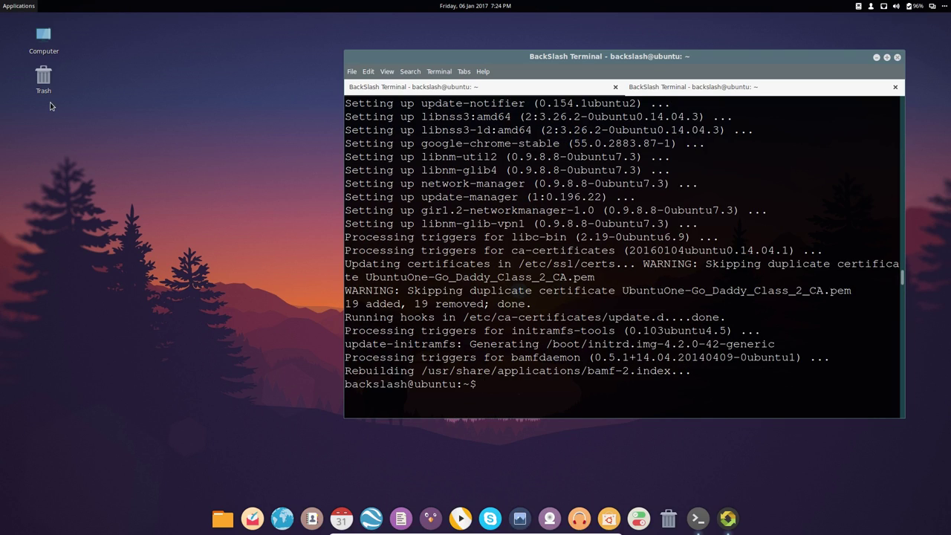
- Launch Language Support from the applications menu via a 'lang' search
key(super)
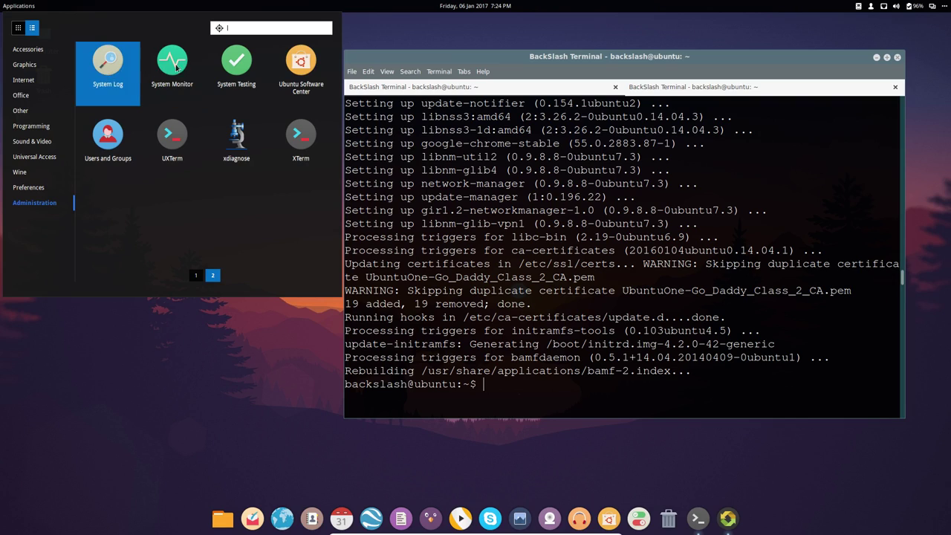
text(lang)
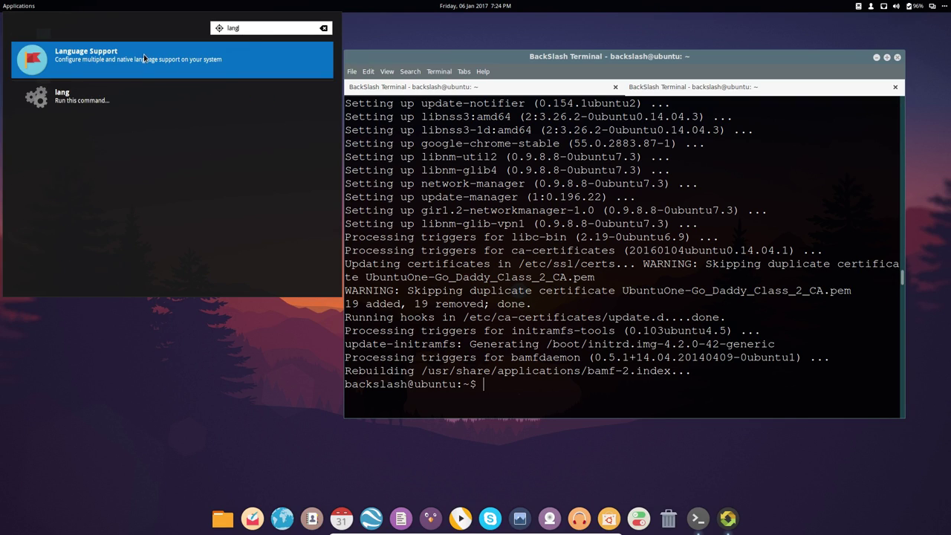
key(Return)
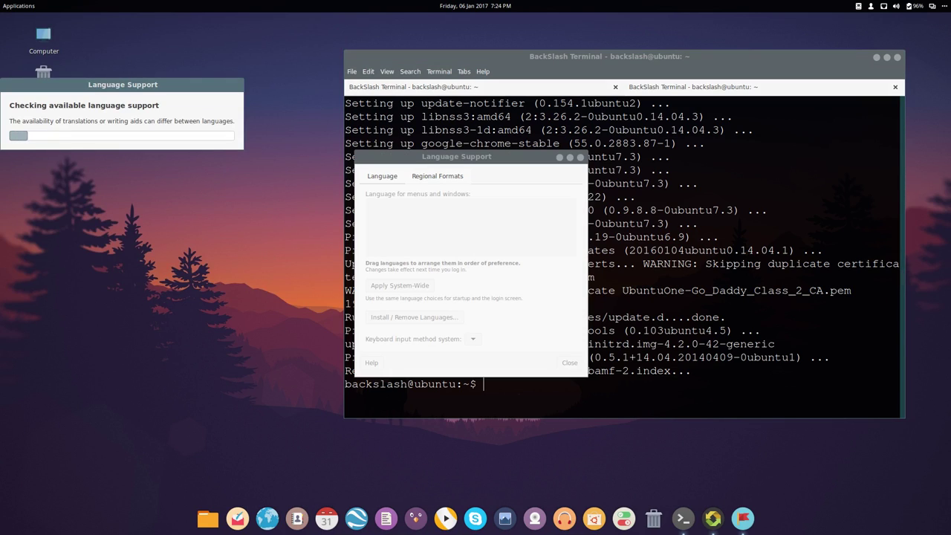
drag(133, 85, 423, 217)
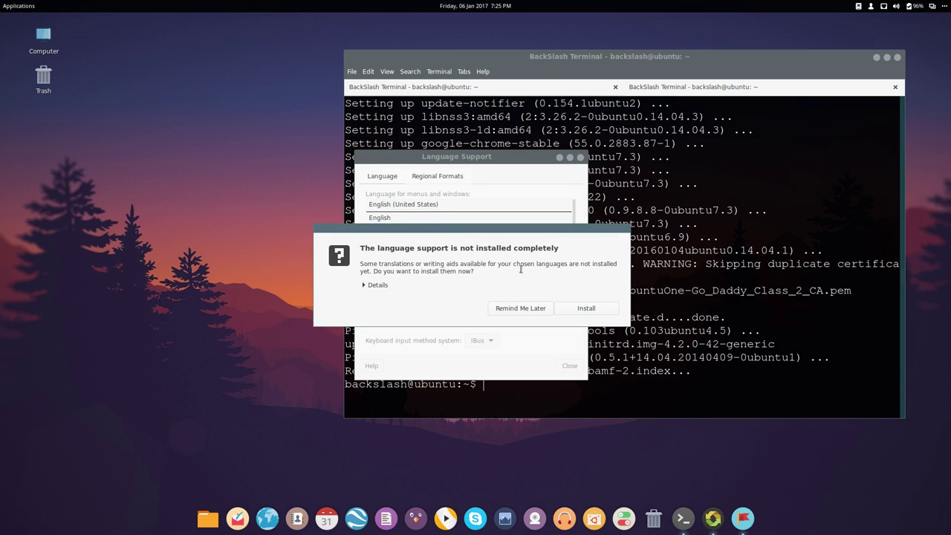
- Accept installing the missing language support and authorise it with the account password
click(582, 308)
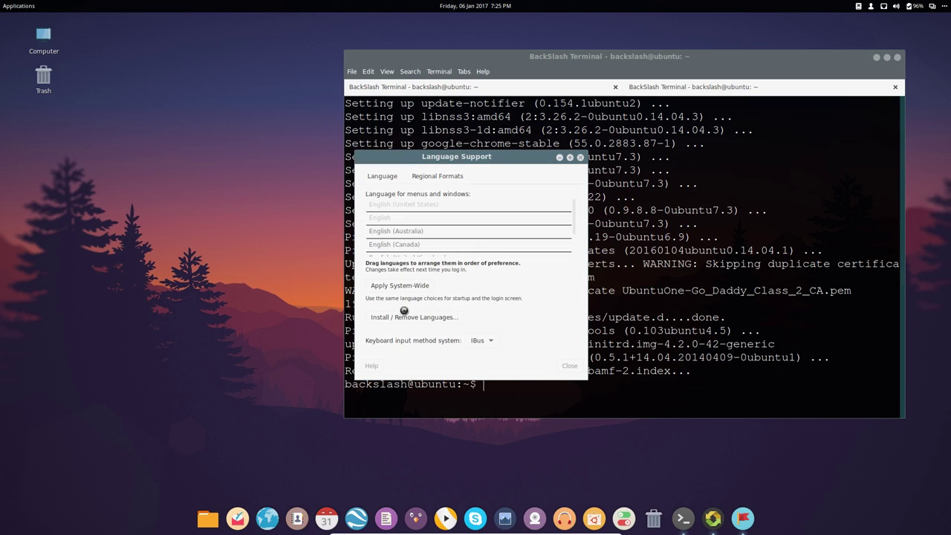
text(*********)
key(Return)
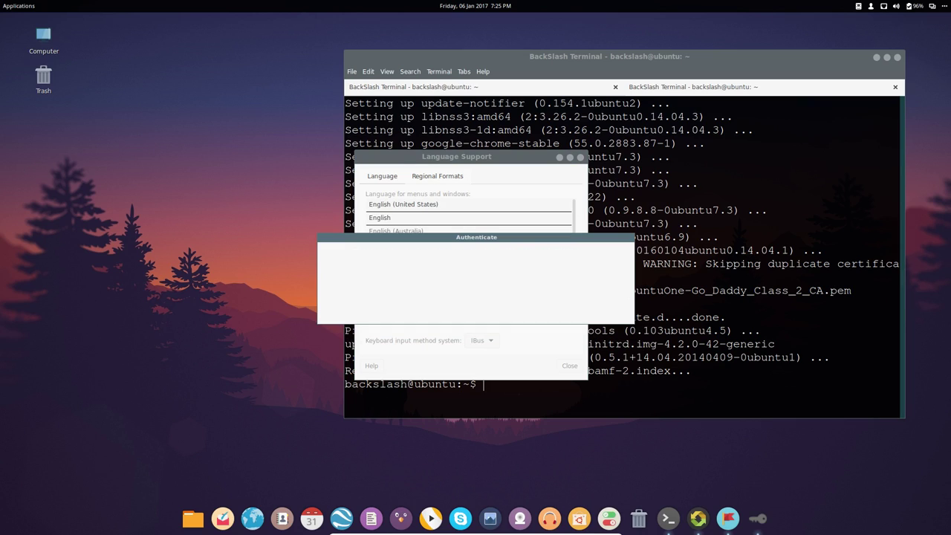
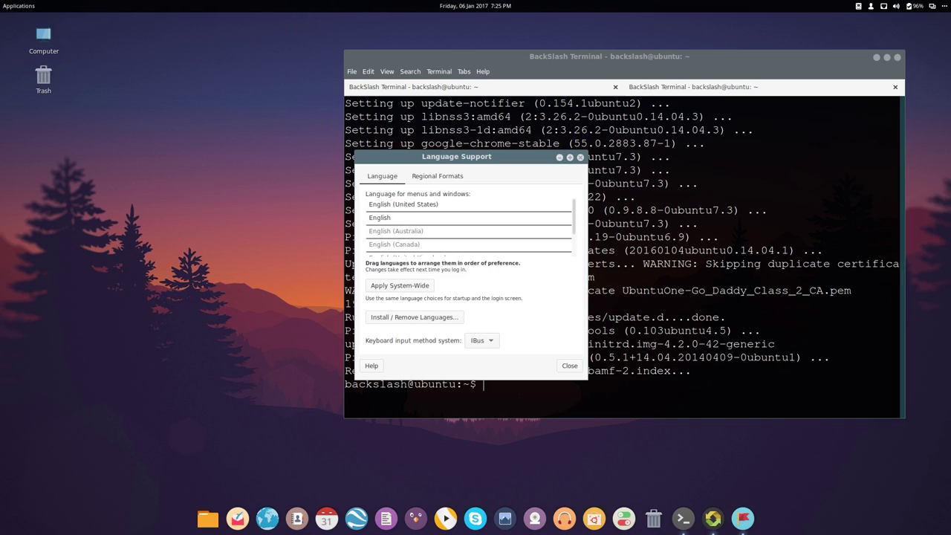
- Confirm in Install / Remove Languages that French is installed
click(415, 317)
scroll(580, 202, down, 3)
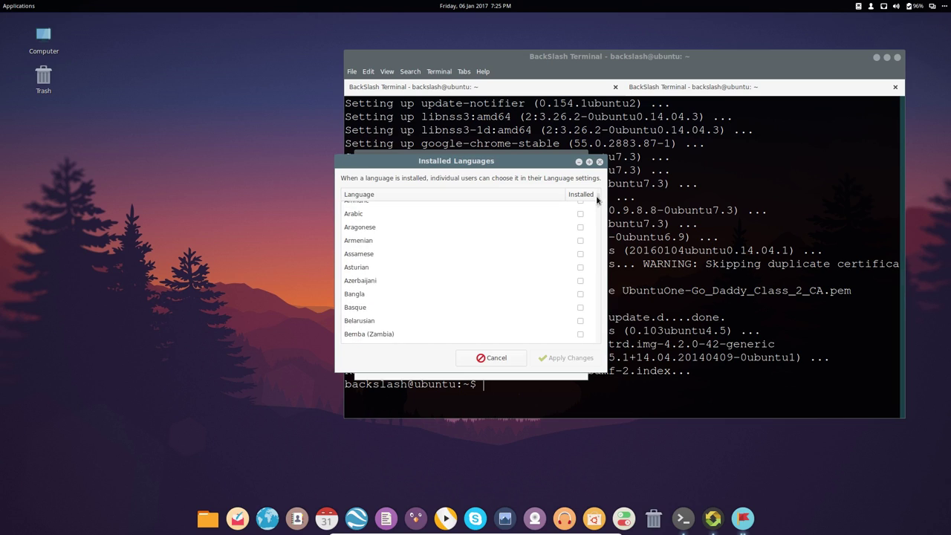
scroll(551, 266, down, 5)
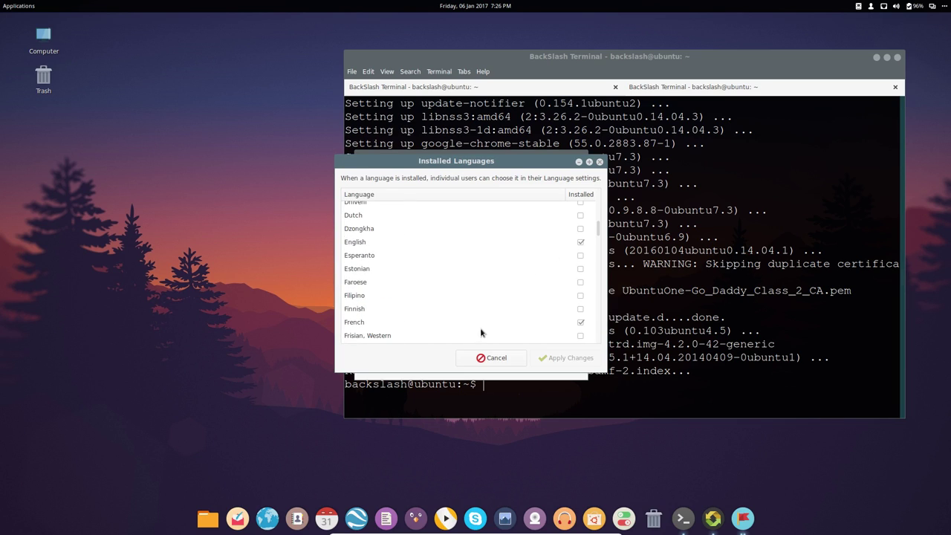
click(599, 162)
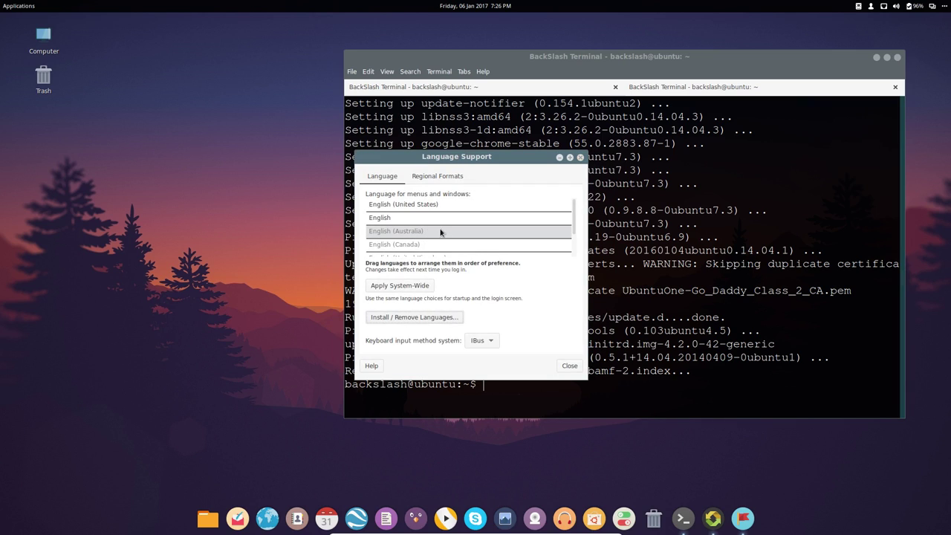
- Move français (France) to the top of the menu and window language list
scroll(440, 233, down, 2)
drag(442, 235, 402, 214)
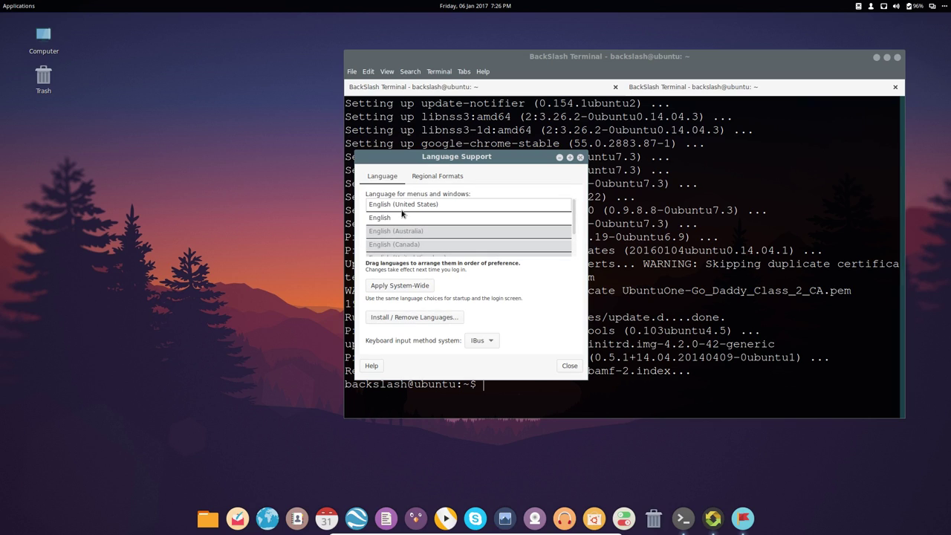
scroll(458, 225, up, 1)
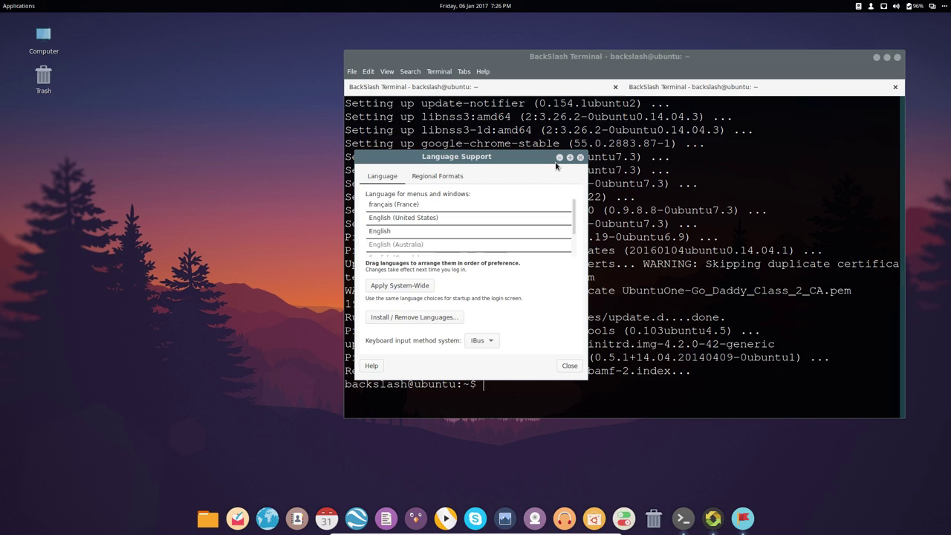
click(570, 159)
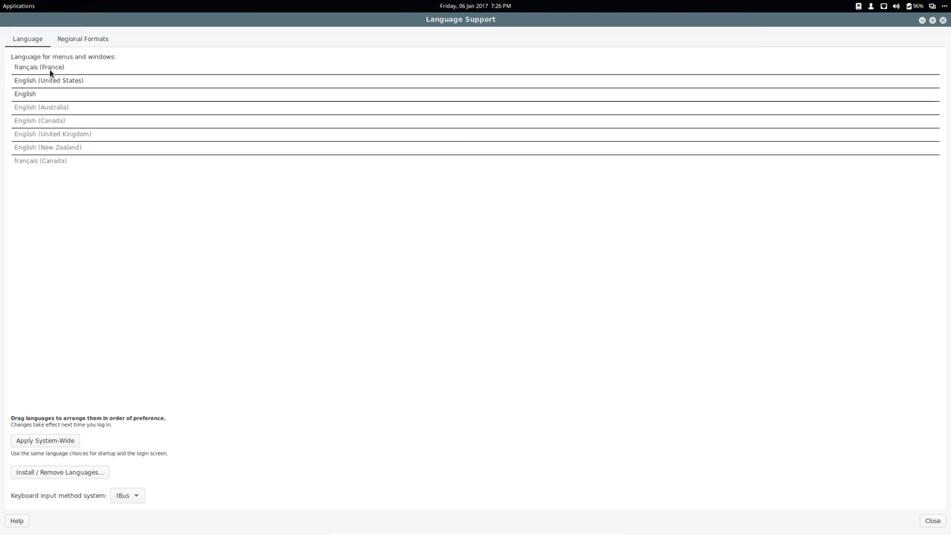
- Apply the French language order system-wide with the administrator password, then close Language Support
click(47, 440)
text(********)
key(Return)
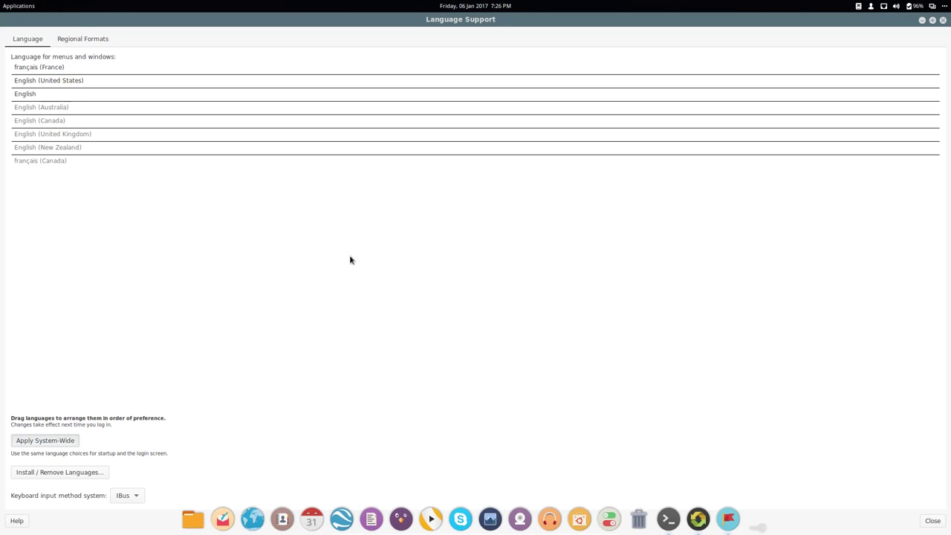
click(932, 20)
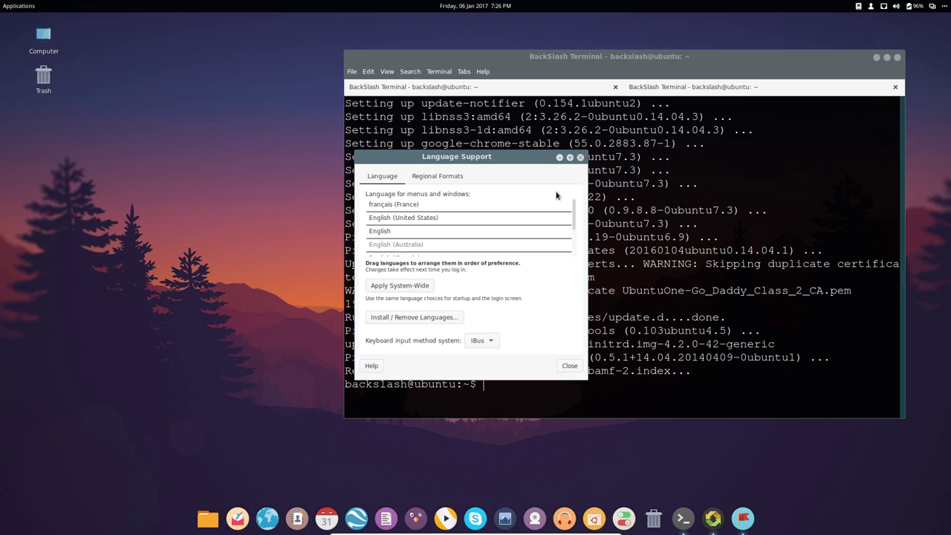
click(397, 287)
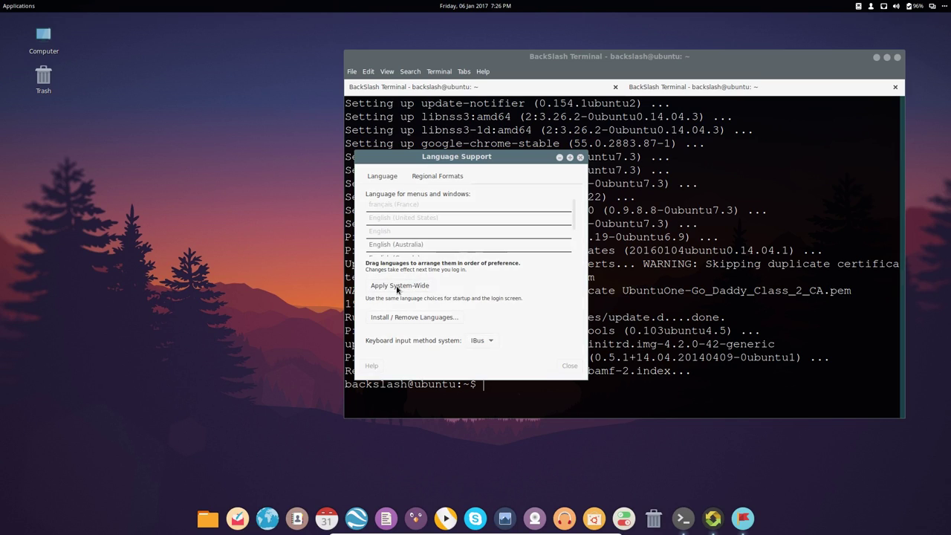
click(569, 365)
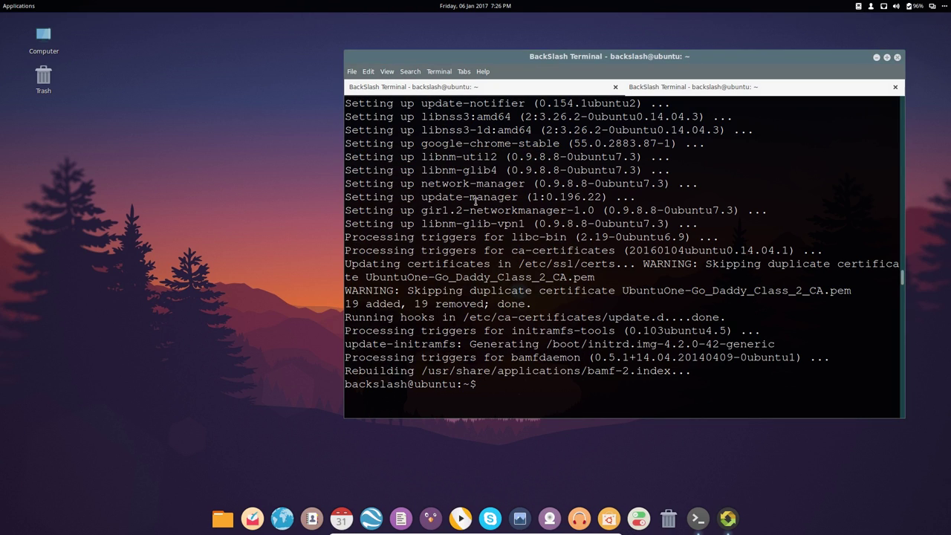
- Run sudo reboot in the second terminal tab with the password and boot Ubuntu from GRUB
click(697, 88)
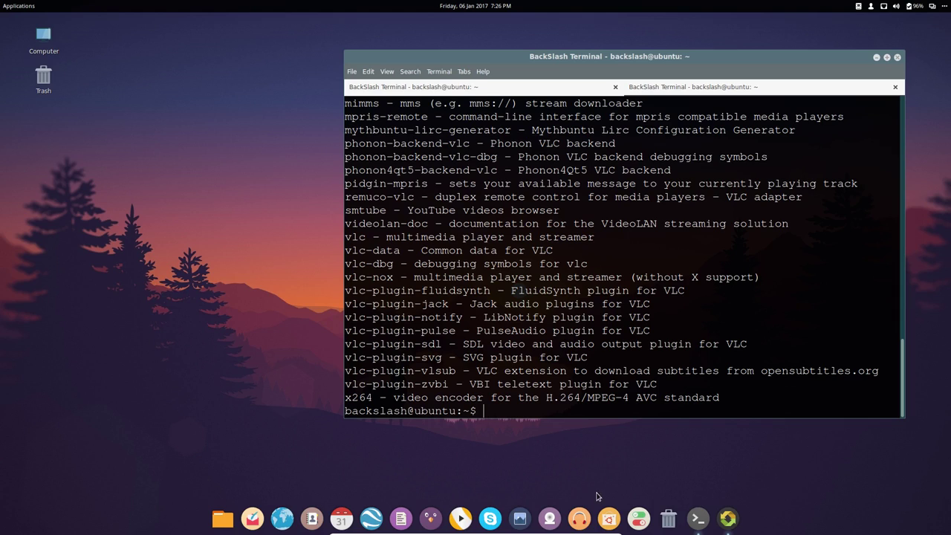
text(sudo reboot)
key(Return)
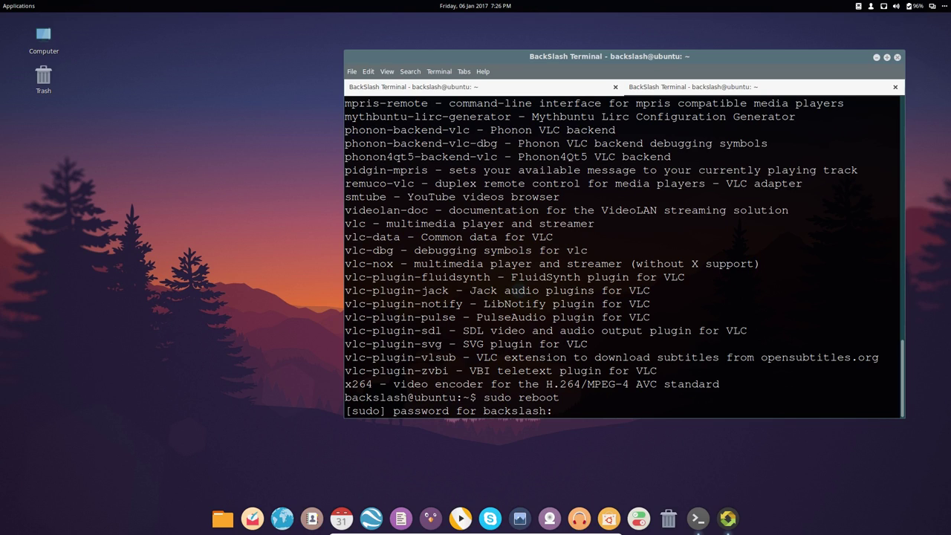
key(Return)
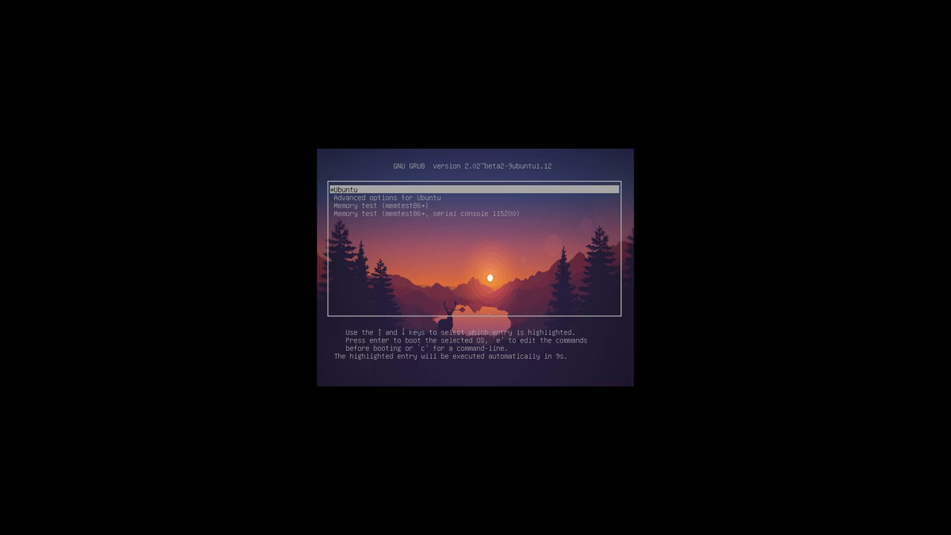
key(Return)
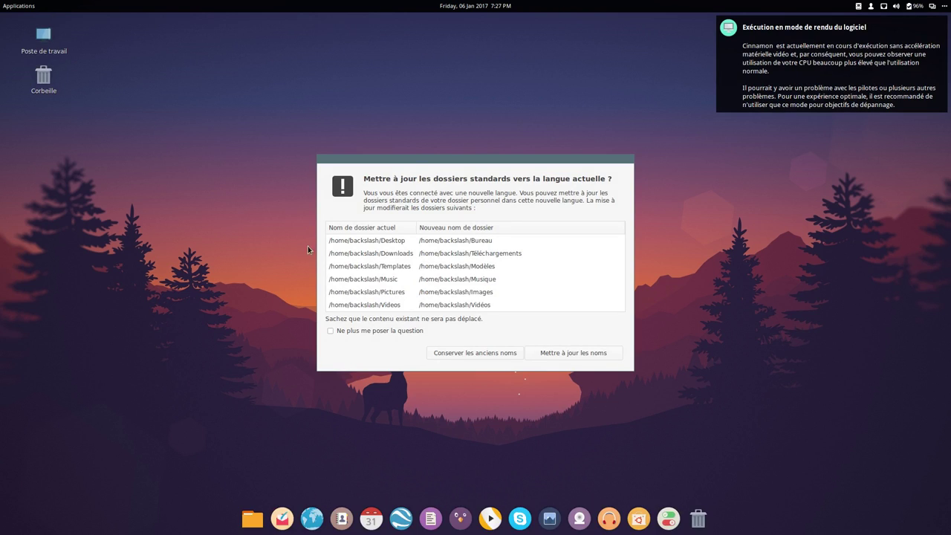
- Rename the home folders to their French names and drag the leftover Pictures folder out of home
click(574, 354)
click(792, 78)
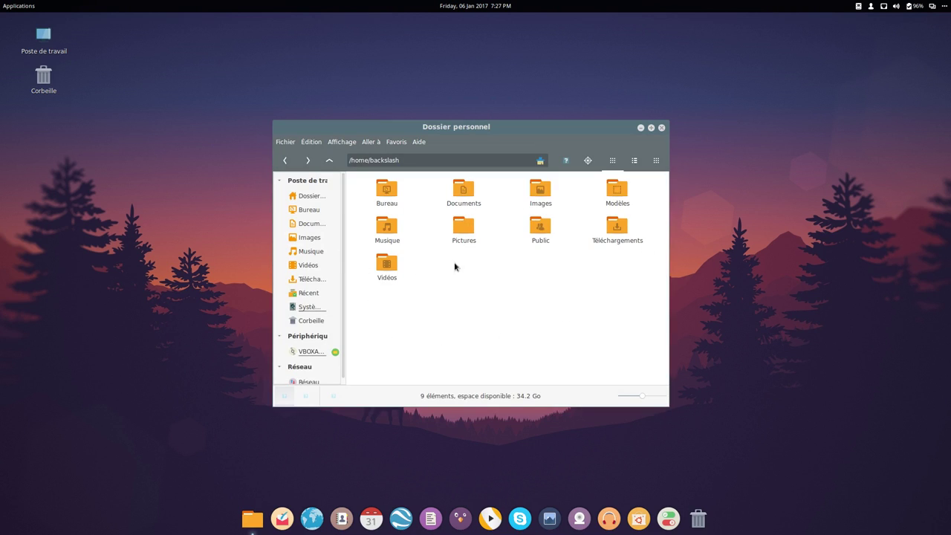
drag(448, 240, 540, 232)
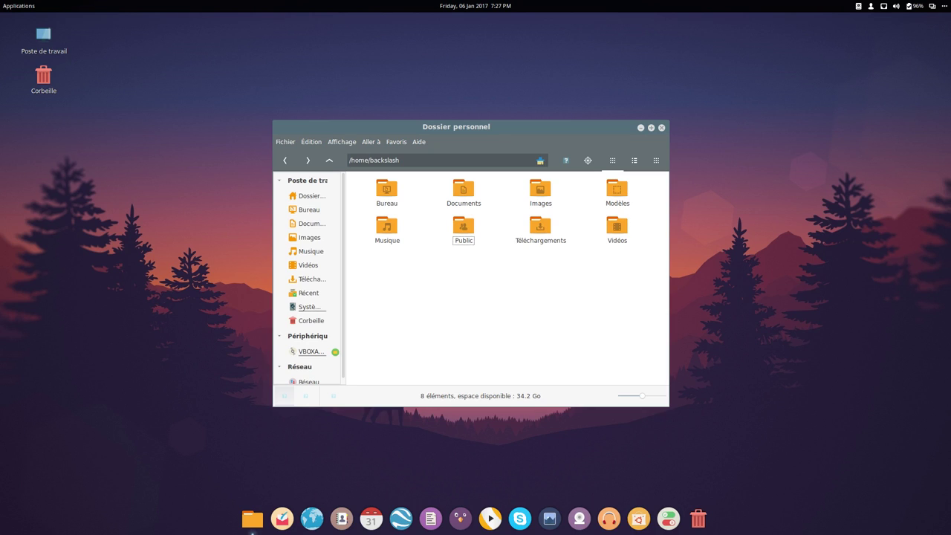
click(282, 519)
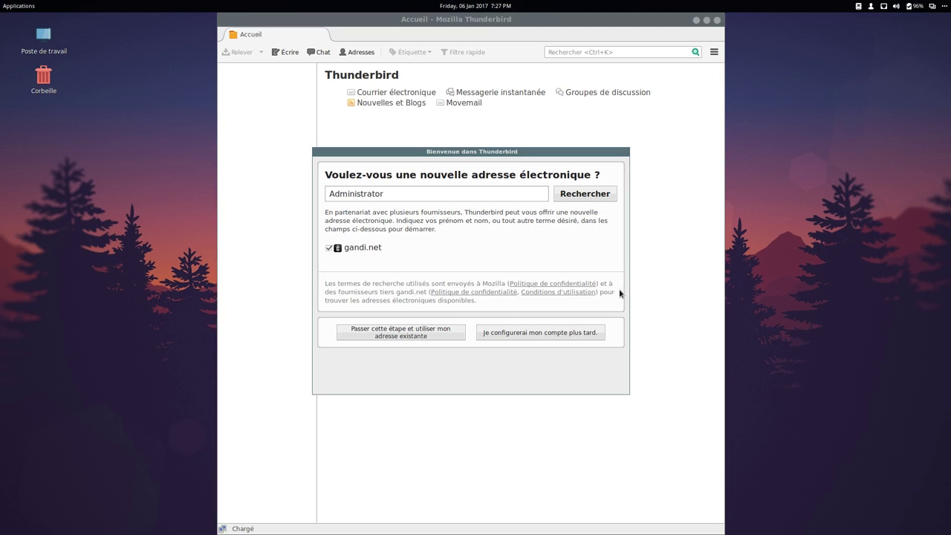
- Skip account setup, view Thunderbird 45.5.1's French About box, then close Thunderbird and Nemo
click(559, 334)
click(714, 52)
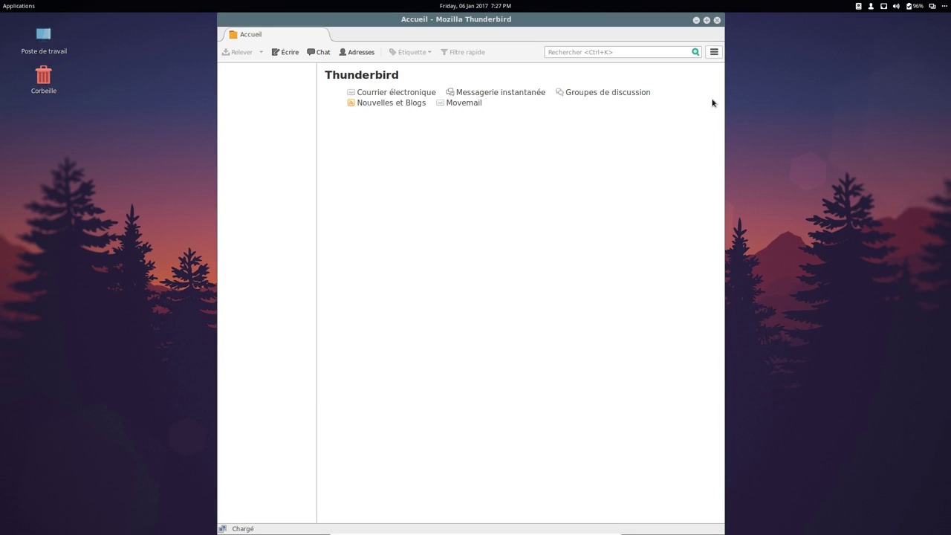
mouse_move(908, 184)
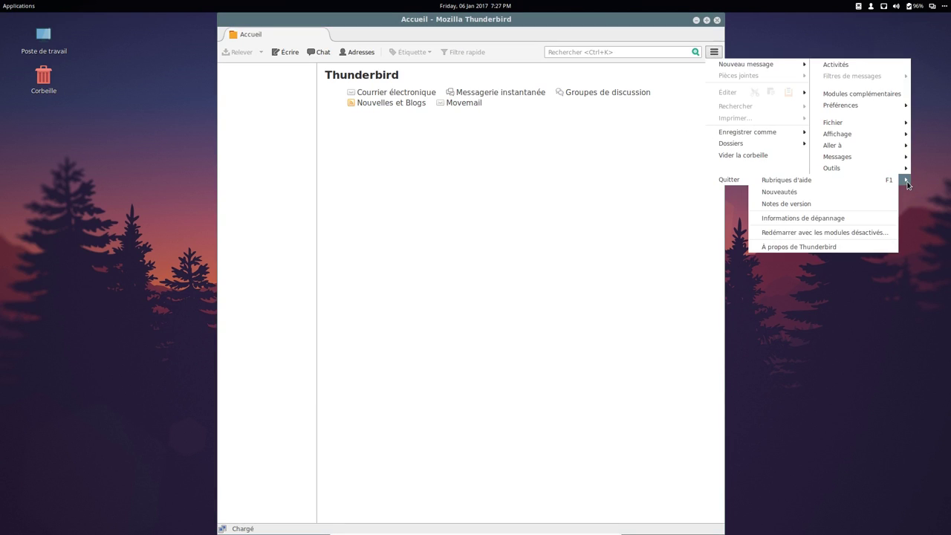
click(797, 247)
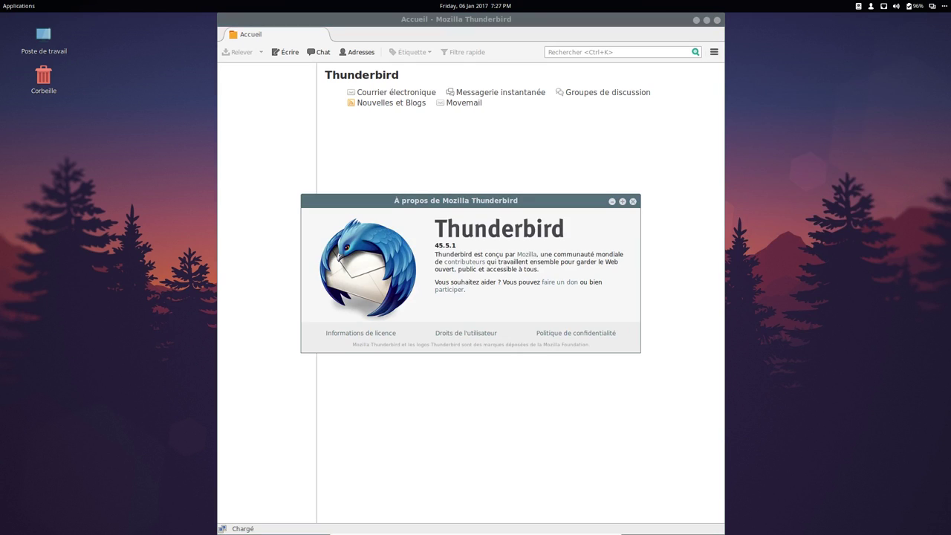
click(632, 201)
click(717, 20)
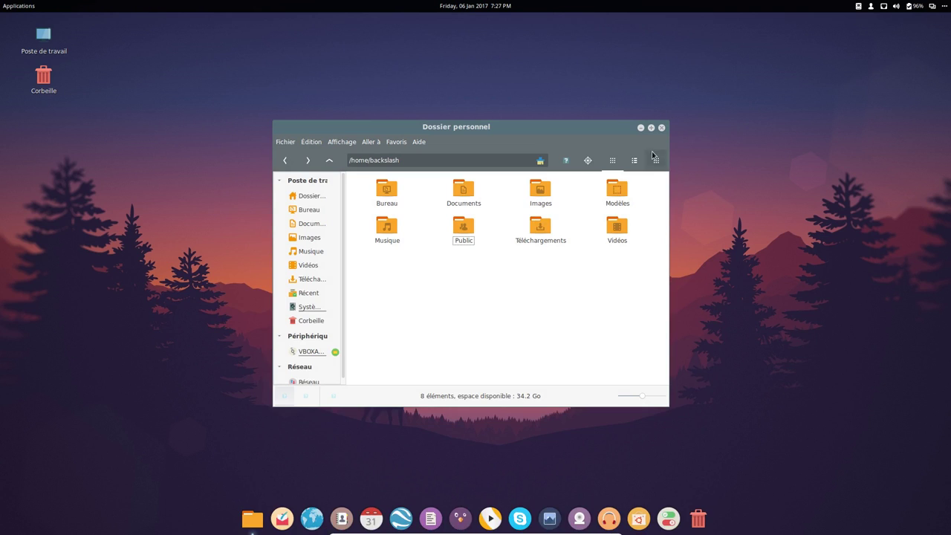
key(ctrl+w)
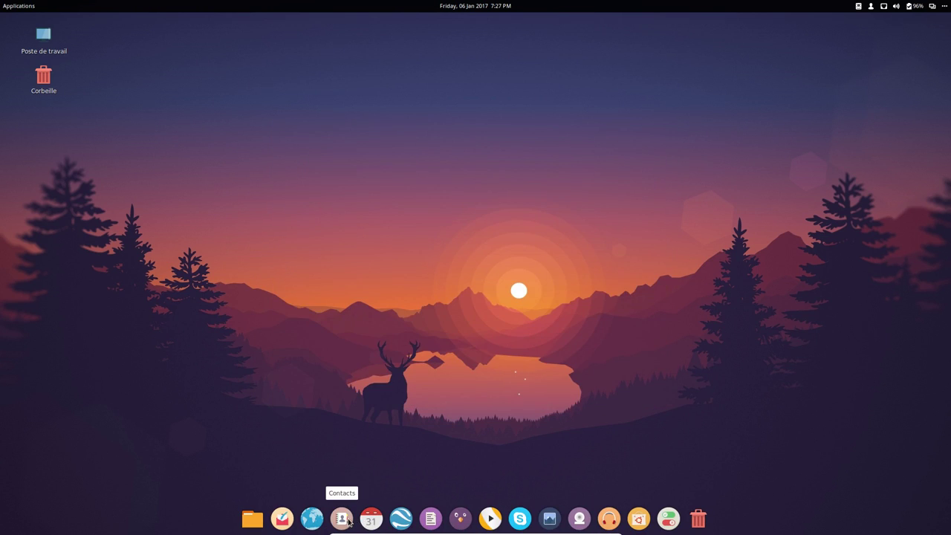
- Launch Google Earth, check its French About dialog showing version 7.1.7.2606, and quit it
click(405, 520)
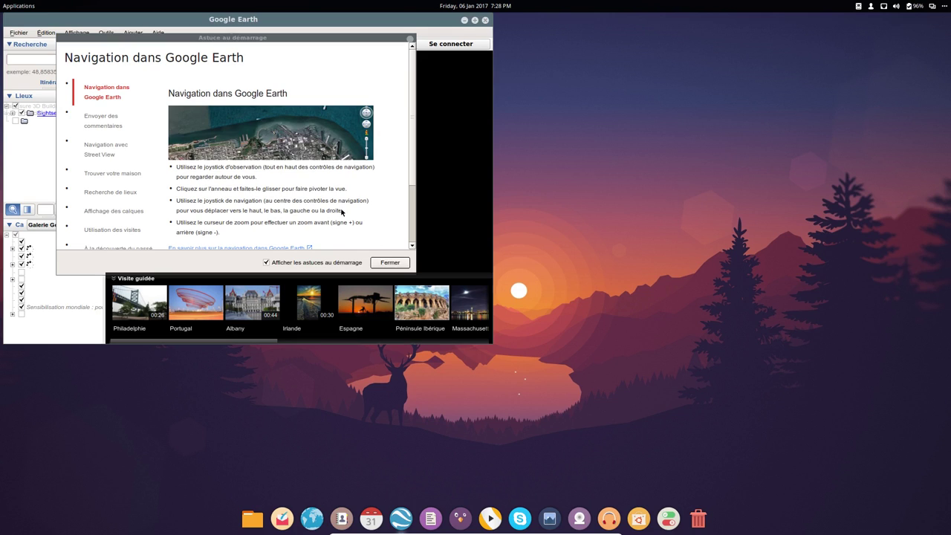
key(Escape)
click(158, 33)
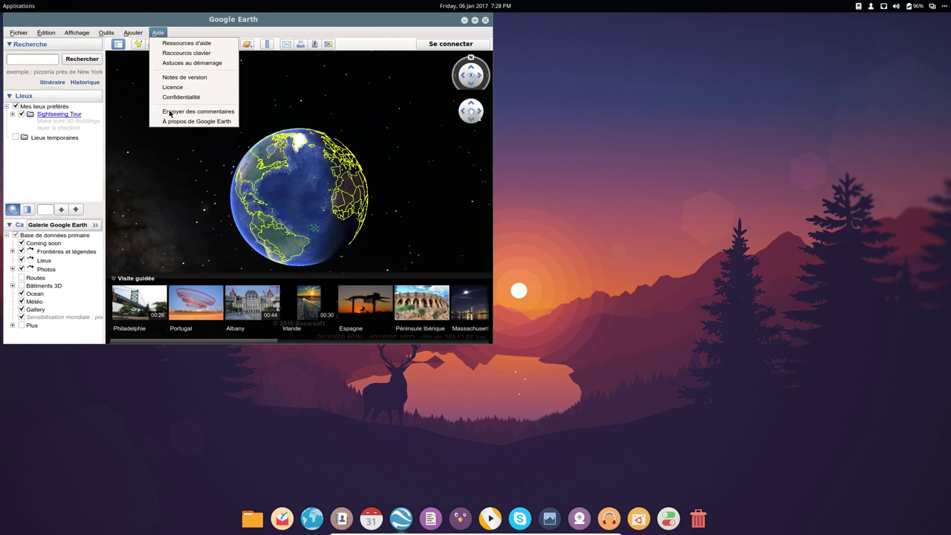
click(194, 121)
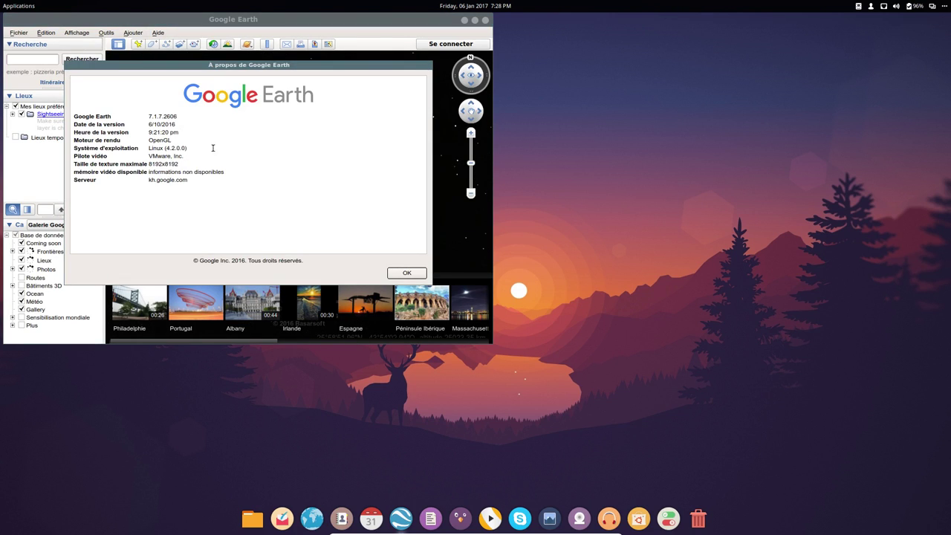
click(408, 274)
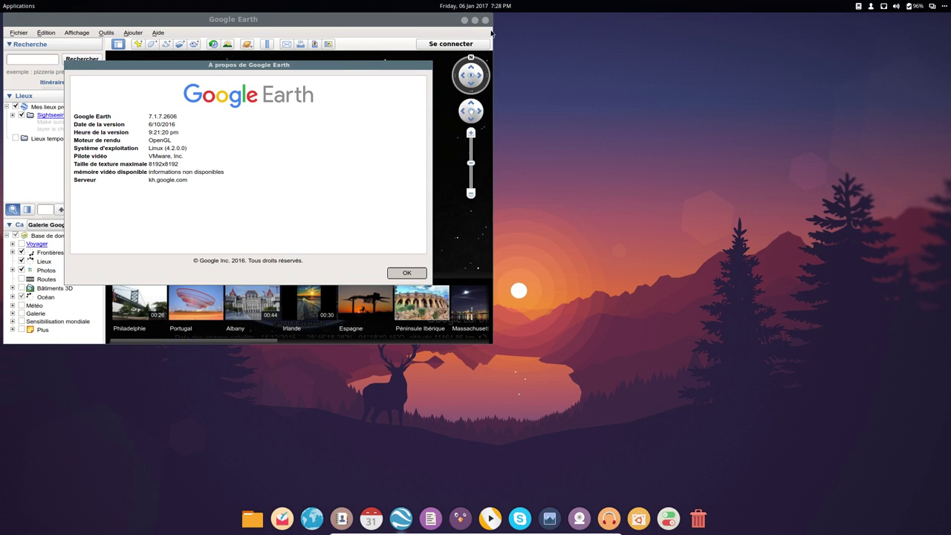
click(486, 19)
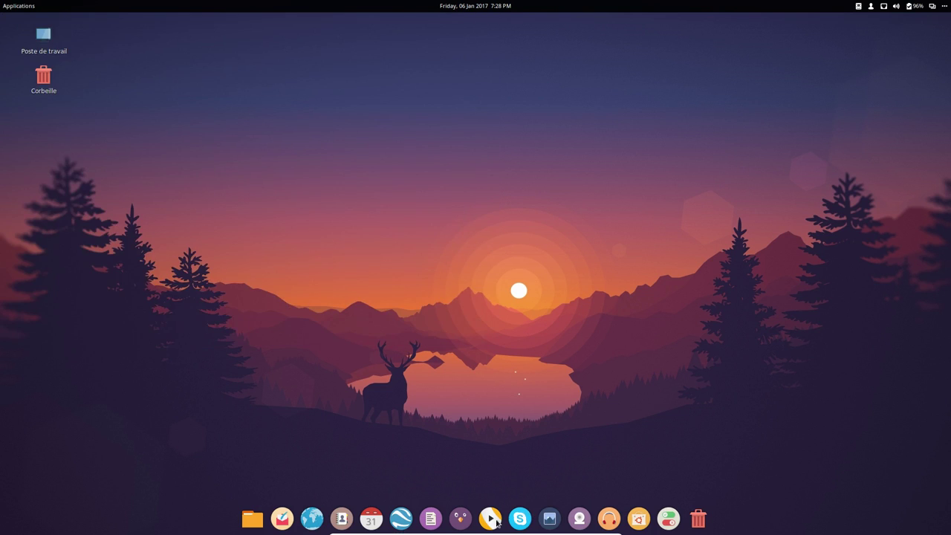
click(446, 522)
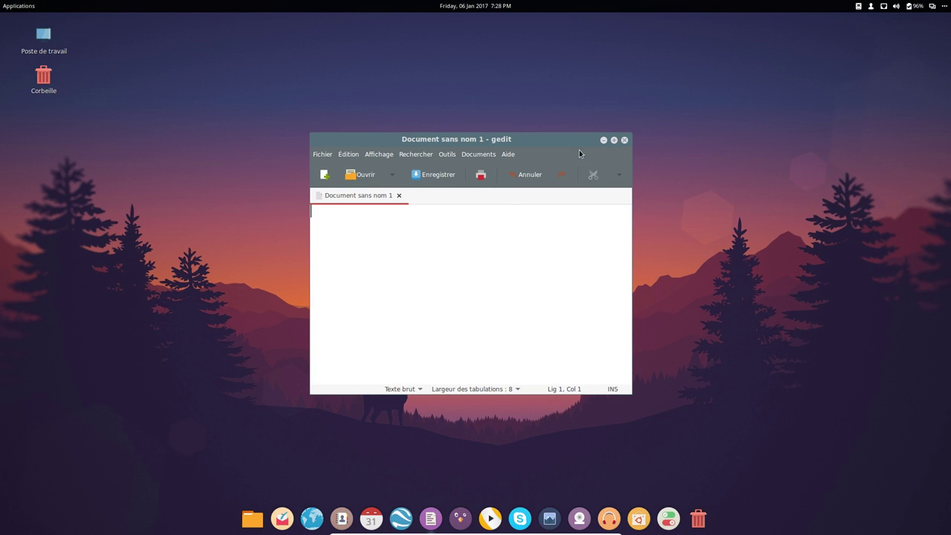
click(624, 140)
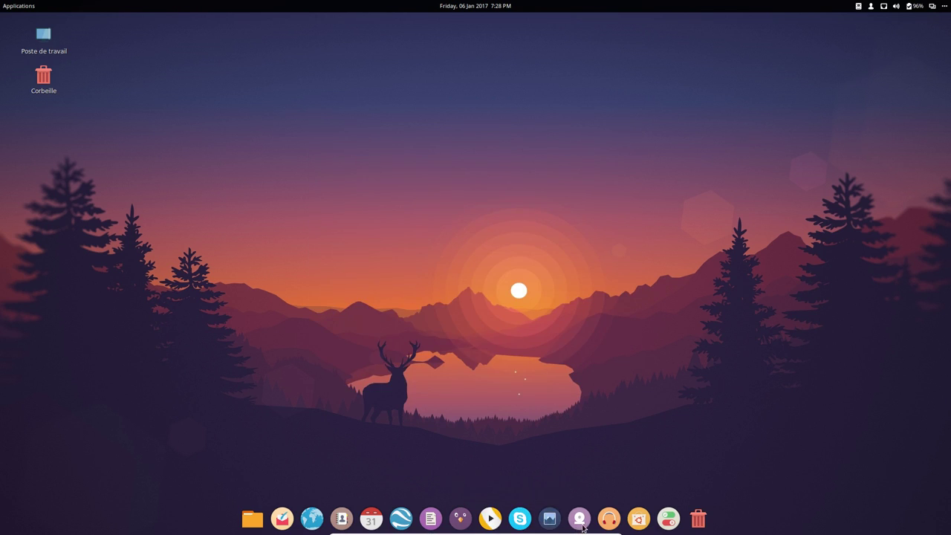
click(615, 525)
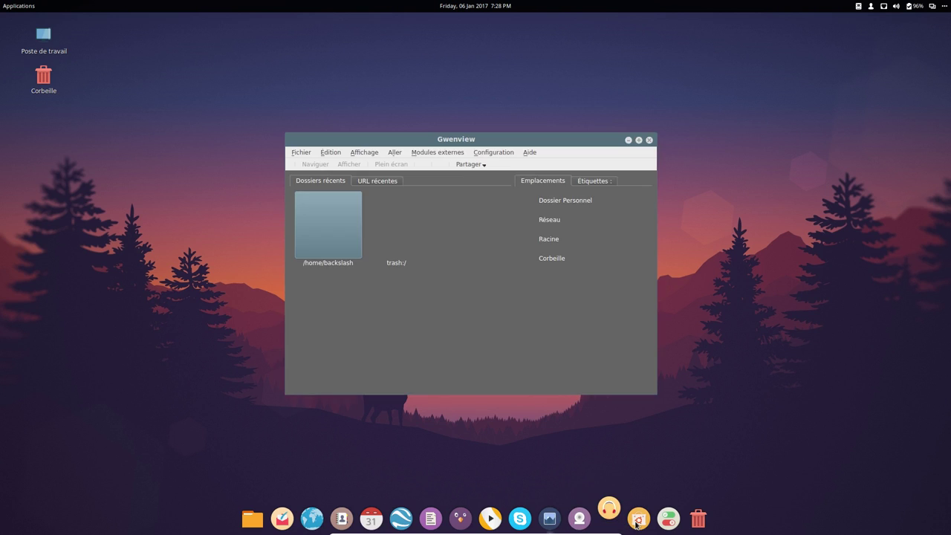
click(649, 140)
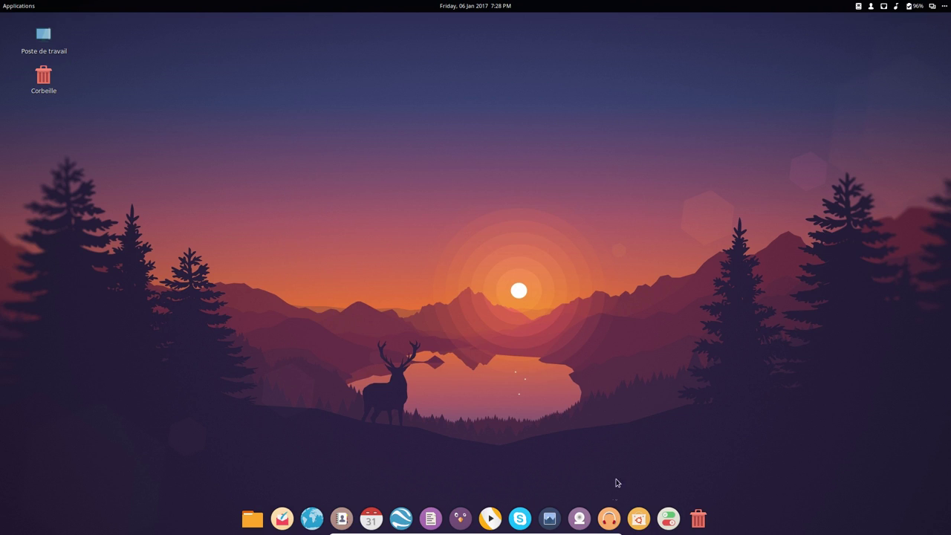
click(609, 516)
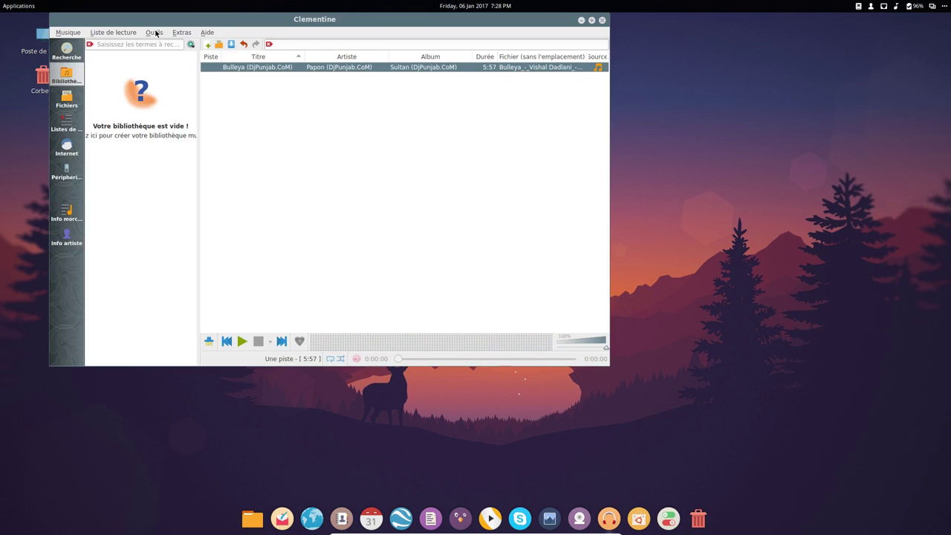
click(64, 32)
click(92, 149)
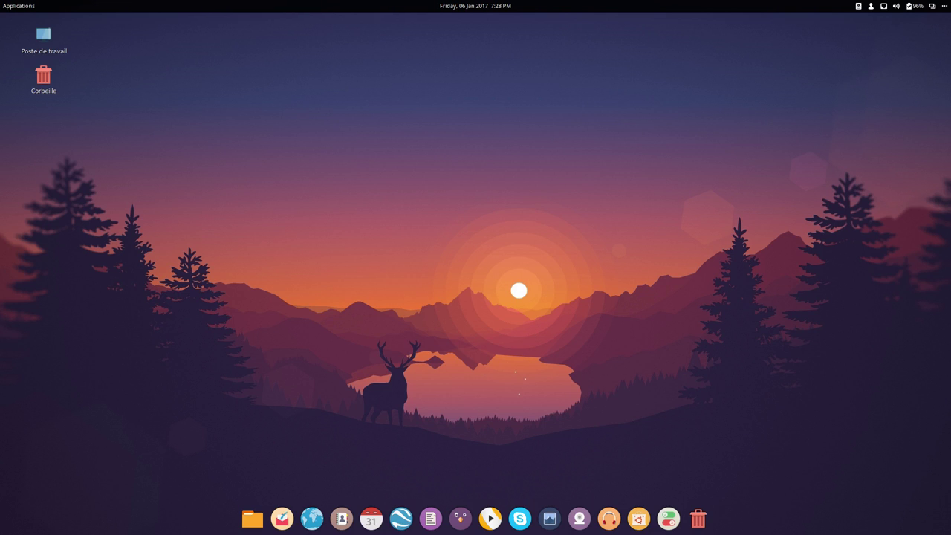
- Open the browser and load youtube
click(312, 518)
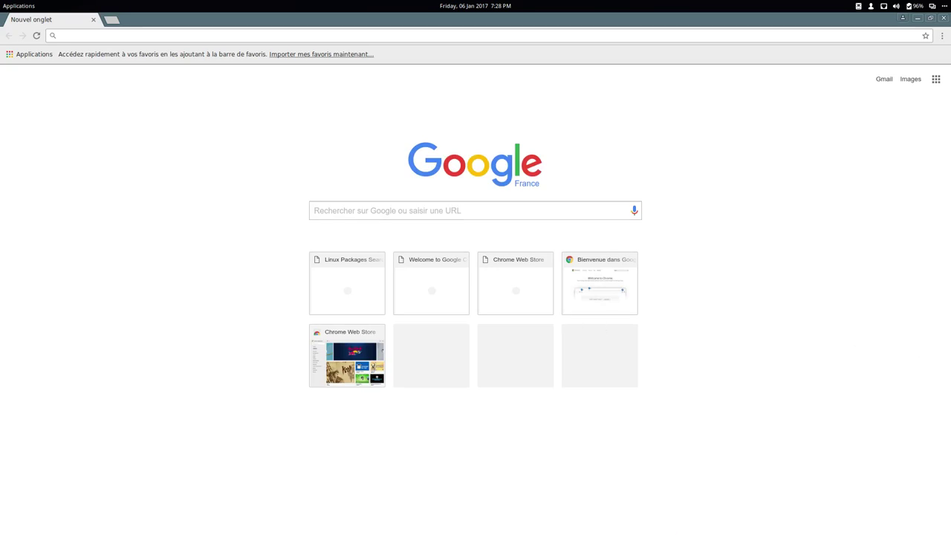
click(408, 208)
click(173, 37)
text(youtube)
key(Return)
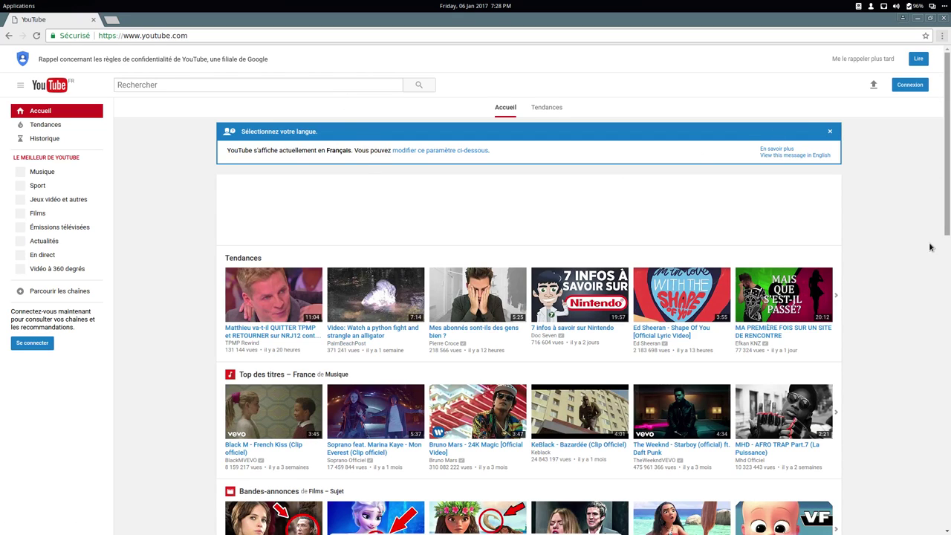
- Check the About Google Chrome page, then return to YouTube
key(alt+f)
mouse_move(913, 223)
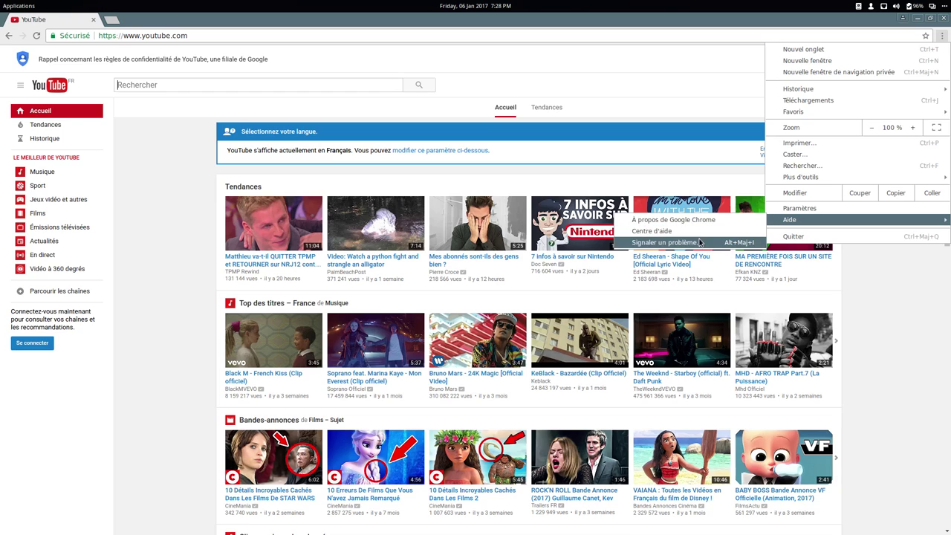
click(700, 220)
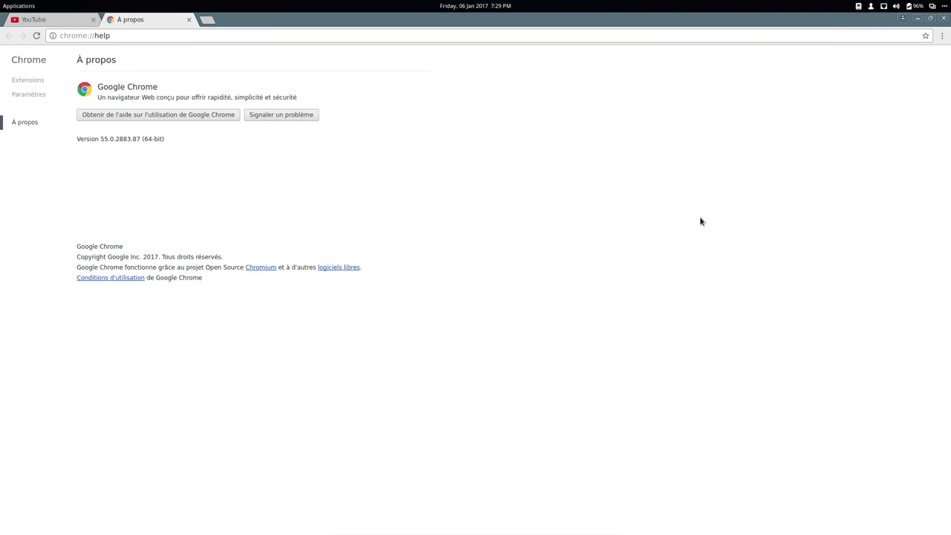
click(189, 19)
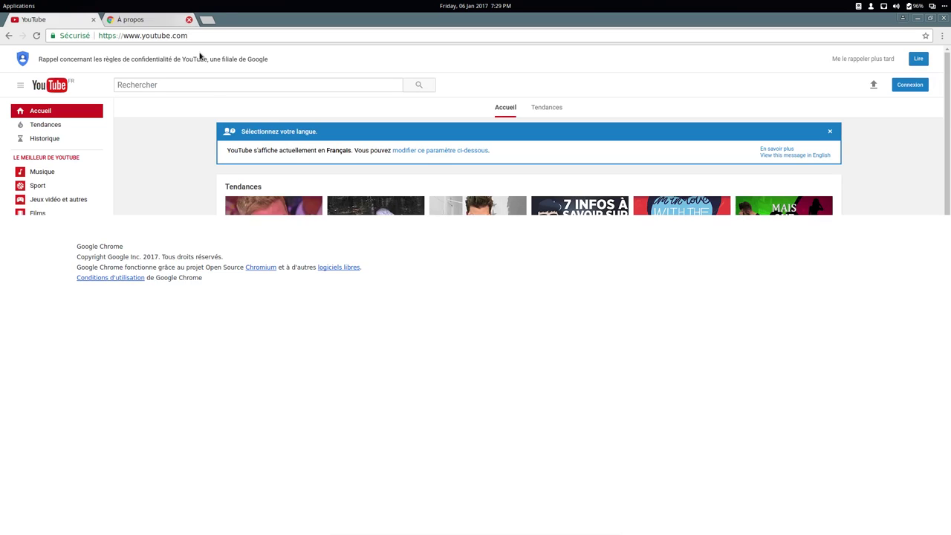
- Play Black M - French Kiss (Clip officiel), skip the advert and jump to 1:10
click(280, 378)
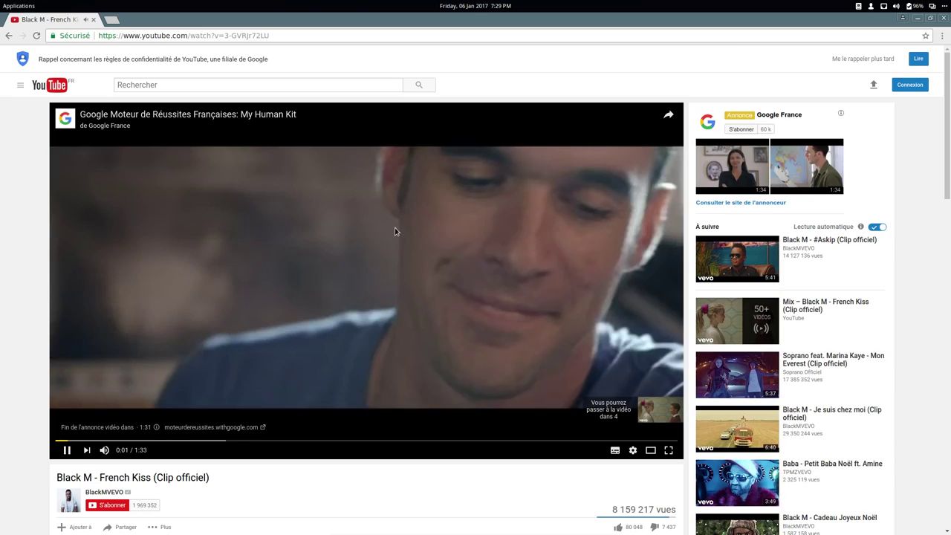
right_click(394, 229)
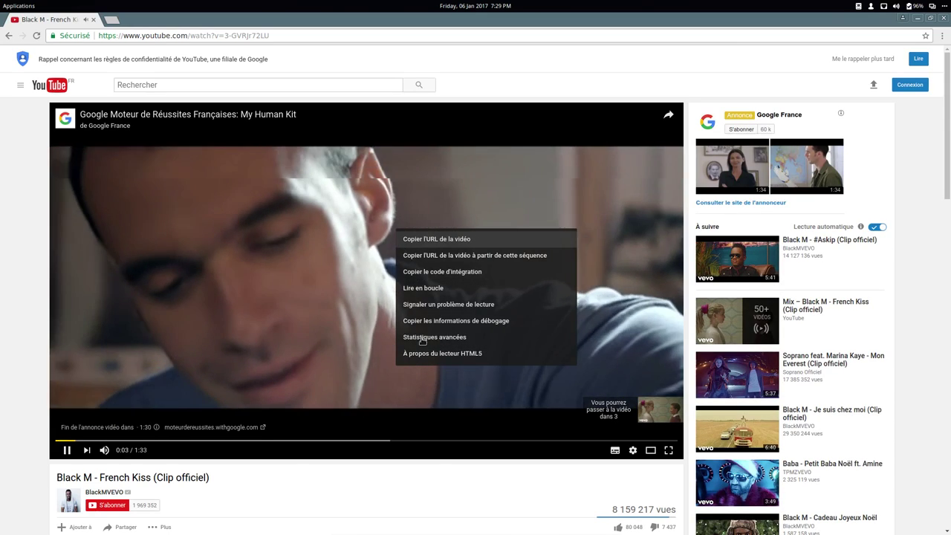
click(425, 352)
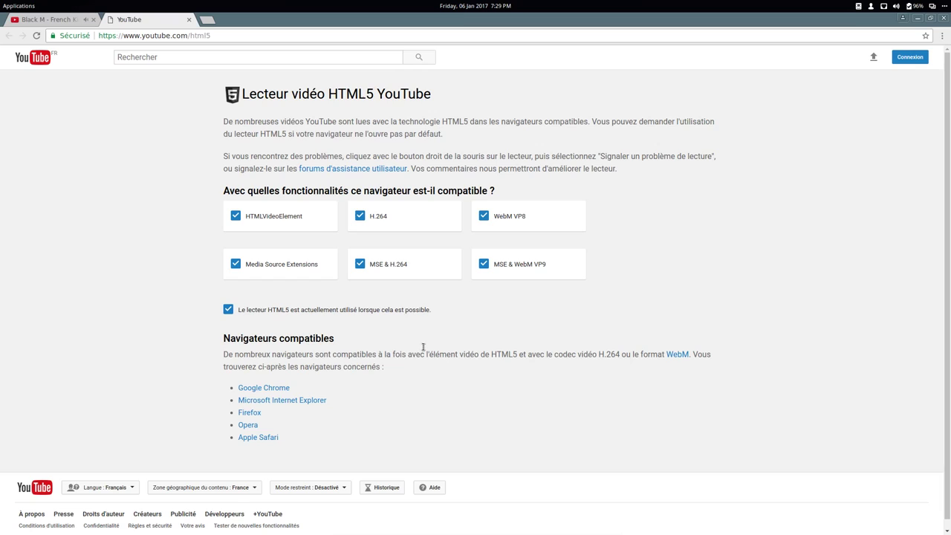
click(189, 20)
click(67, 450)
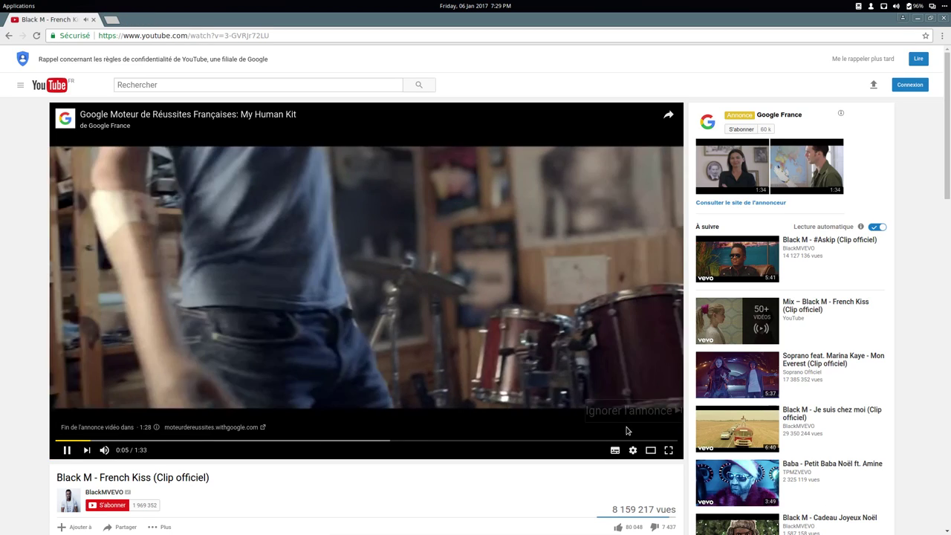
click(626, 417)
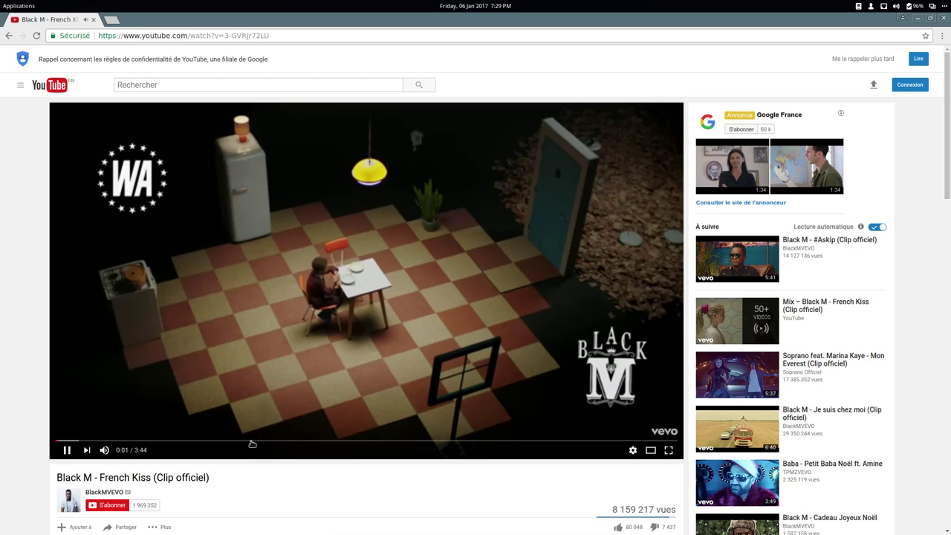
click(252, 441)
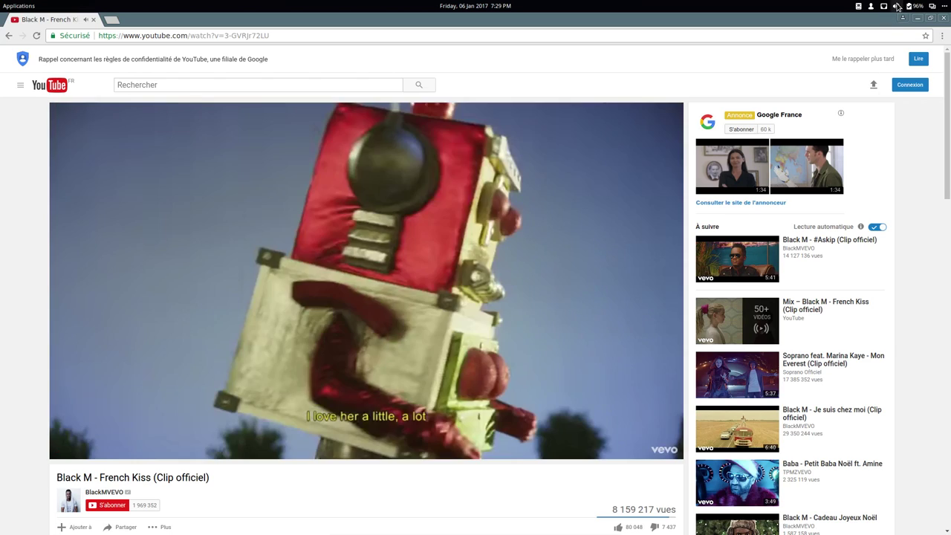
- Check the system volume controls, then select the browser's address bar
click(896, 6)
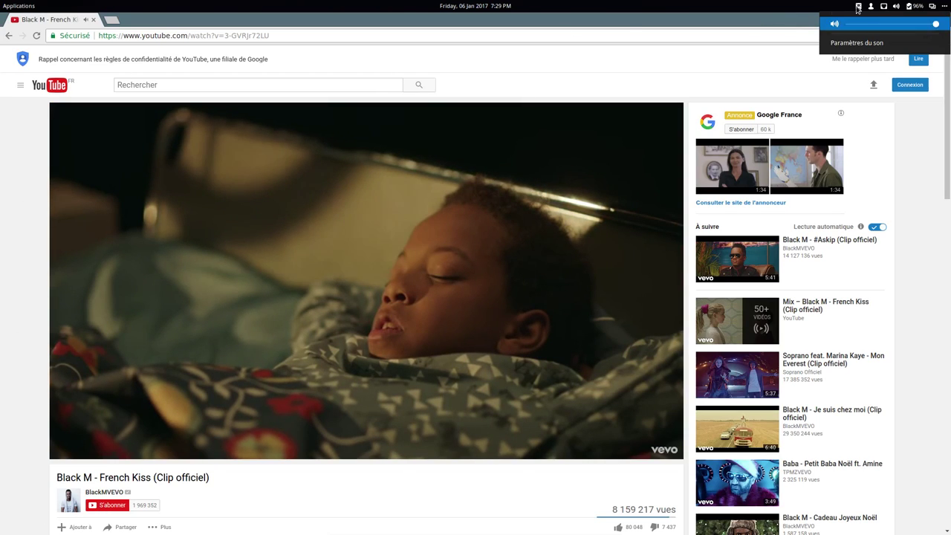
click(211, 41)
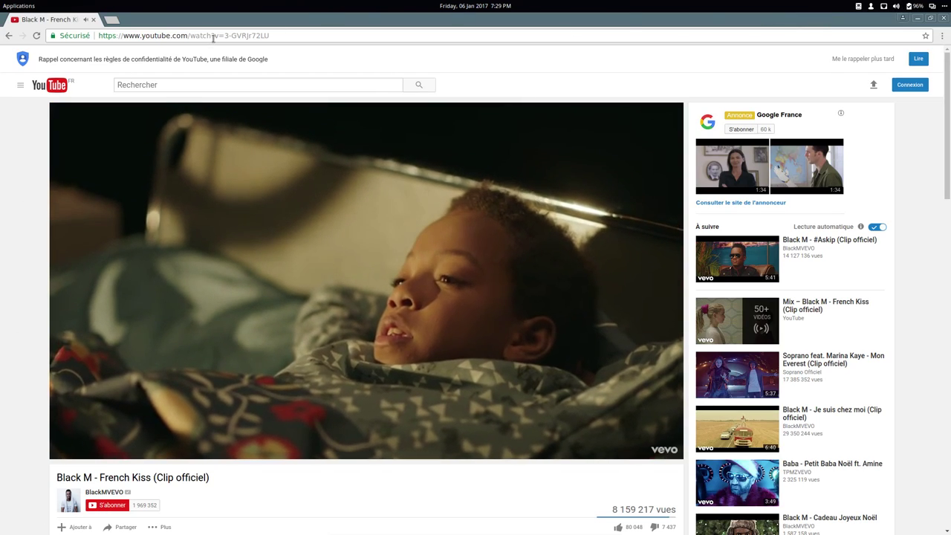
click(212, 37)
- Search for altermusique and download the Lautine album as low-quality MP3
text(altermu)
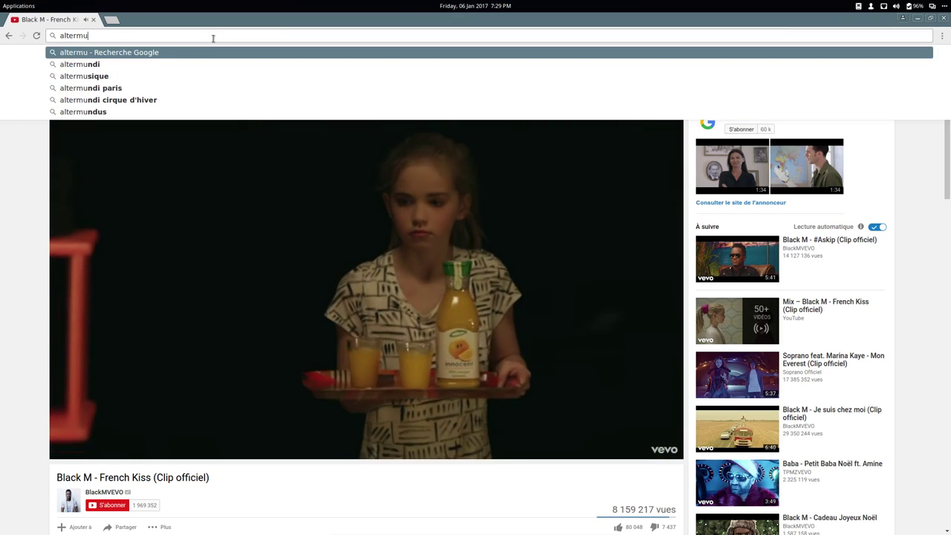
click(120, 78)
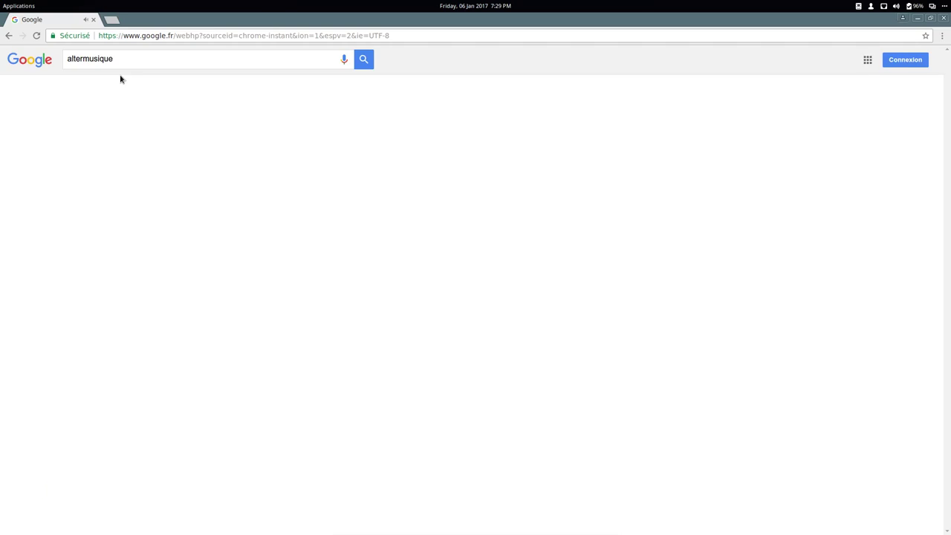
click(97, 222)
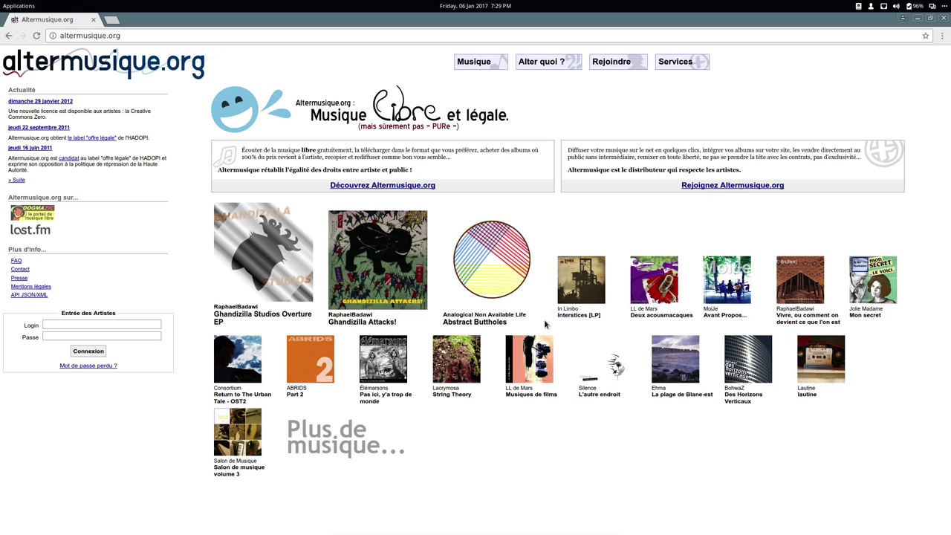
click(821, 383)
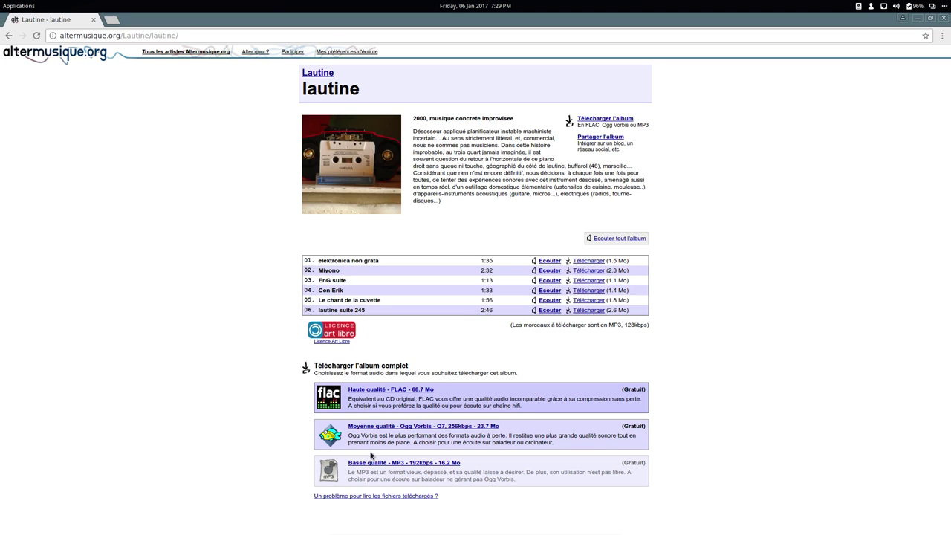
click(370, 465)
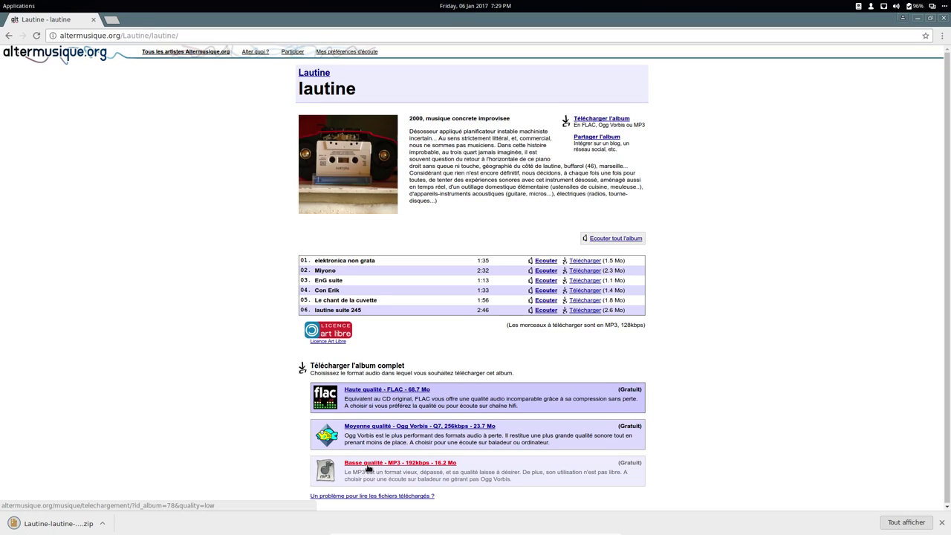
- Open inlimbo1.bandcamp.com, play the album and skip ahead to about 2:24
click(111, 35)
text(inl)
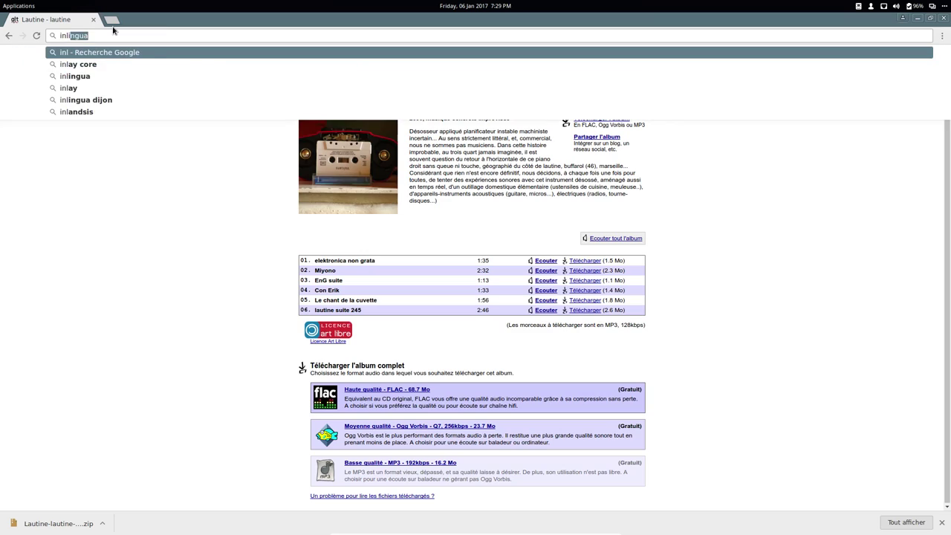
text(imbo1.)
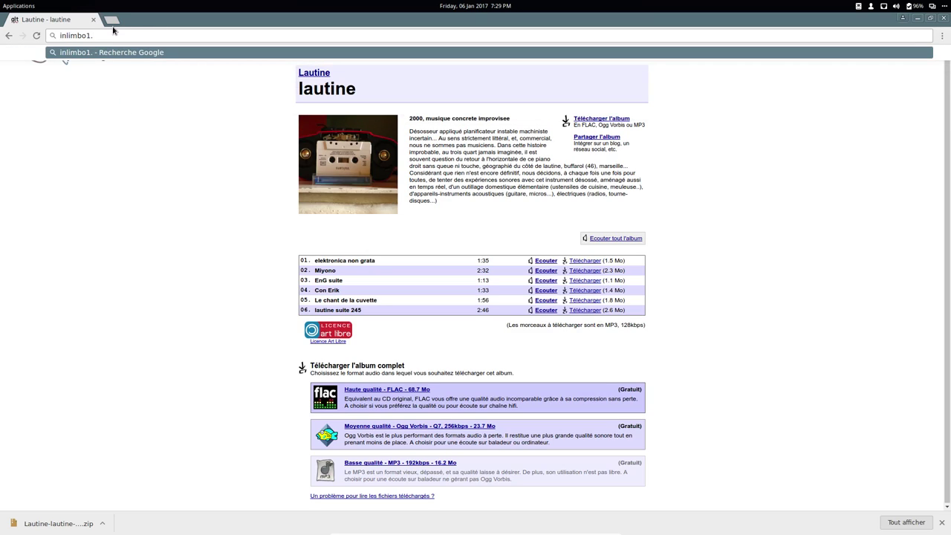
text(bandcamp.co)
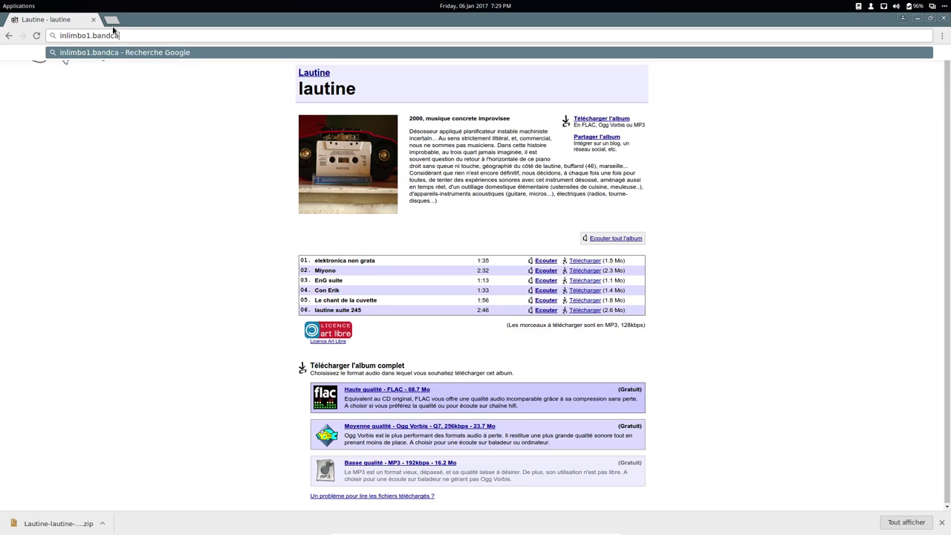
text(m)
key(Return)
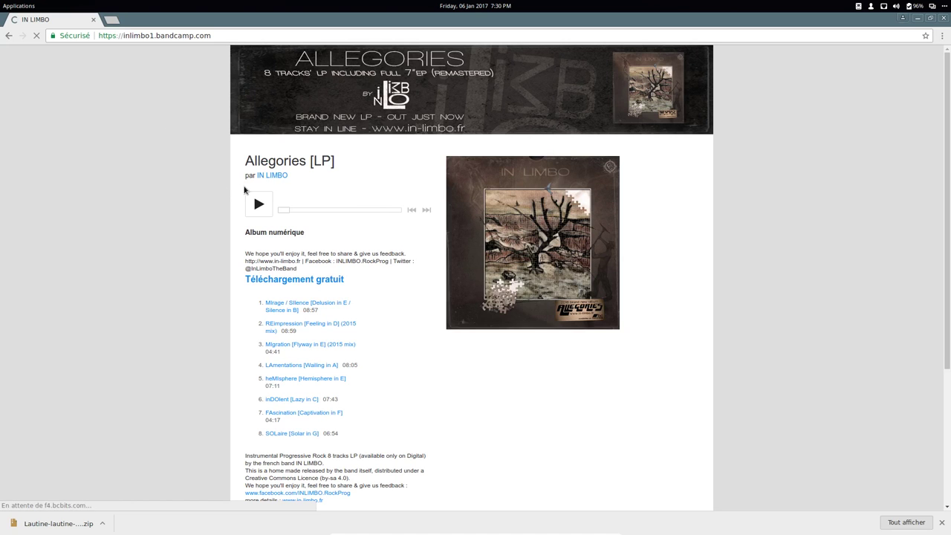
click(258, 206)
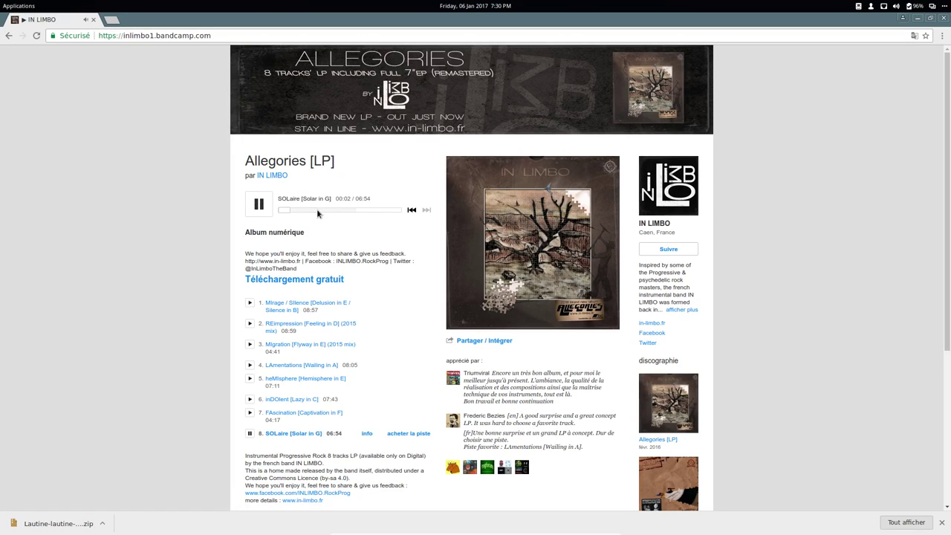
drag(289, 212, 326, 215)
- Close Chrome and open Lautine-lautine-LOW.zip from Téléchargements in PeaZip, moving PeaZip to the right
click(944, 20)
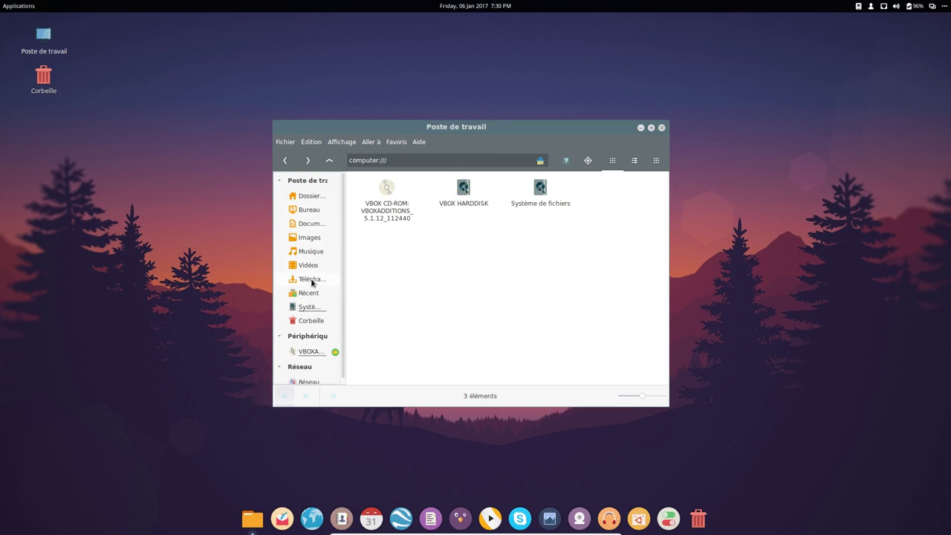
click(312, 280)
right_click(382, 194)
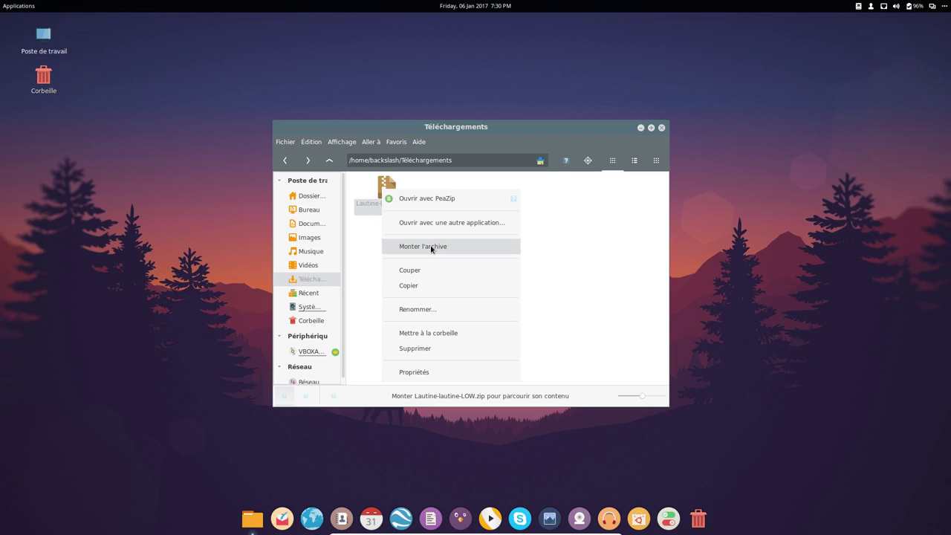
click(438, 198)
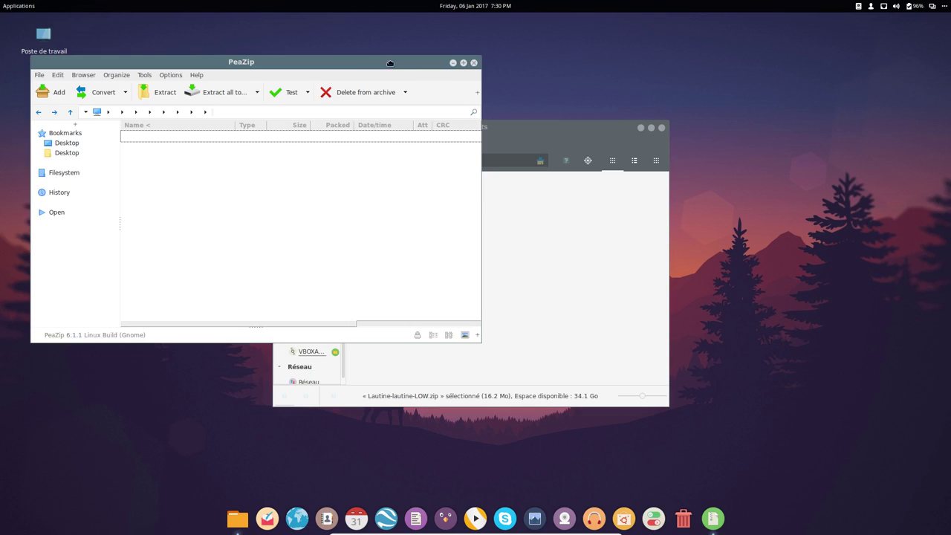
drag(389, 64, 791, 80)
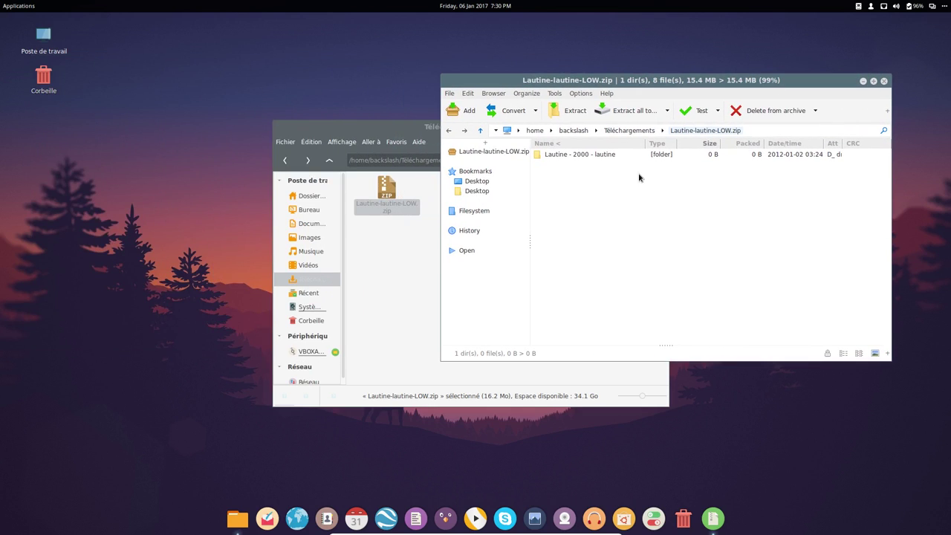
- Extract the Lautine - 2000 - lautine folder into Musique without a password, then close PeaZip
click(565, 155)
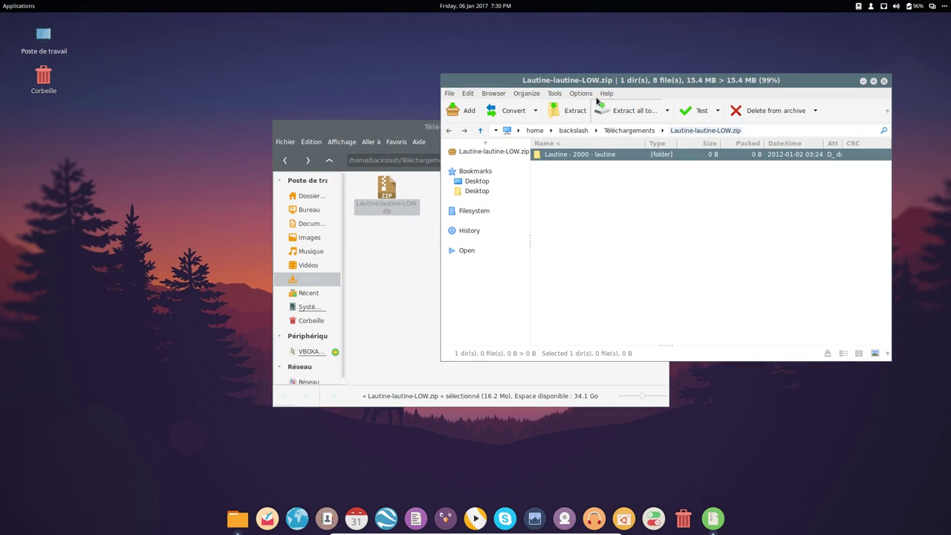
click(567, 111)
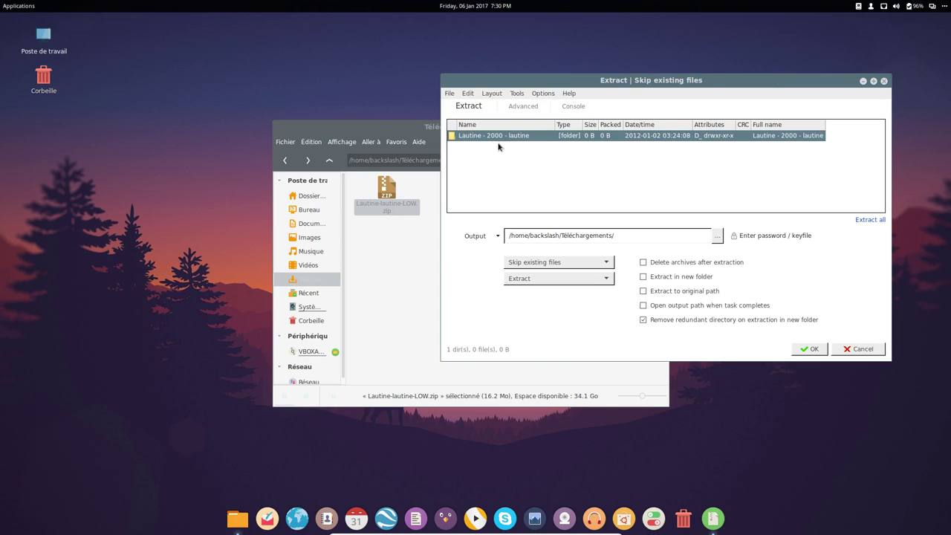
click(725, 240)
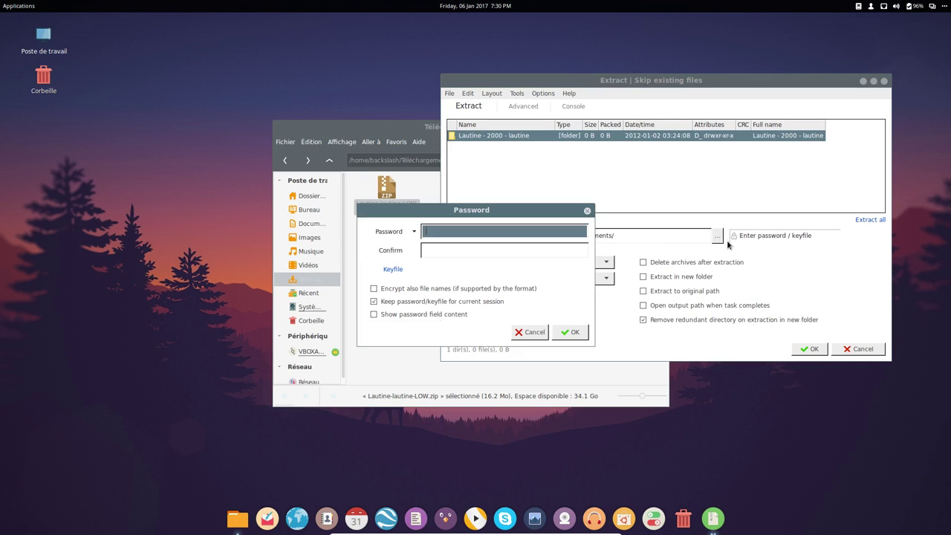
click(521, 333)
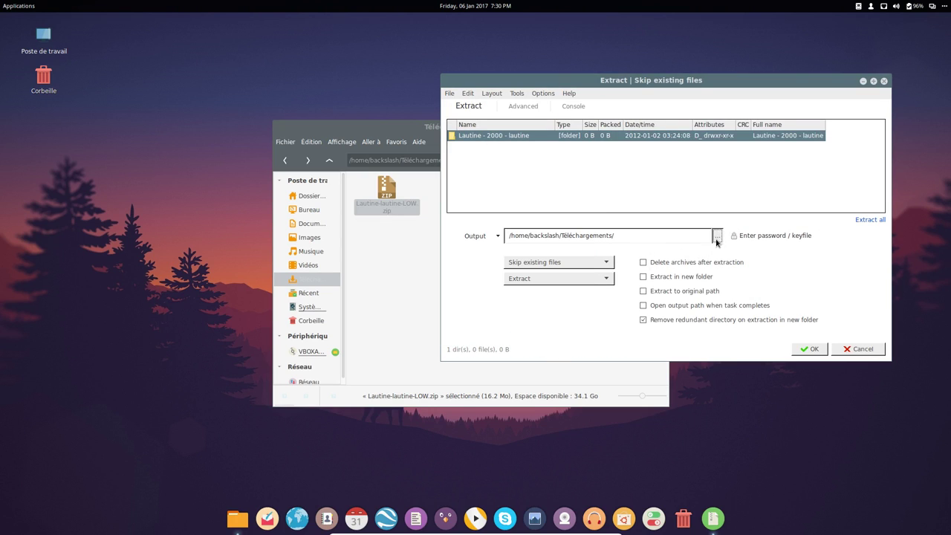
click(717, 237)
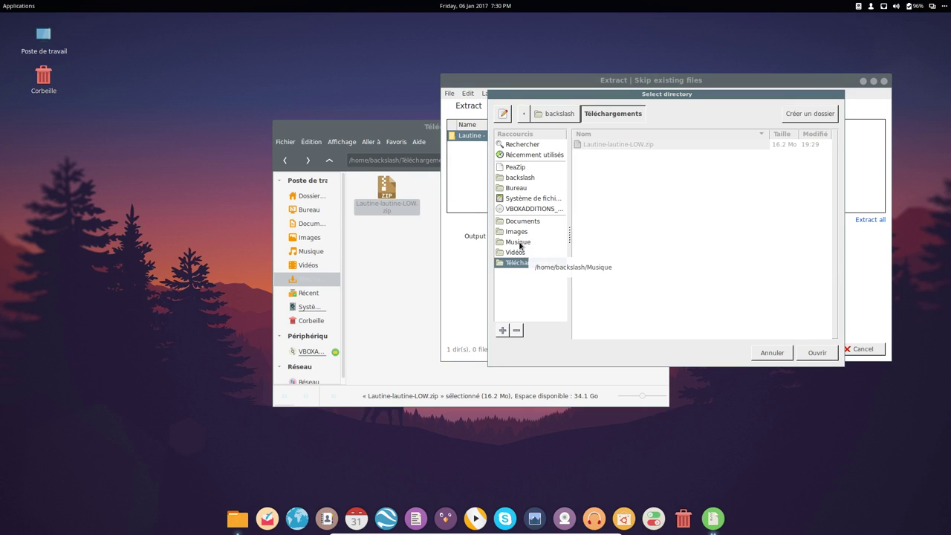
click(518, 242)
click(816, 353)
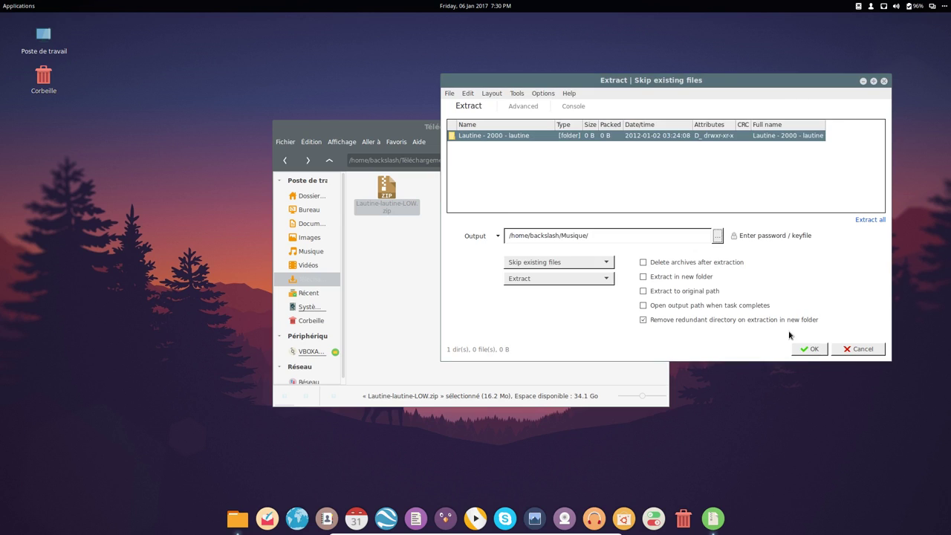
click(813, 349)
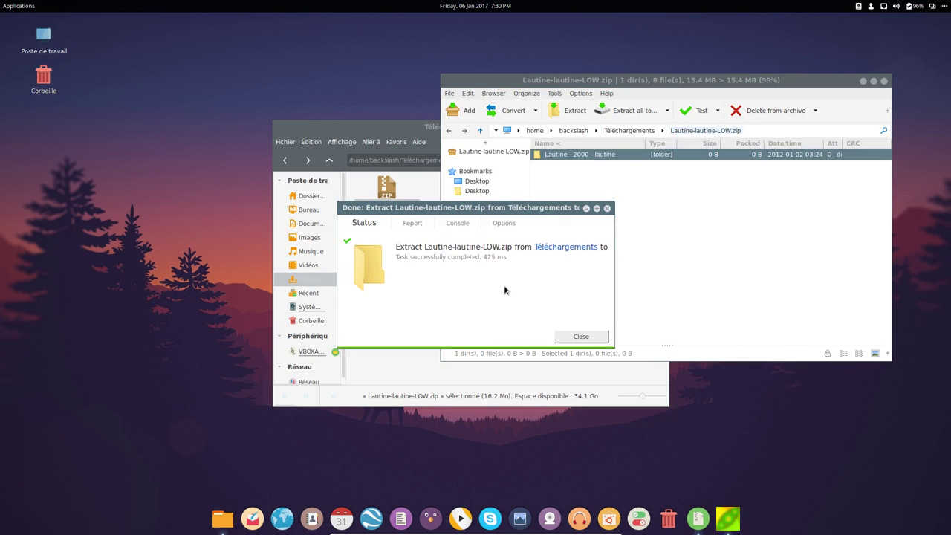
click(885, 81)
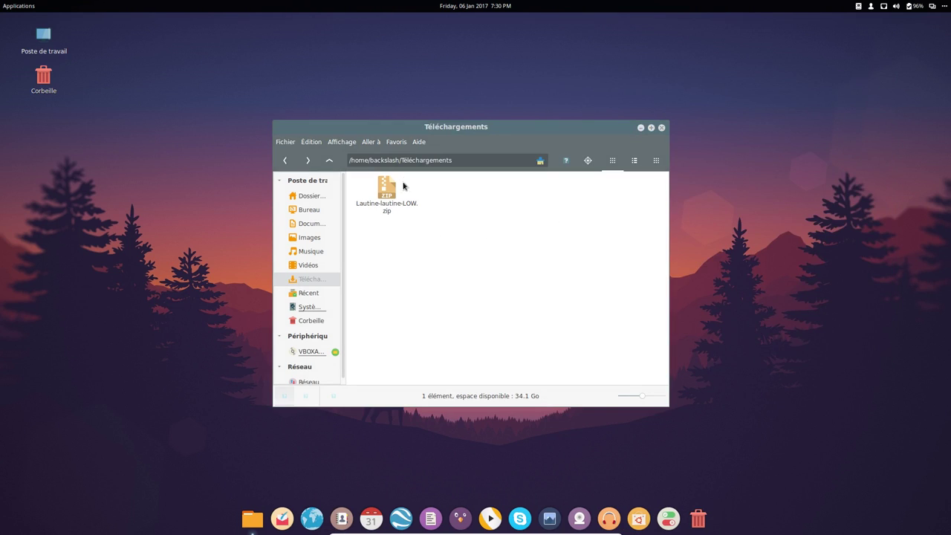
- View Nemo's About box, open Musique showing the extracted Lautine folder, and launch Clementine
click(420, 142)
click(442, 183)
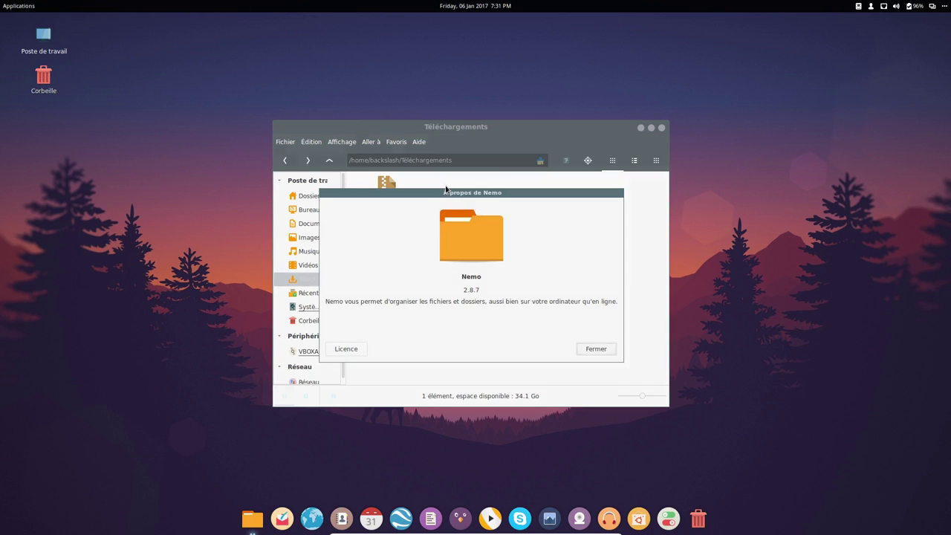
click(599, 349)
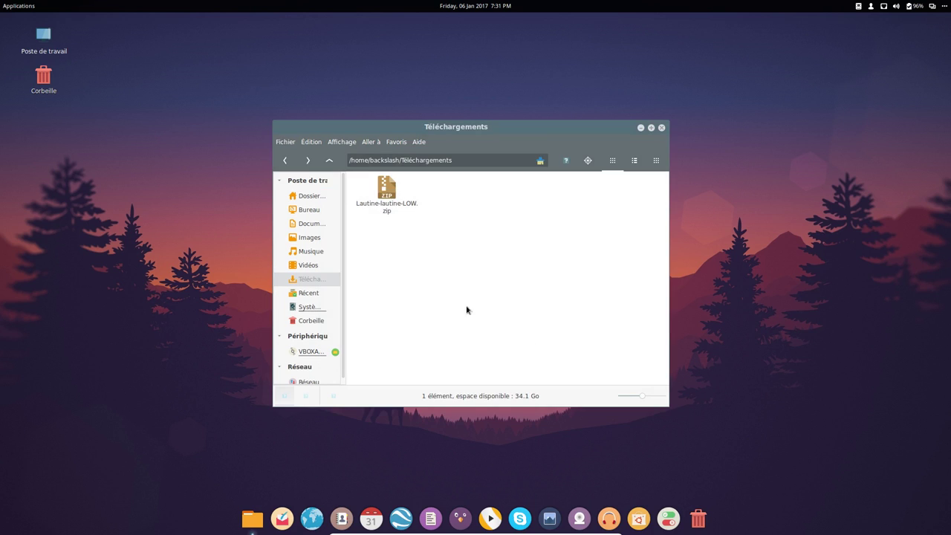
click(311, 251)
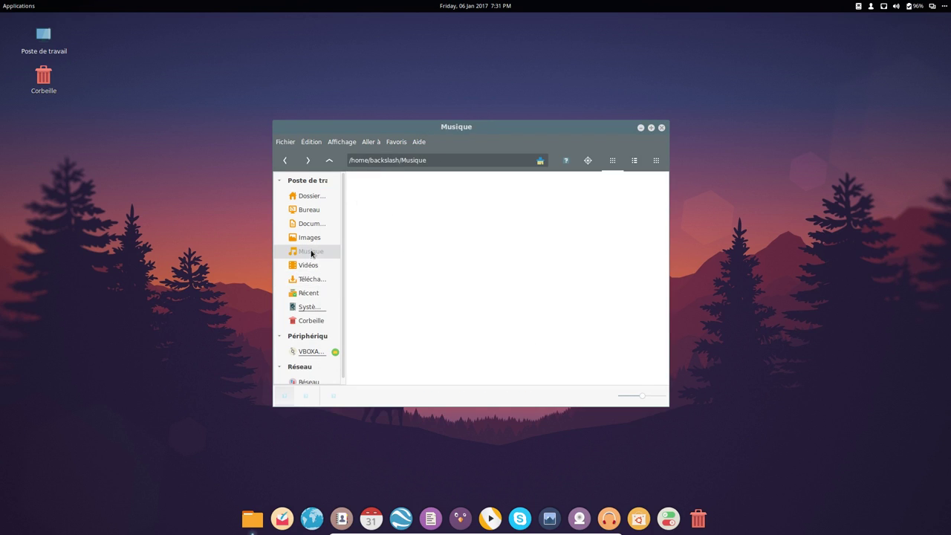
click(606, 522)
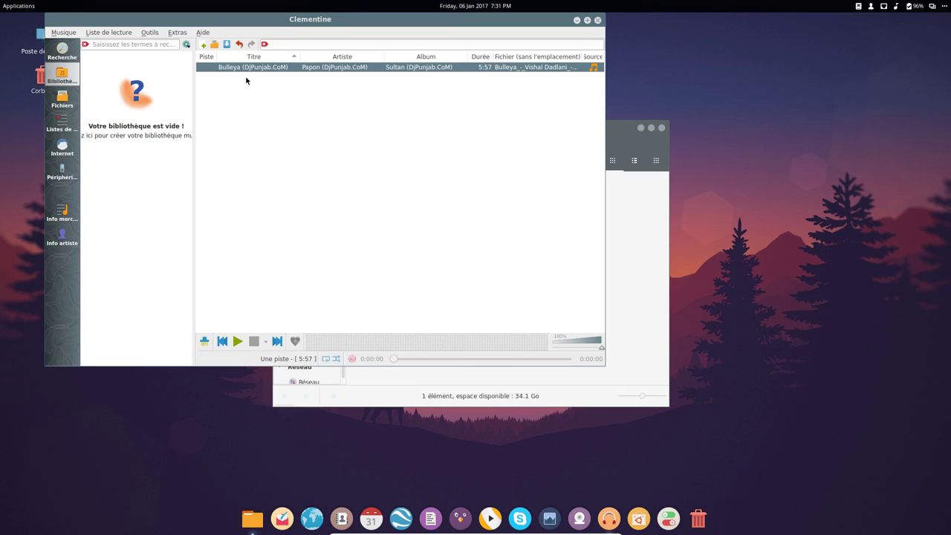
- Clear the playlist and add the Musique folder to Clementine's music library
key(Delete)
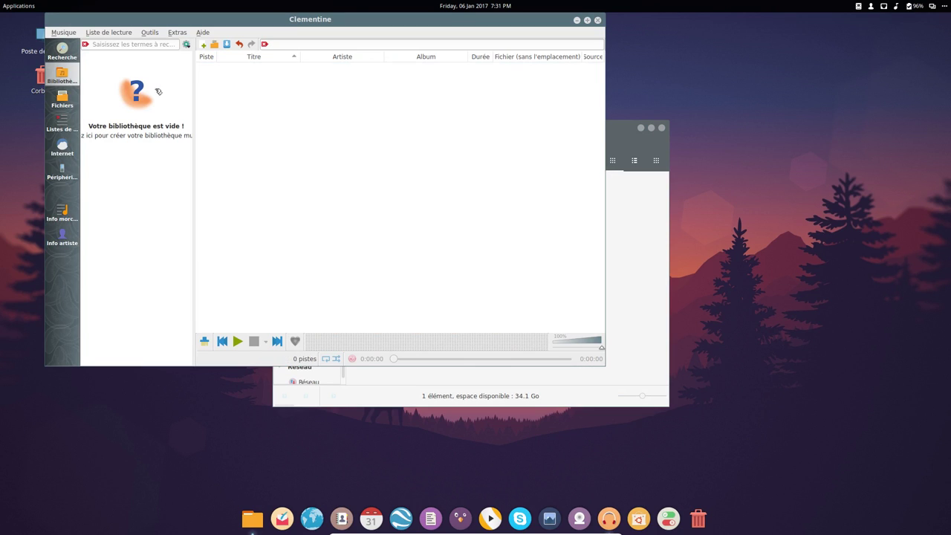
click(149, 32)
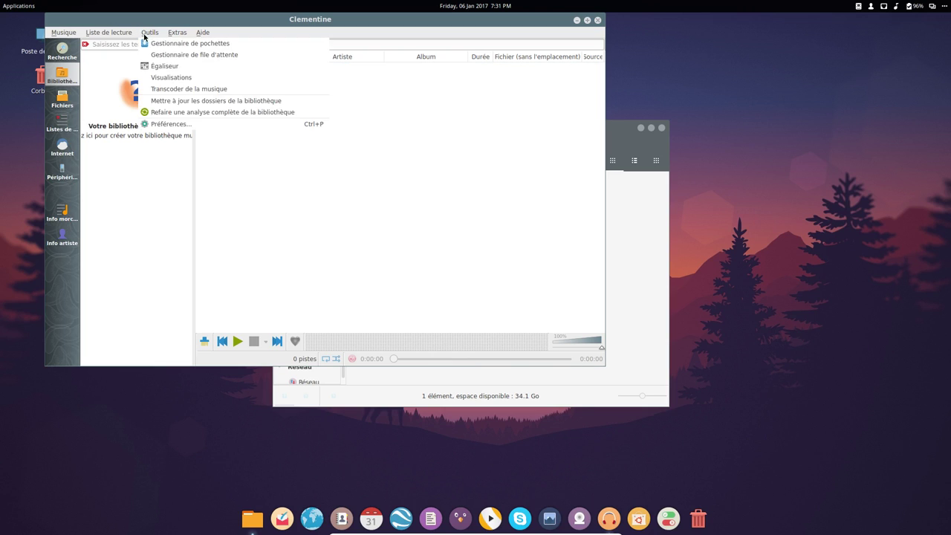
click(205, 127)
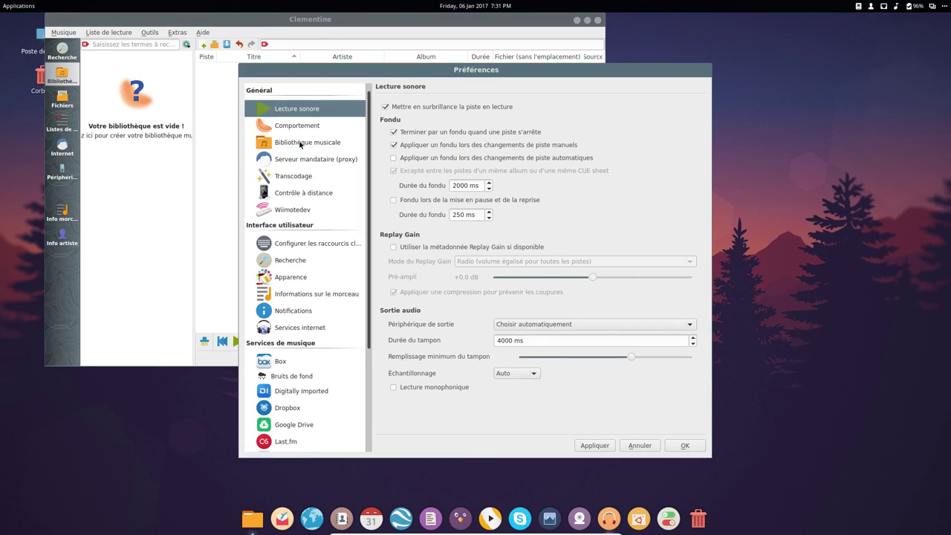
click(306, 142)
click(631, 120)
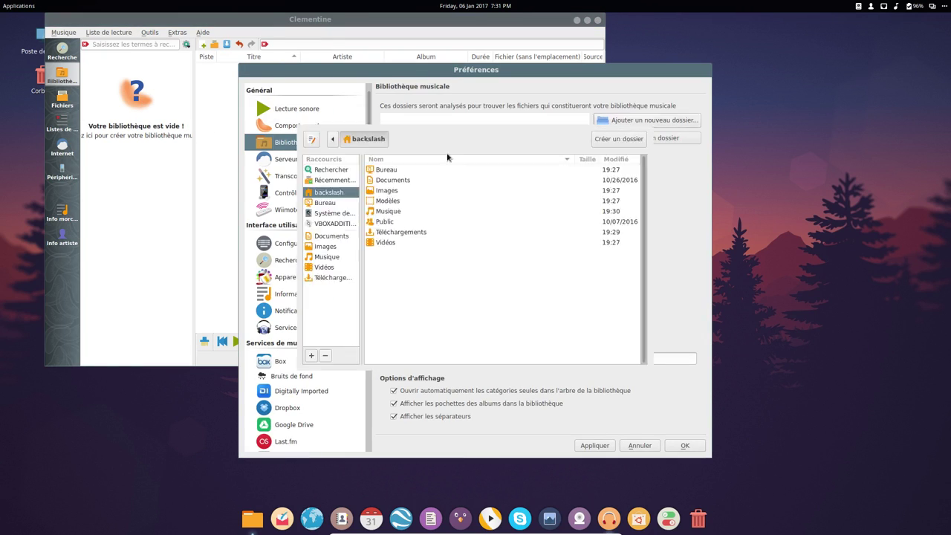
click(388, 212)
click(625, 380)
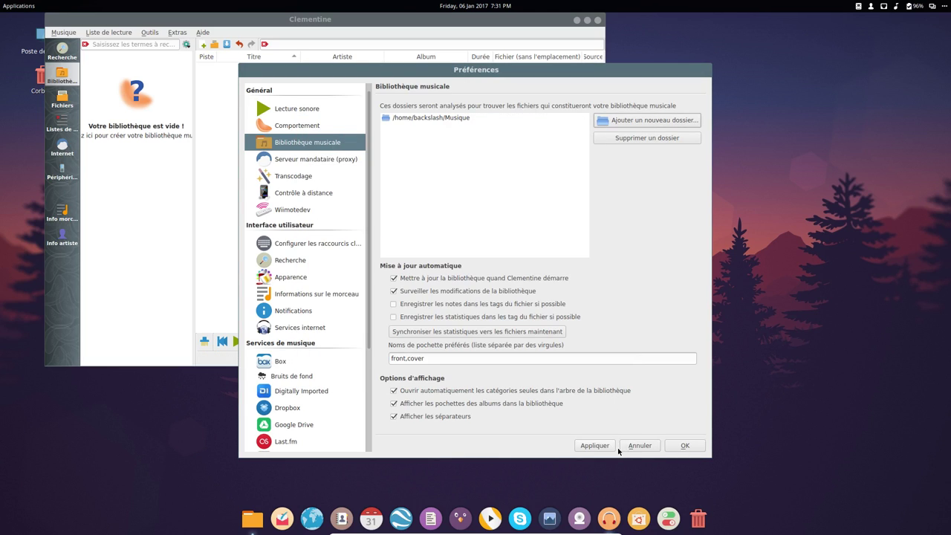
click(684, 446)
- Play the Lautine album from about 0:57 of 'lautine suite 245', then quit Clementine
click(122, 169)
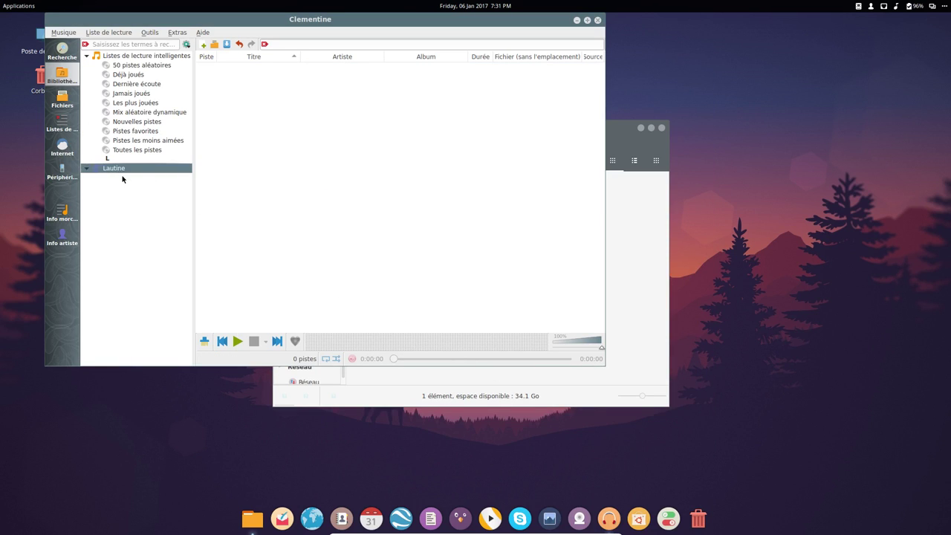
drag(122, 184, 313, 114)
double_click(314, 114)
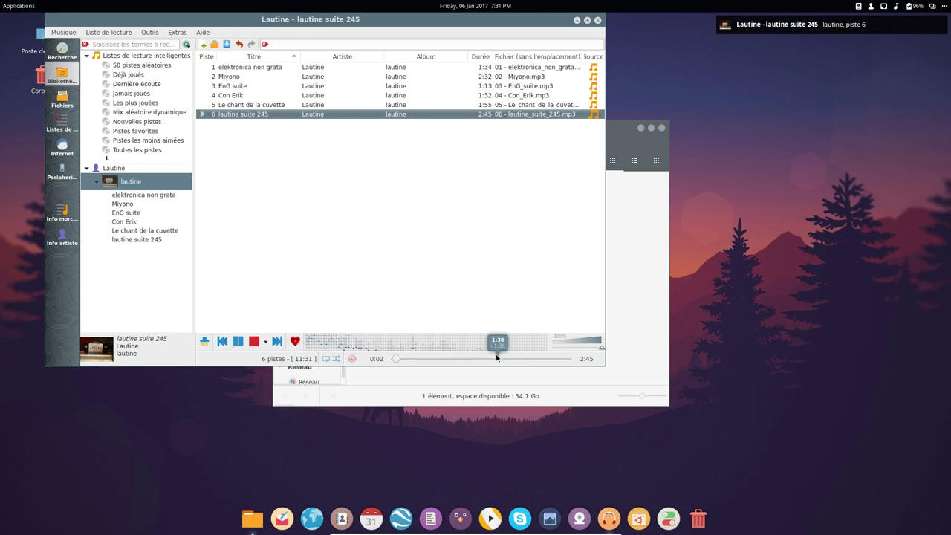
click(457, 357)
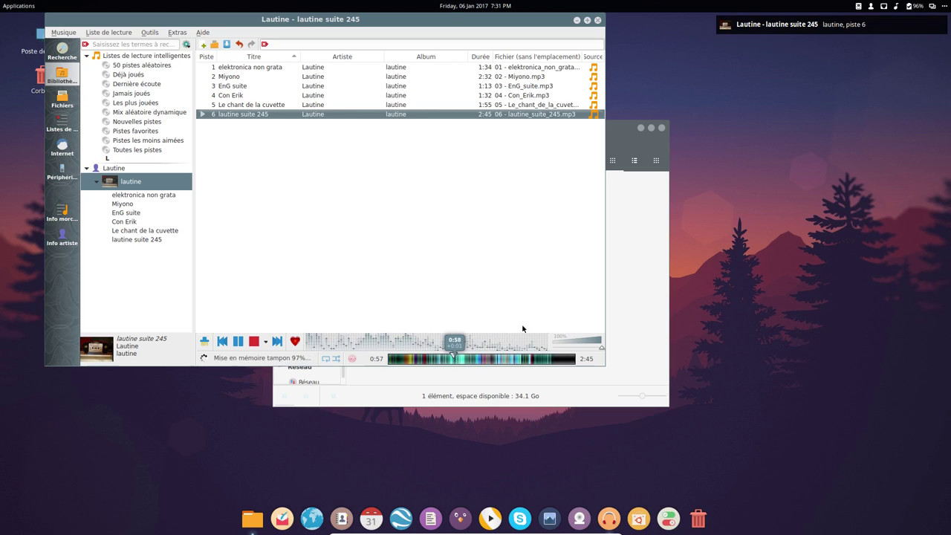
click(63, 32)
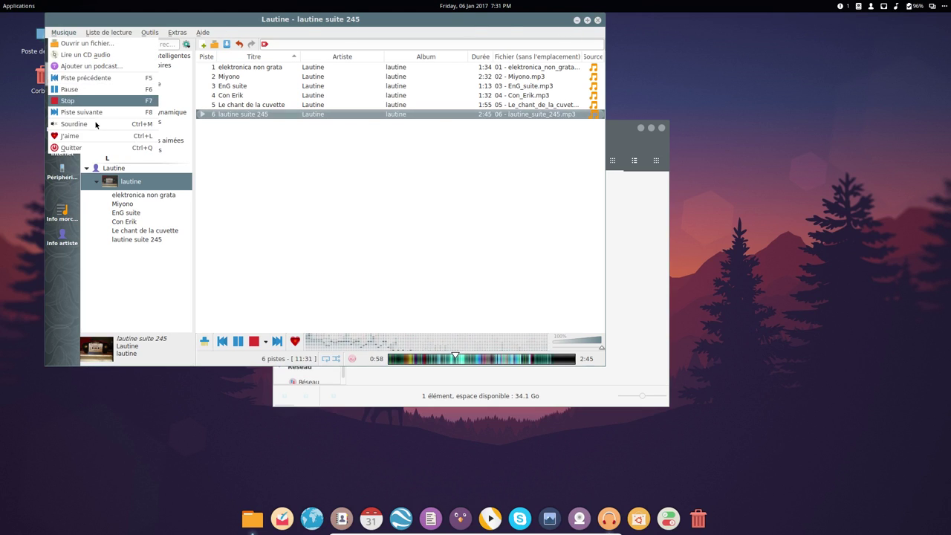
click(78, 148)
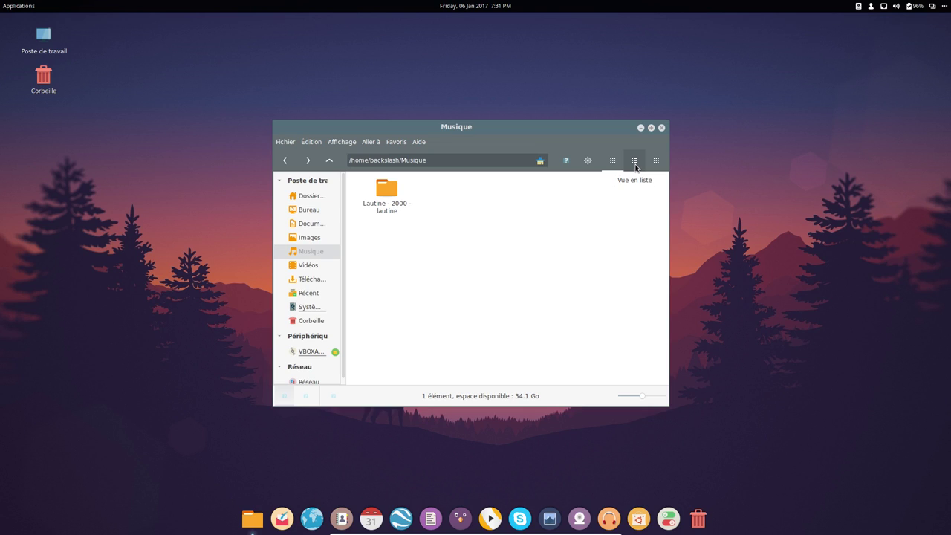
- Close the Musique folder, browse the Administration and Préférences menus, and open Paramètres système
click(662, 130)
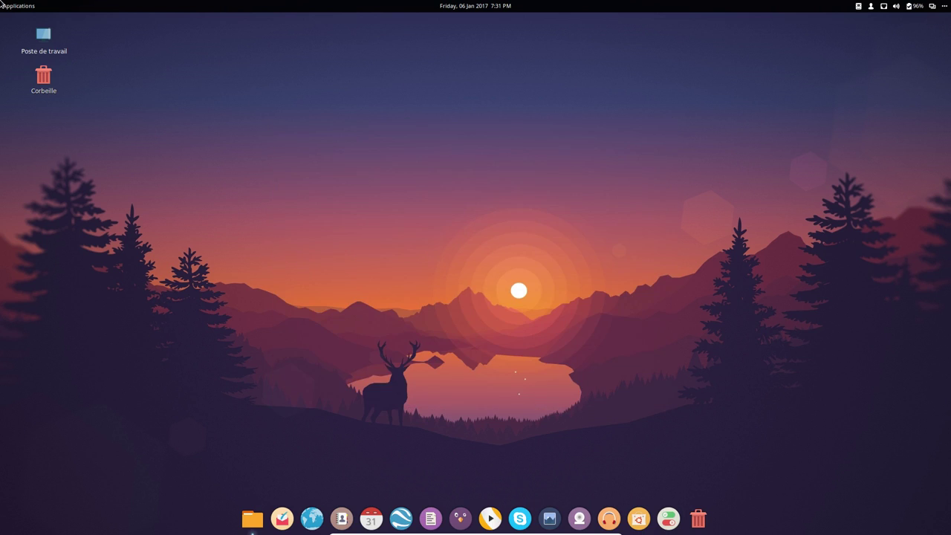
click(19, 6)
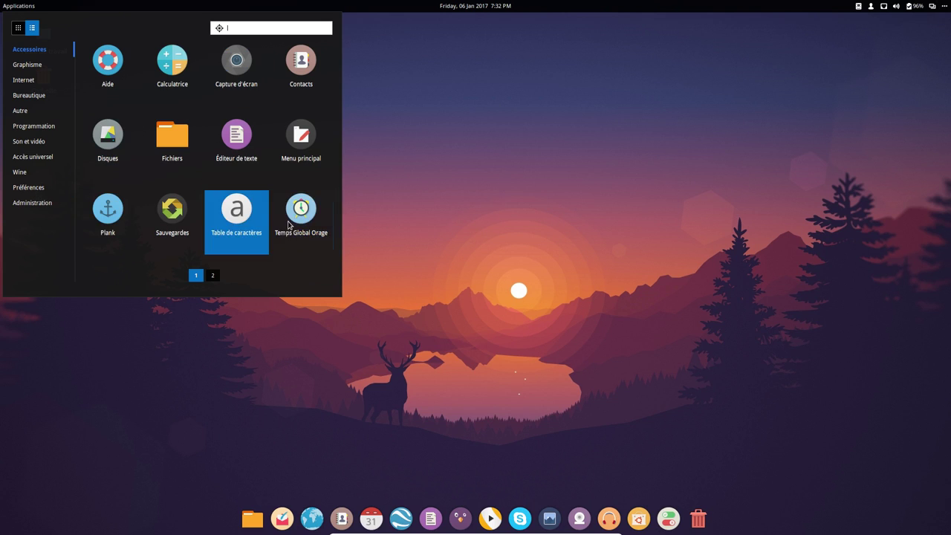
click(32, 202)
click(26, 188)
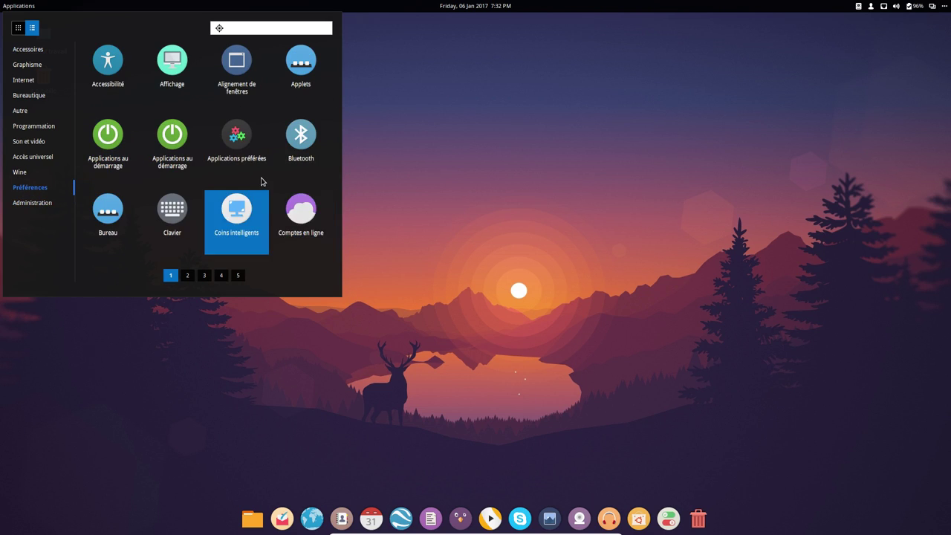
click(669, 520)
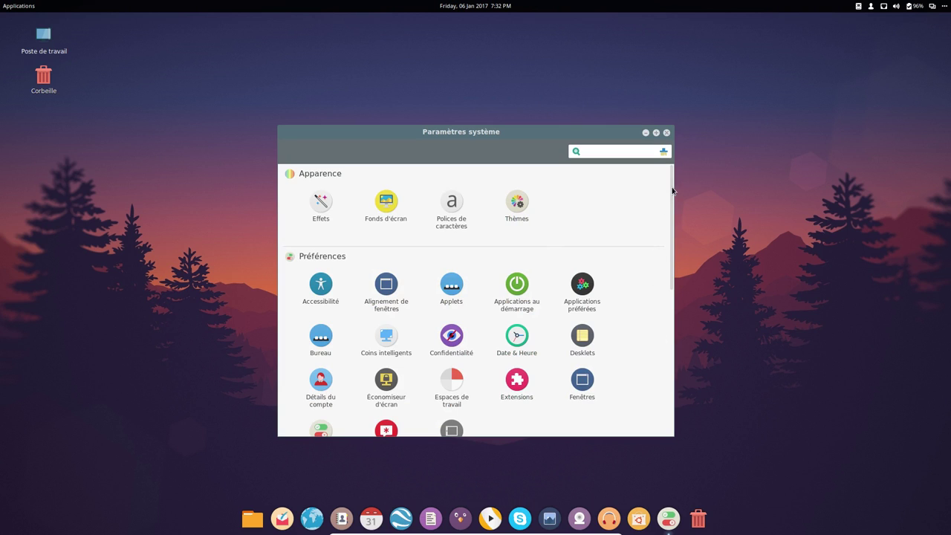
- Review the French Information système page showing Ubuntu 14.04 trusty, then close it
drag(671, 214, 671, 361)
click(394, 272)
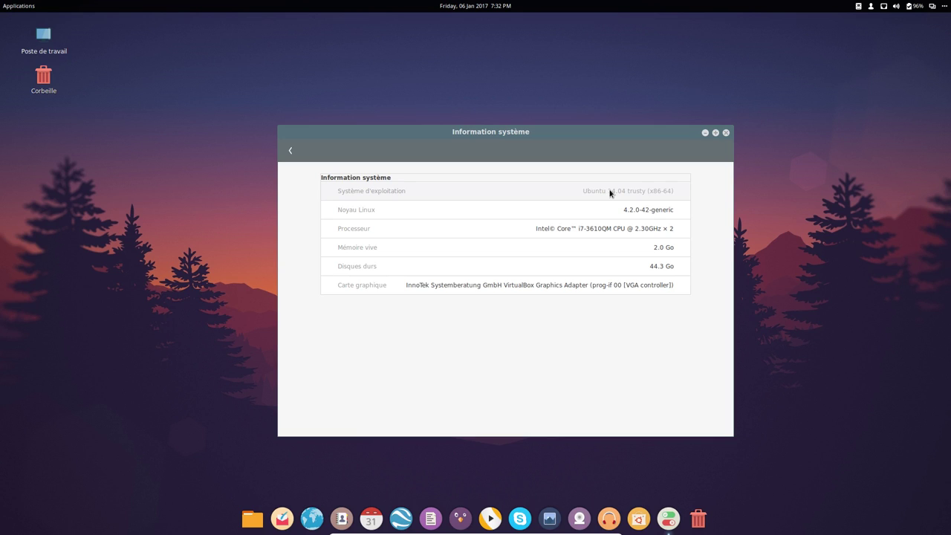
click(726, 133)
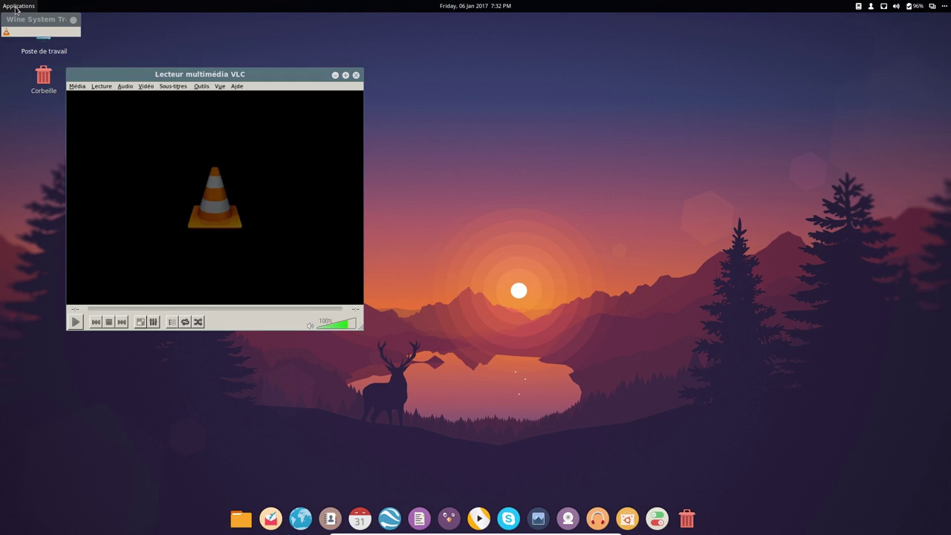
- Quit VLC from its Média menu and bring up the applications launcher
click(81, 88)
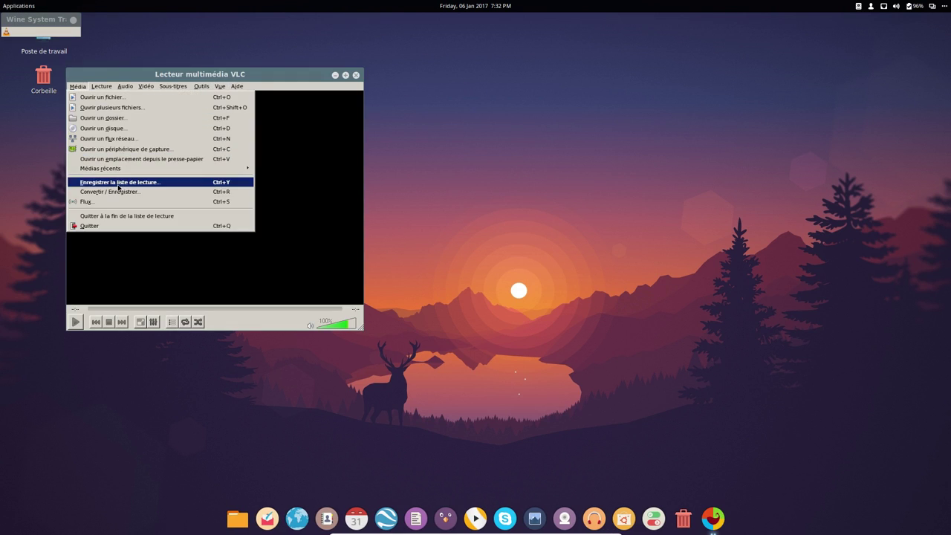
click(100, 226)
click(8, 6)
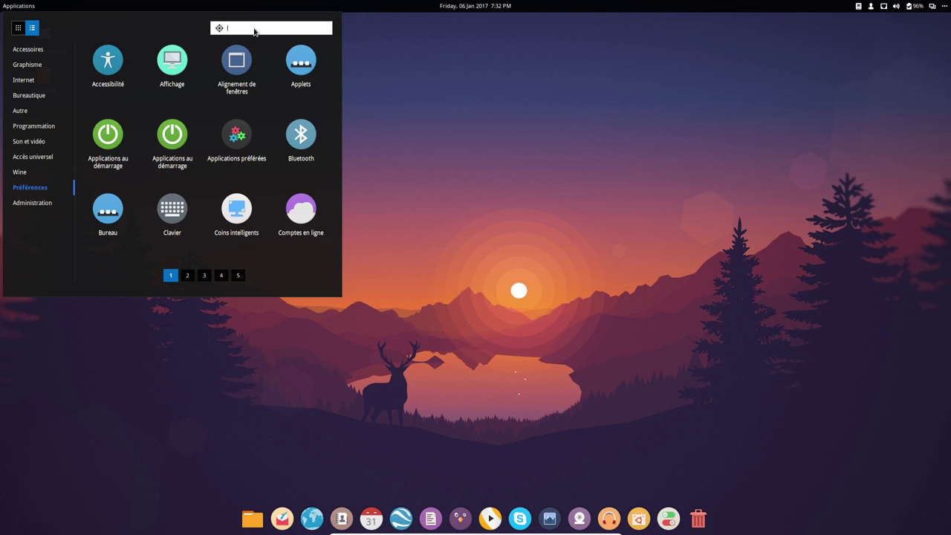
- Launch Synaptic Package Manager from the launcher search and authenticate with the password
text(sst)
key(BackSpace)
key(BackSpace)
key(BackSpace)
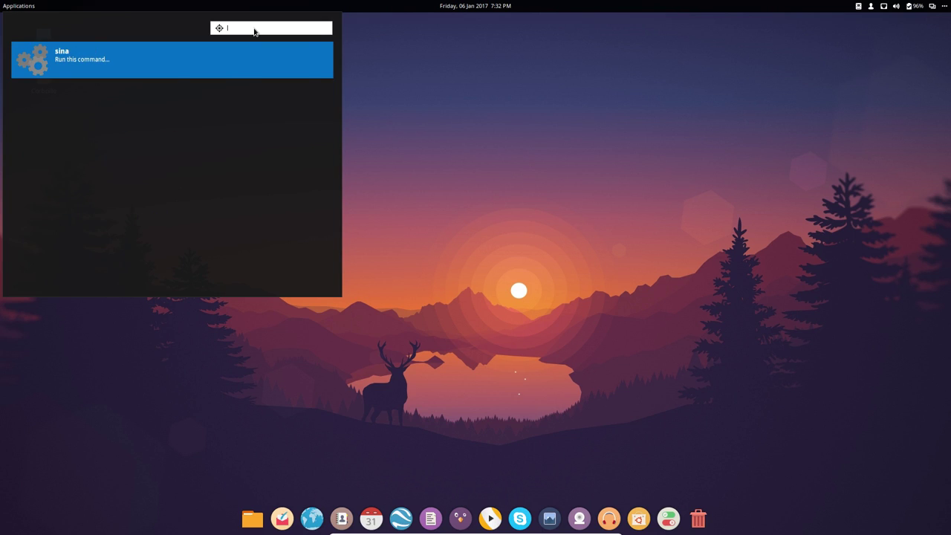
text(syn)
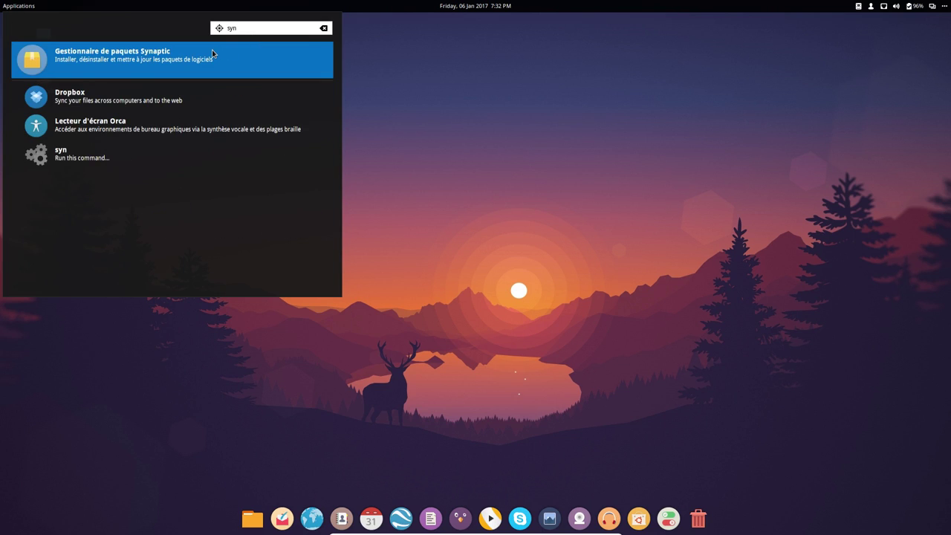
click(212, 53)
text(********)
key(Return)
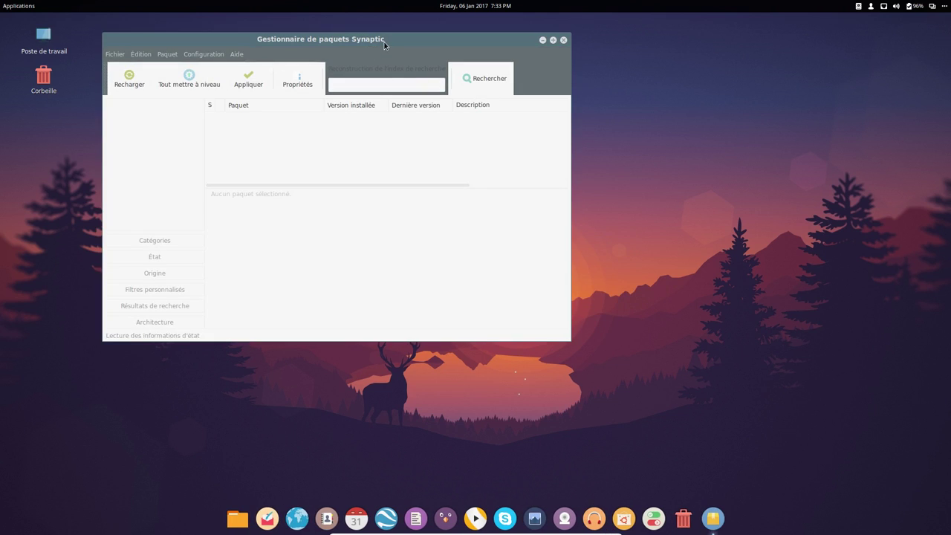
- Search Synaptic for vlc, browse the 48 matching packages, and close it
drag(384, 45, 550, 72)
text(vlc)
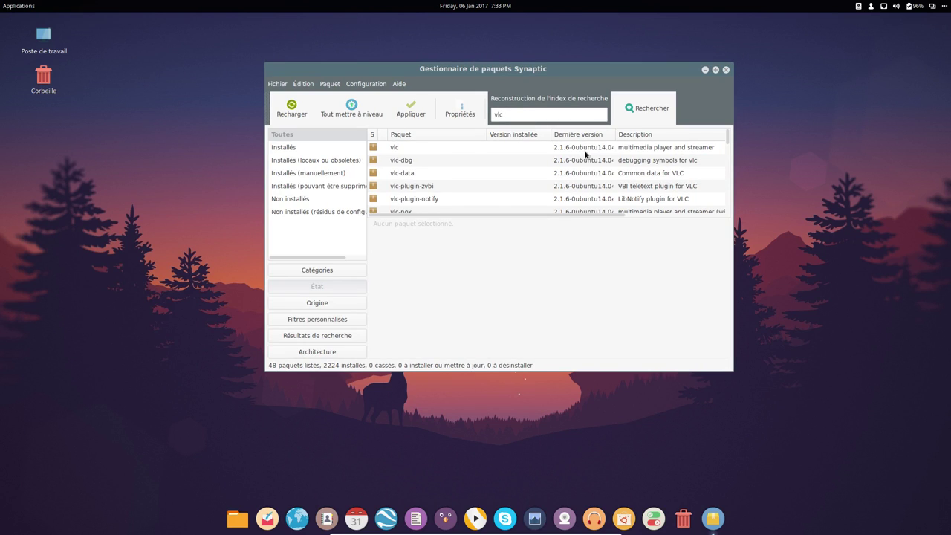
scroll(611, 188, down, 5)
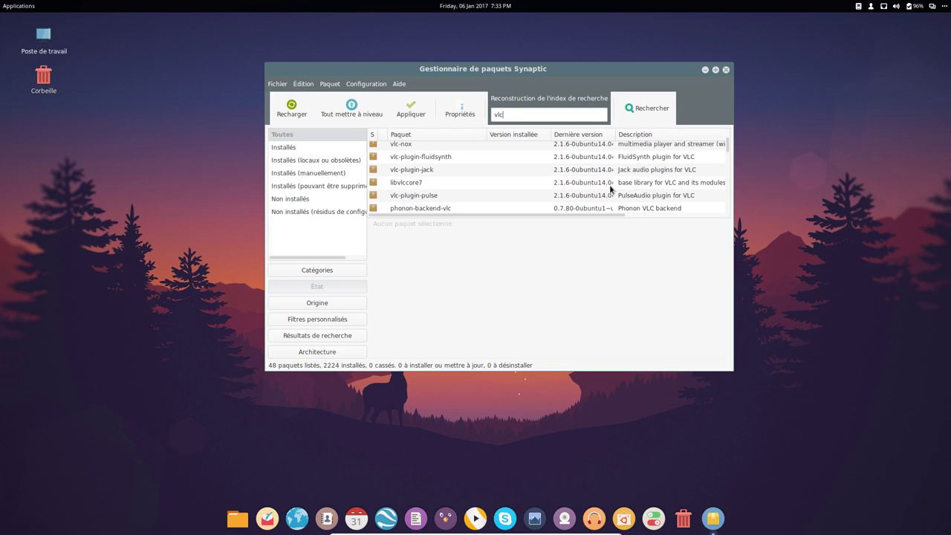
scroll(609, 191, down, 5)
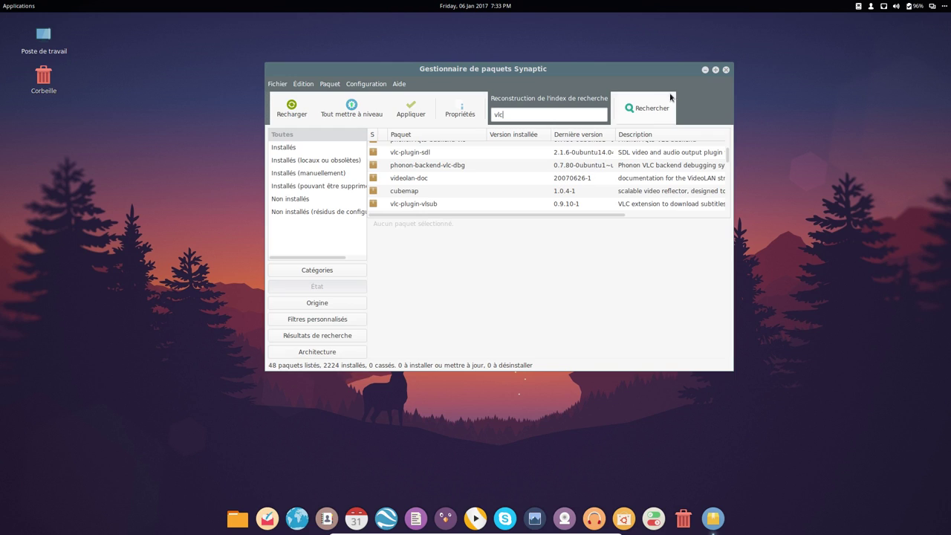
drag(691, 69, 677, 65)
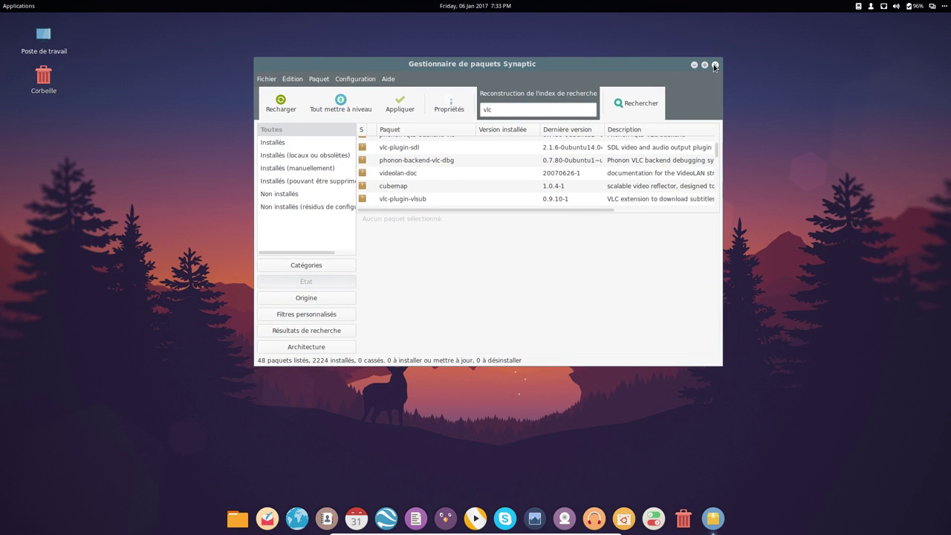
click(715, 66)
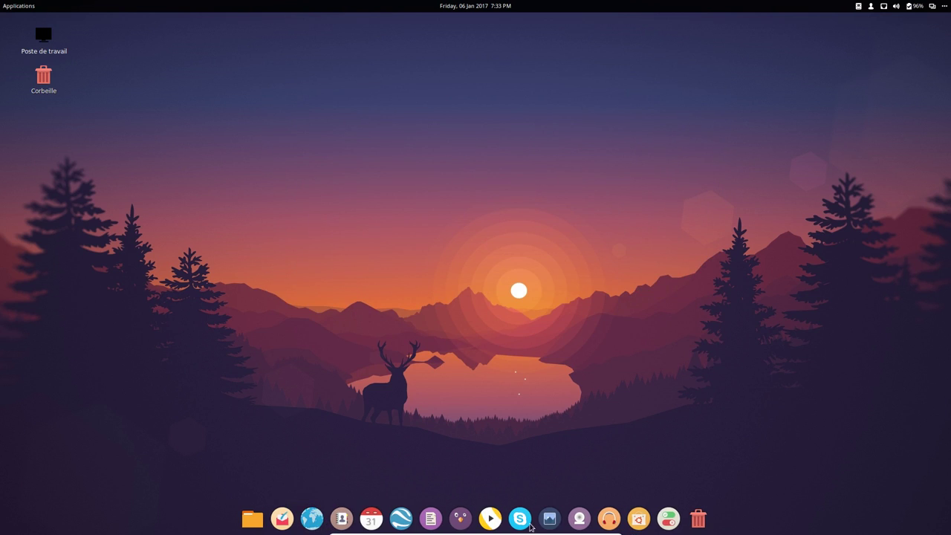
- Launch Logithèque Ubuntu and choose Édition > Sources de logiciels…
click(17, 6)
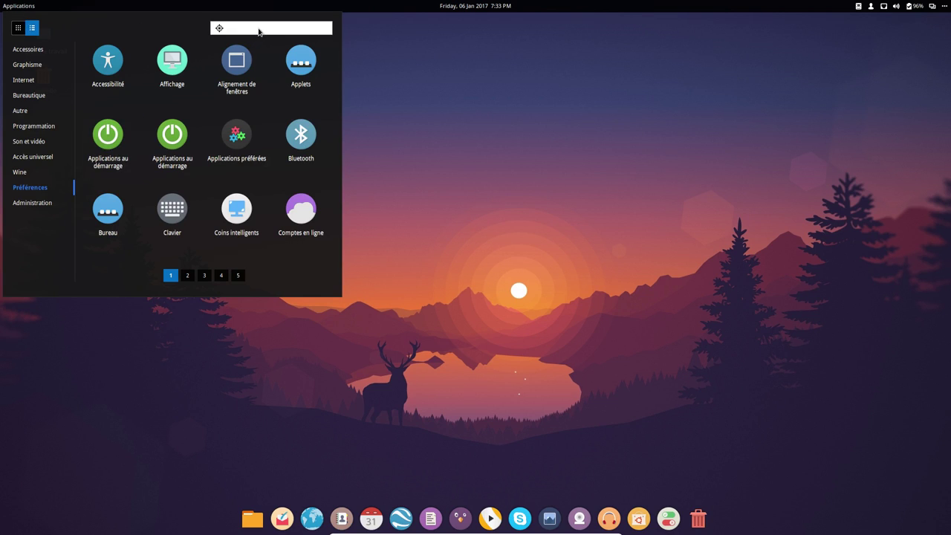
click(636, 520)
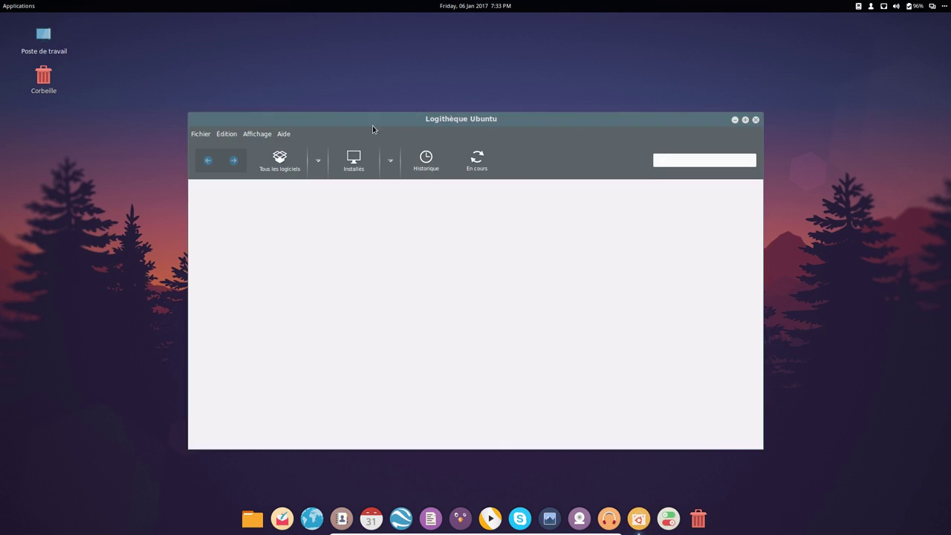
click(220, 135)
click(221, 135)
click(220, 135)
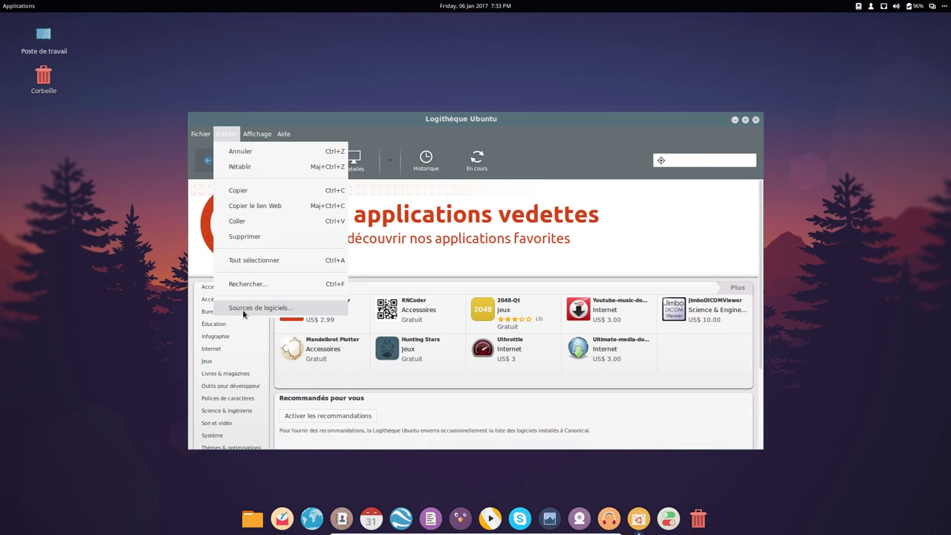
click(245, 308)
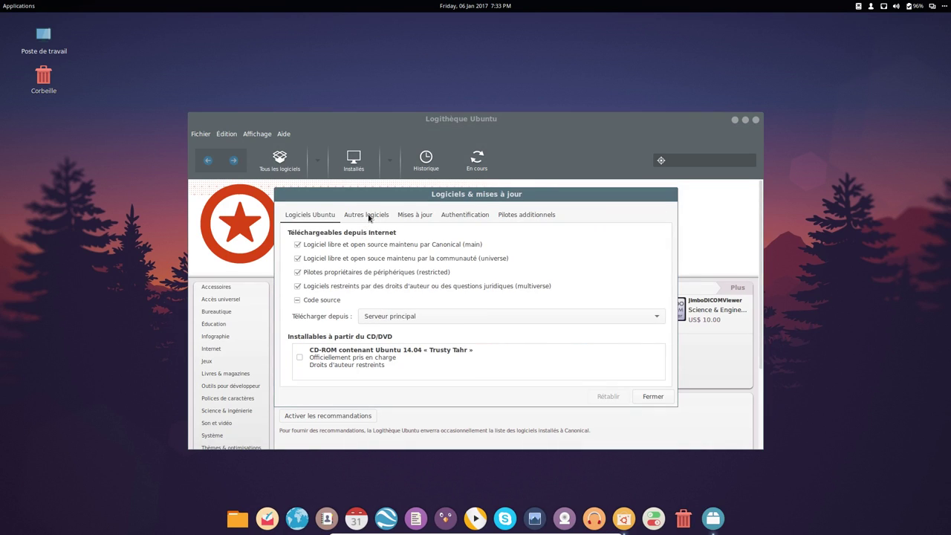
- Show the Autres logiciels tab and enlarge the sources dialog to list more PPAs
click(369, 215)
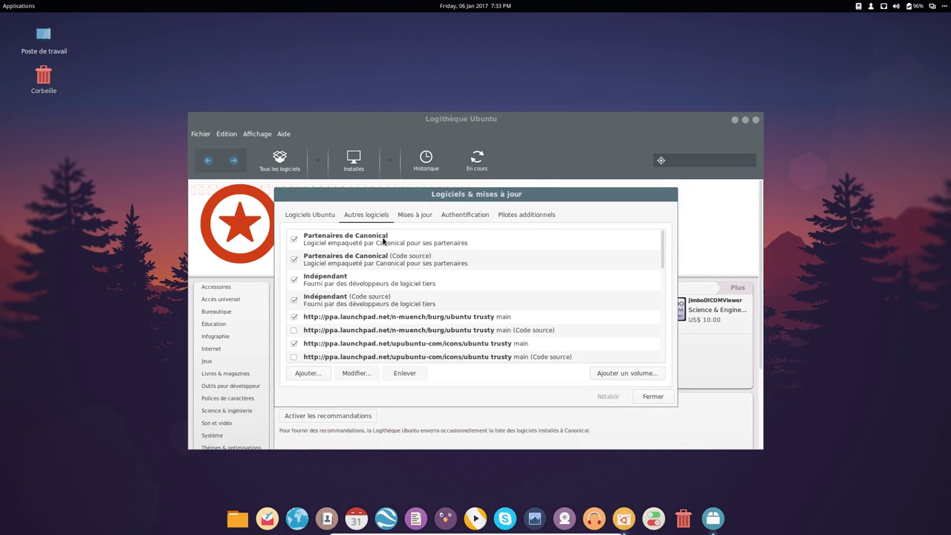
click(469, 319)
scroll(516, 323, down, 3)
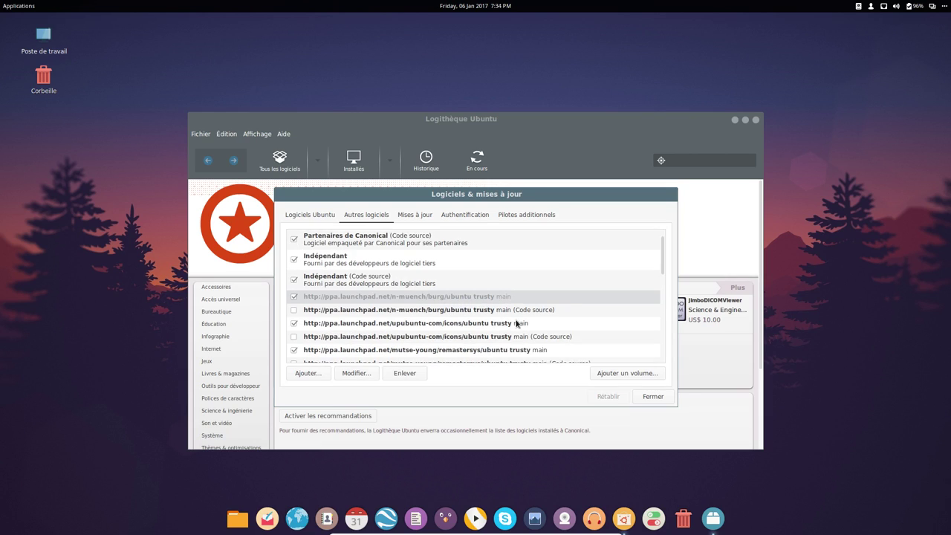
drag(550, 192, 567, 34)
drag(510, 247, 505, 488)
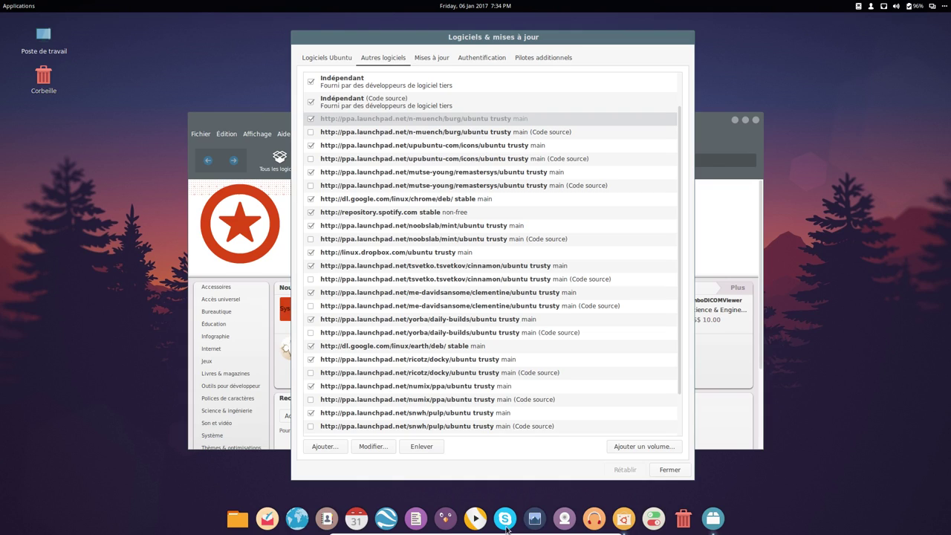
- Tick the Google Chrome, remastersys, Spotify, noobslab/mint, tsvetko/cinnamon, clementine and yorba main sources
click(413, 199)
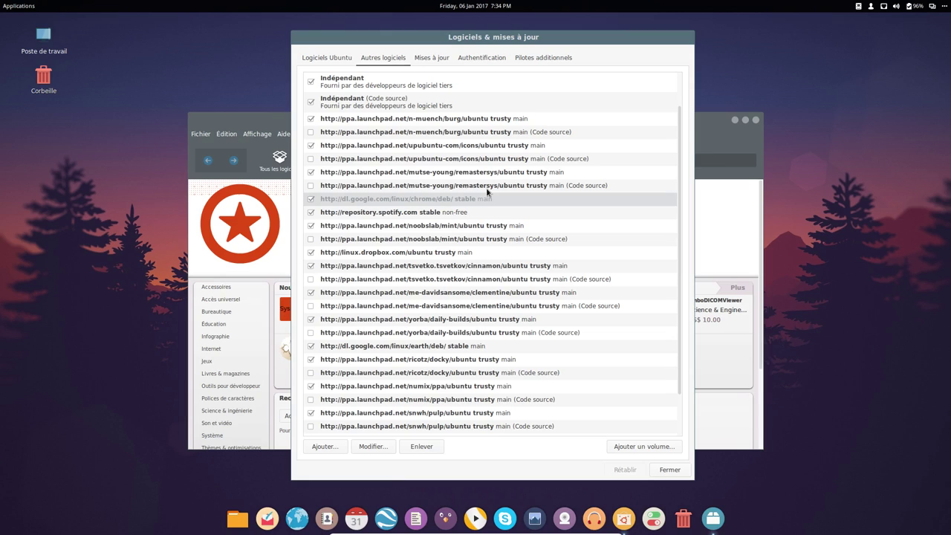
click(473, 176)
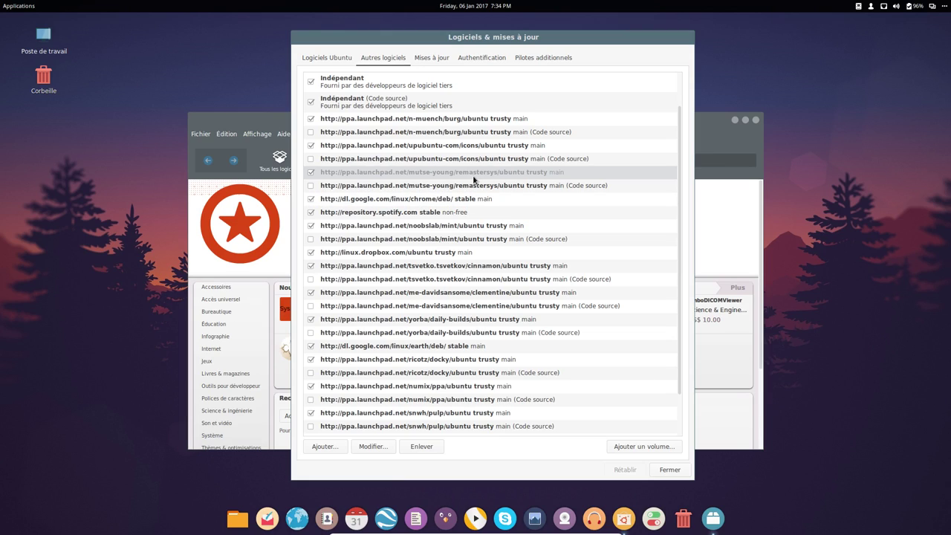
click(439, 213)
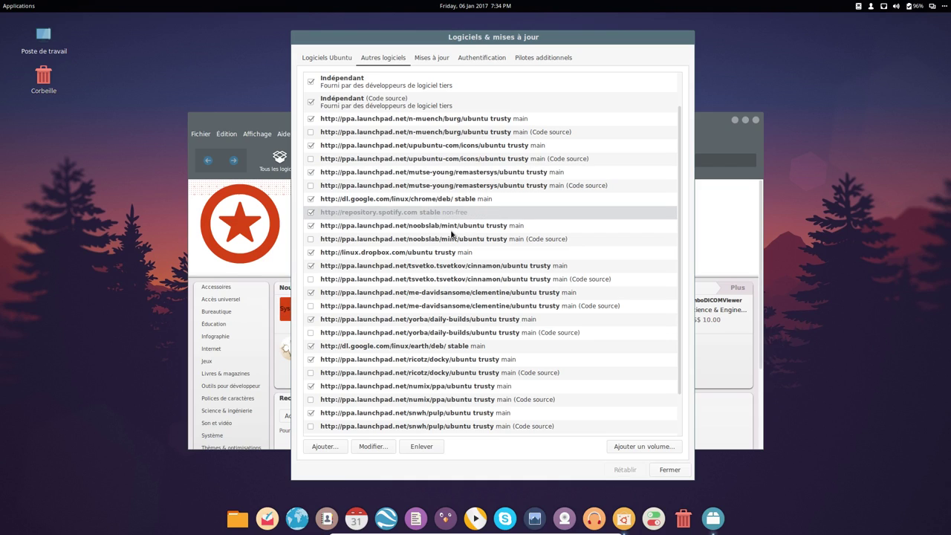
click(453, 227)
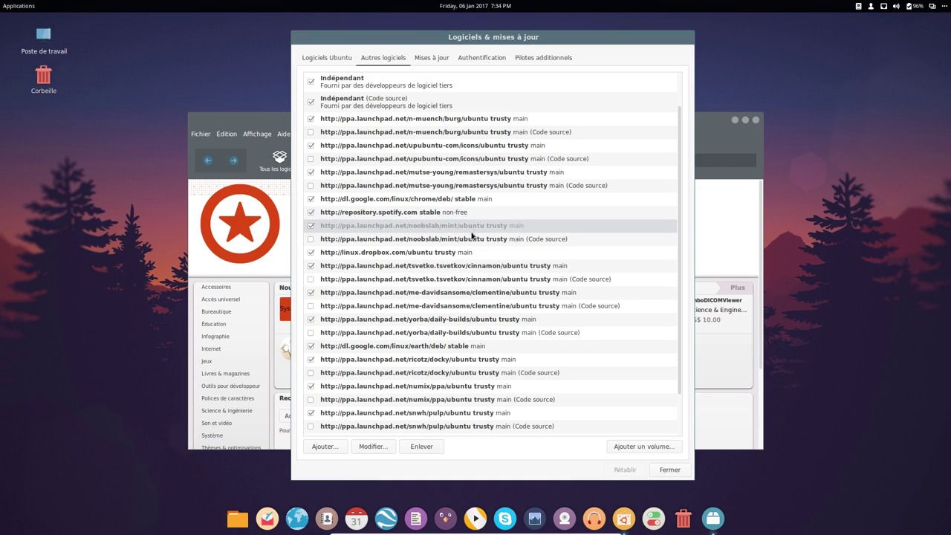
click(485, 269)
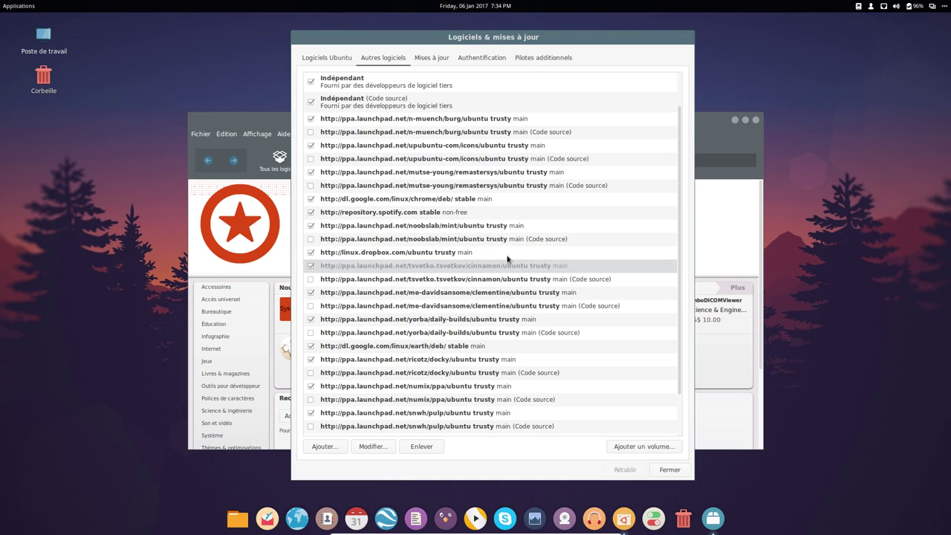
click(500, 296)
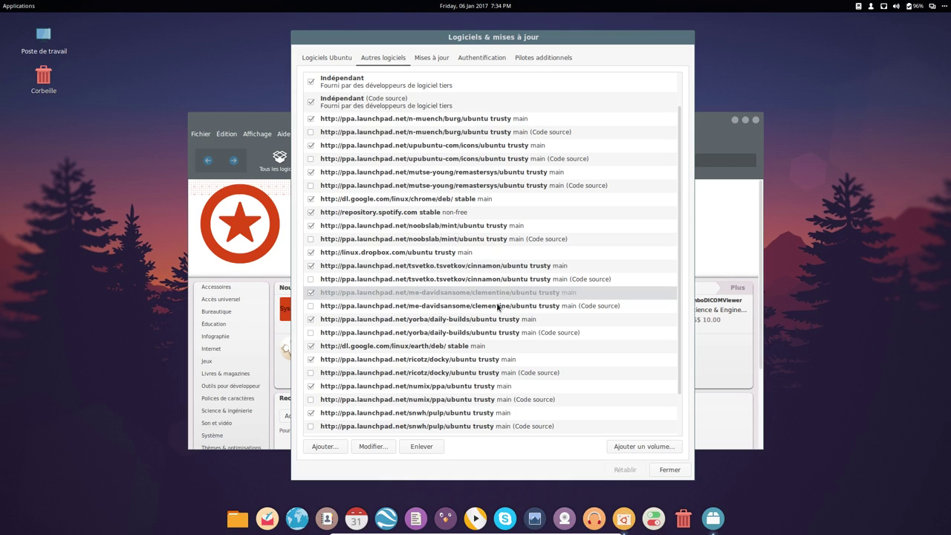
click(522, 321)
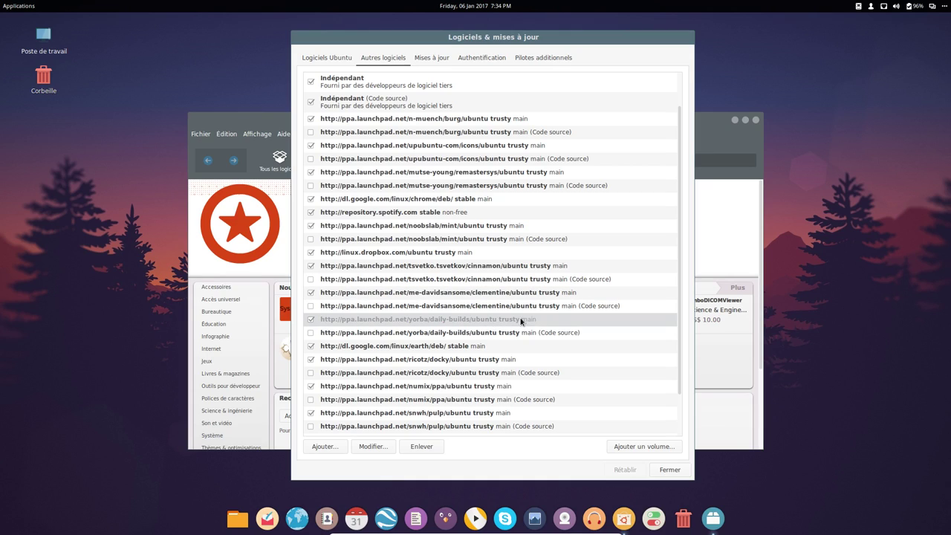
- Tick the Google Earth, ricotz/docky, snwh/pulp, numix, wine-builds and notepadqq main sources
click(478, 346)
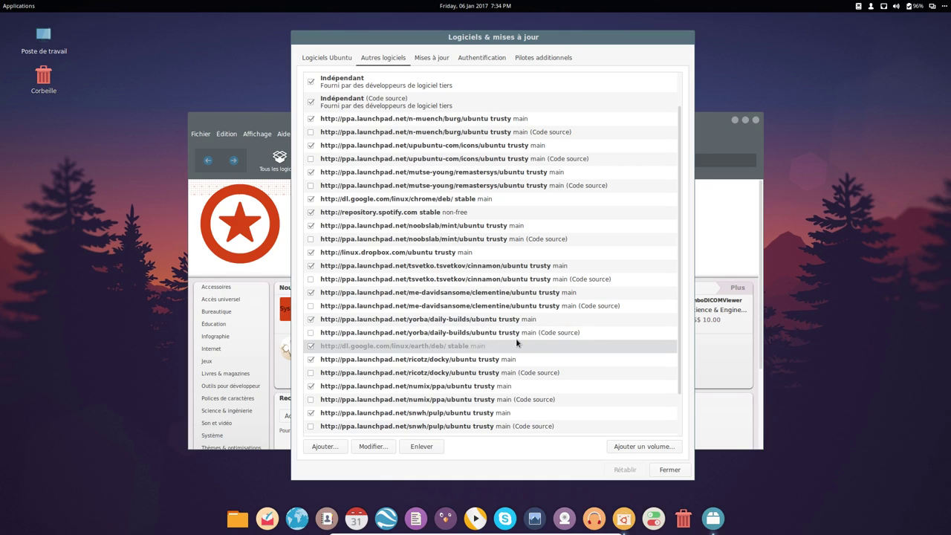
click(468, 361)
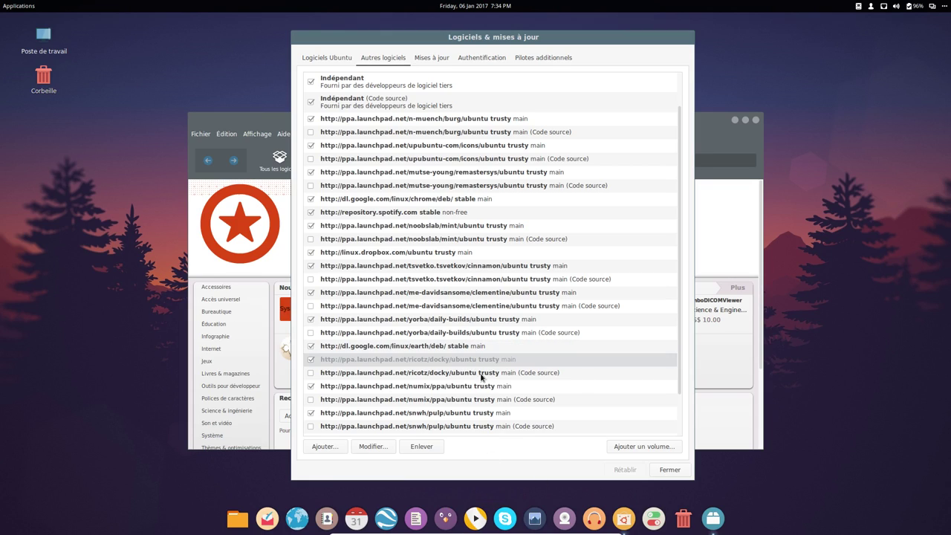
click(453, 414)
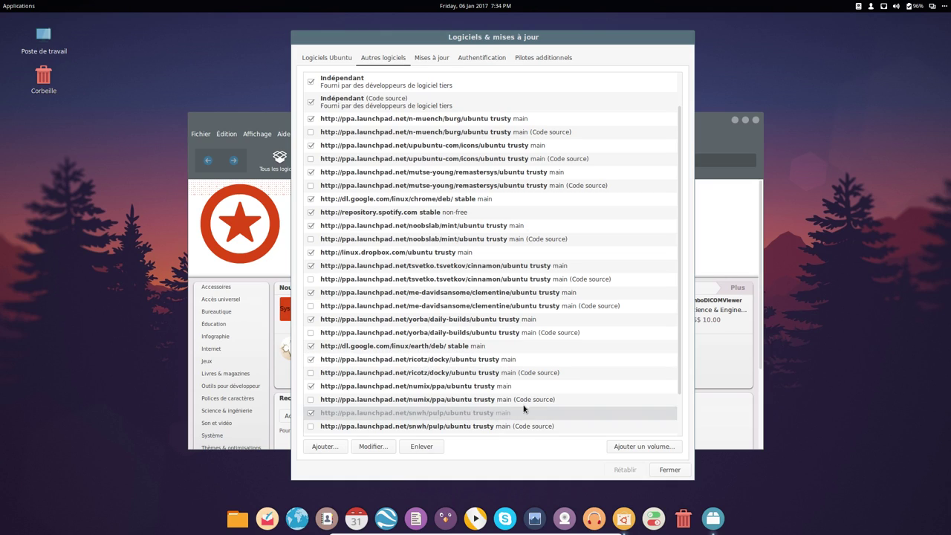
click(483, 388)
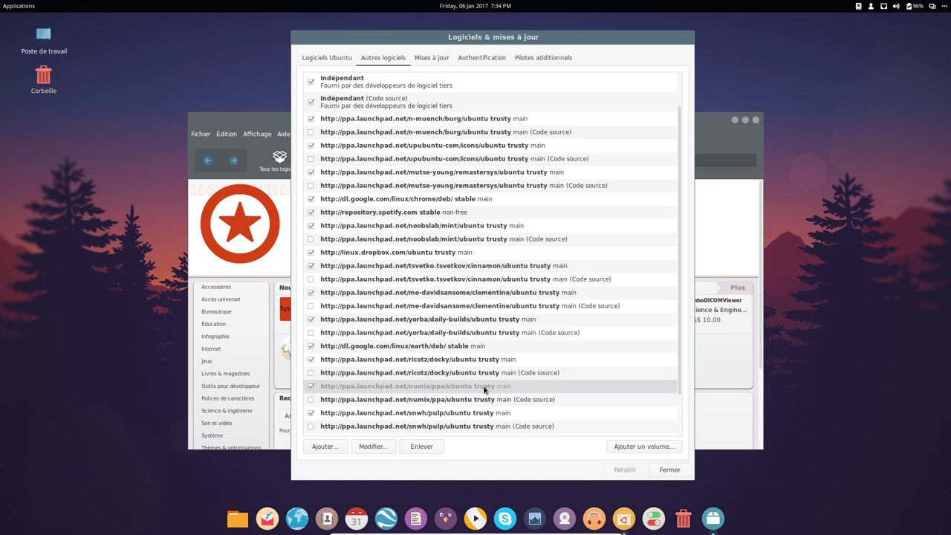
scroll(485, 389, down, 1)
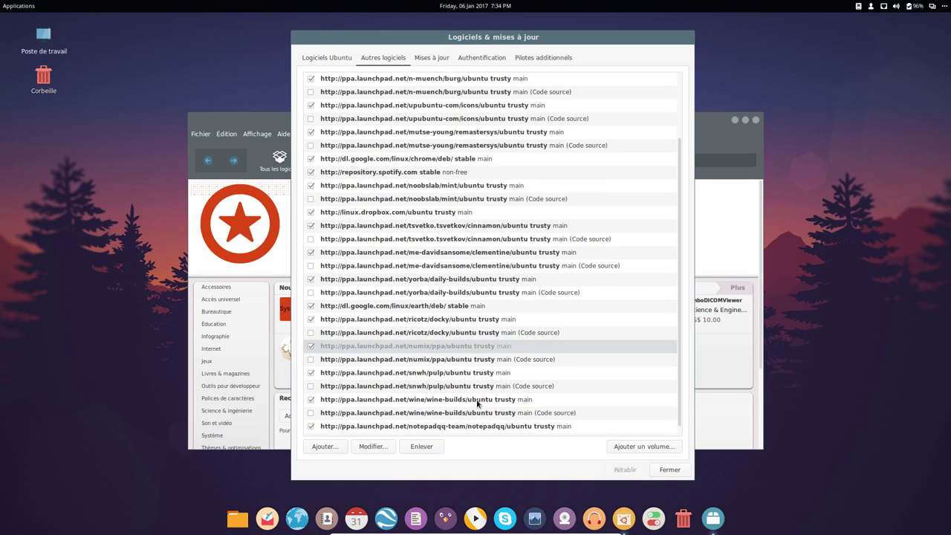
click(476, 404)
scroll(482, 403, down, 1)
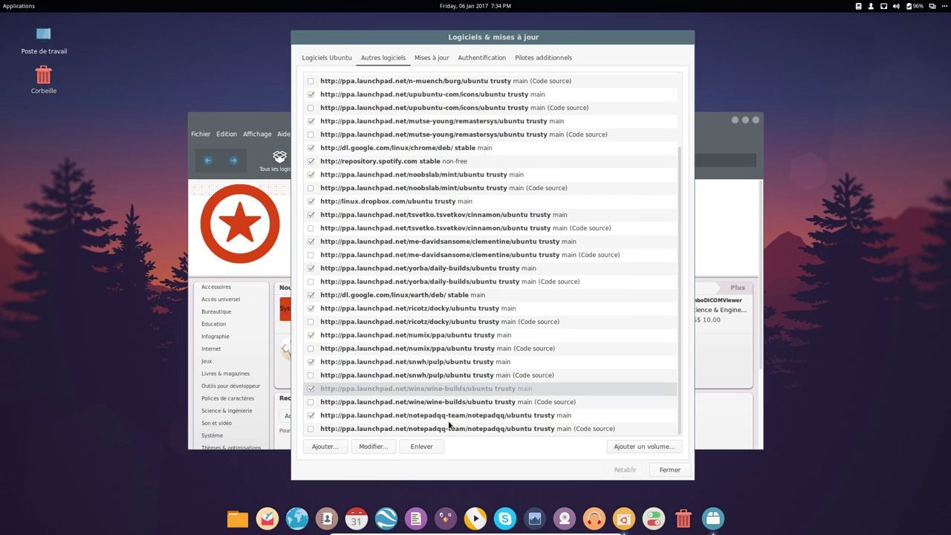
click(449, 419)
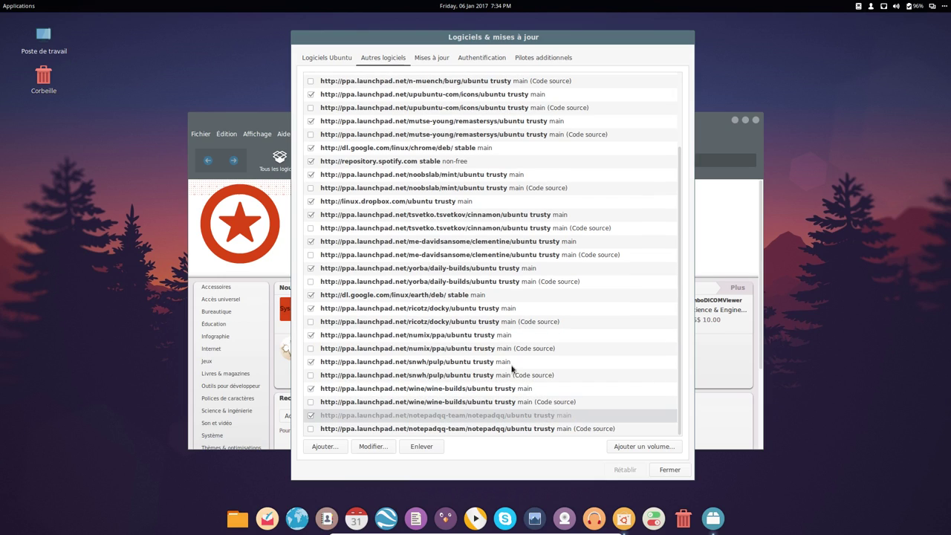
click(16, 9)
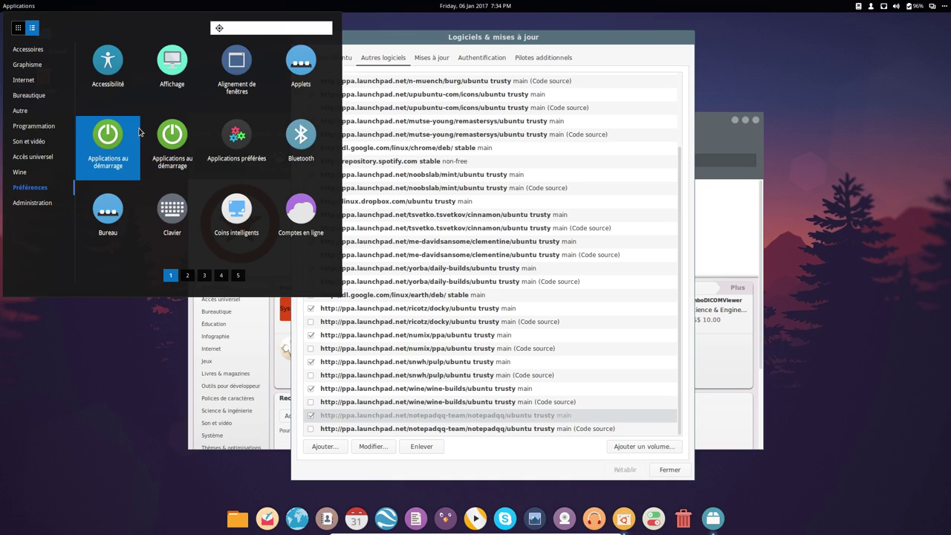
- Search notepadqq in the launcher, then close Logiciels & mises à jour and Logithèque Ubuntu
text(no)
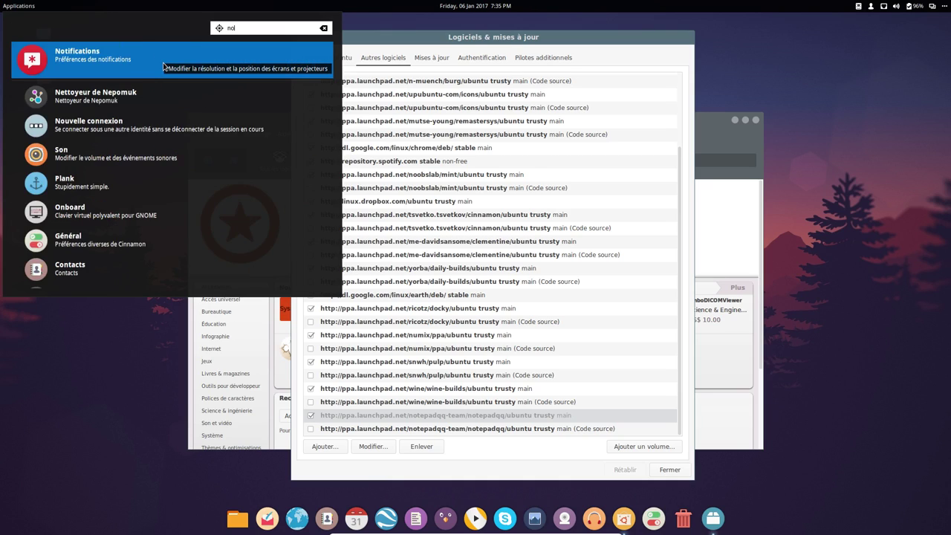
text(tepadqq)
key(Return)
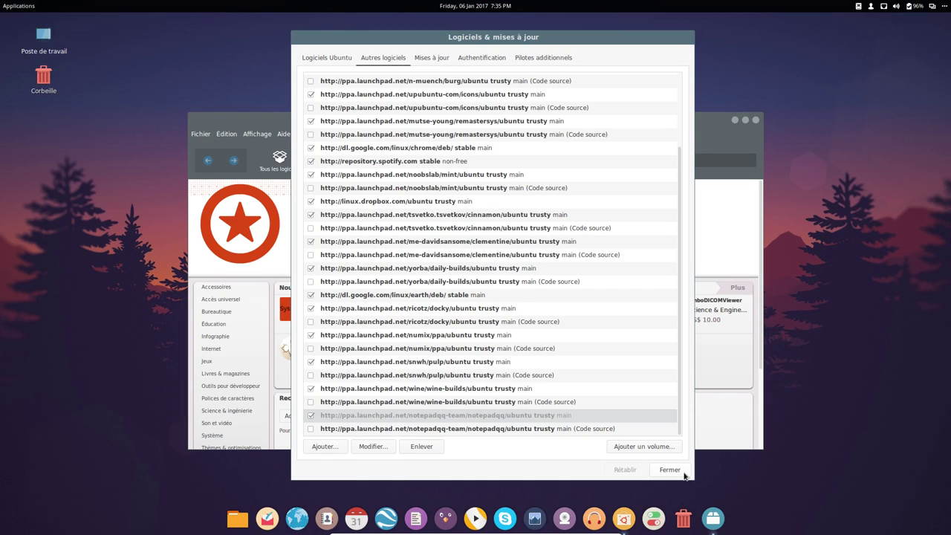
scroll(535, 212, up, 1)
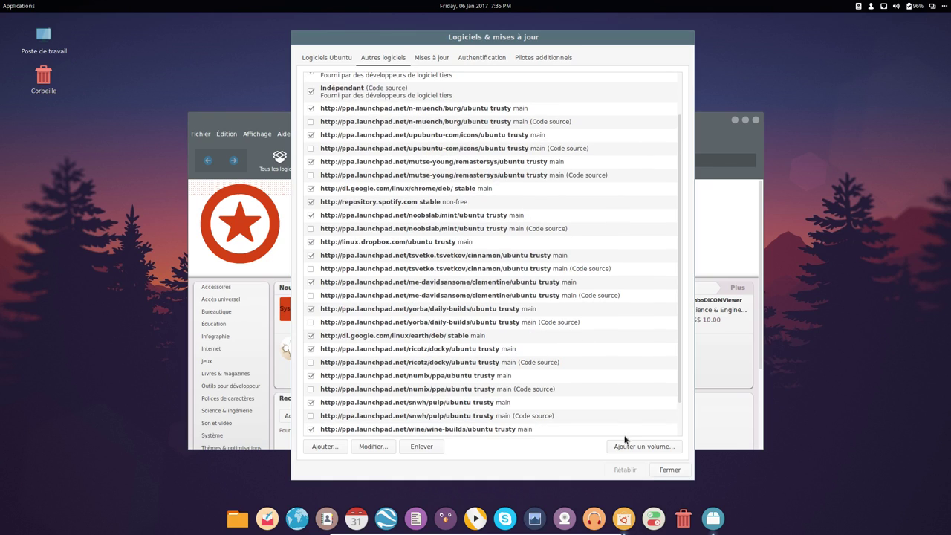
click(656, 471)
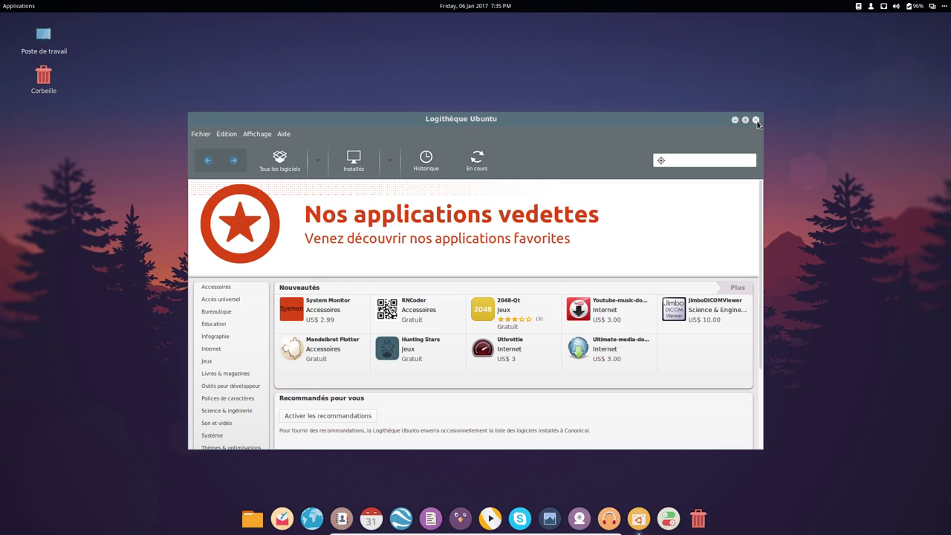
click(755, 119)
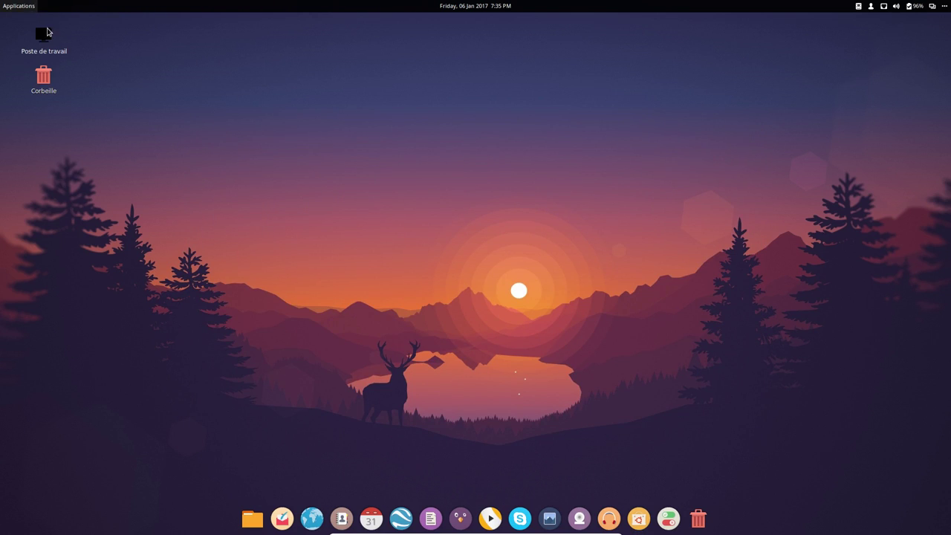
click(18, 6)
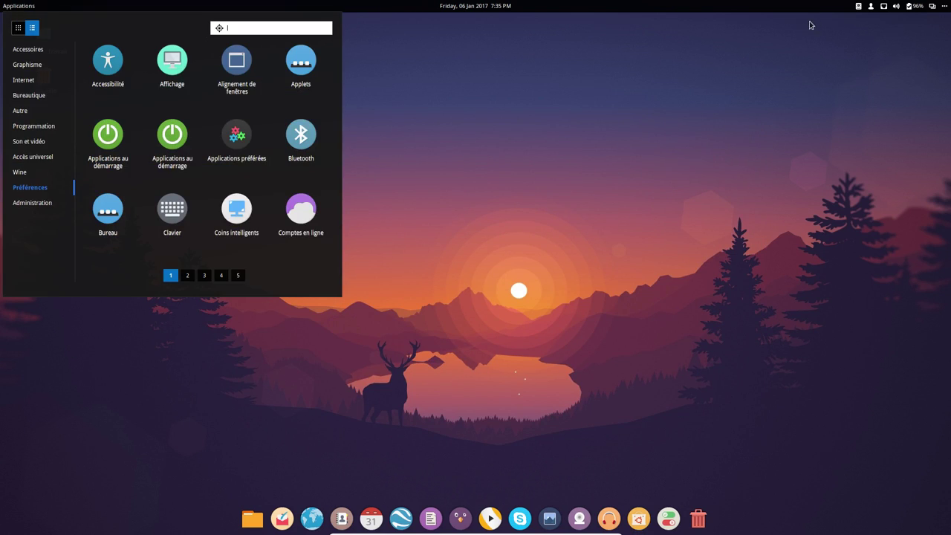
- Return to the Bureau 1 workspace through the workspace overview
click(942, 12)
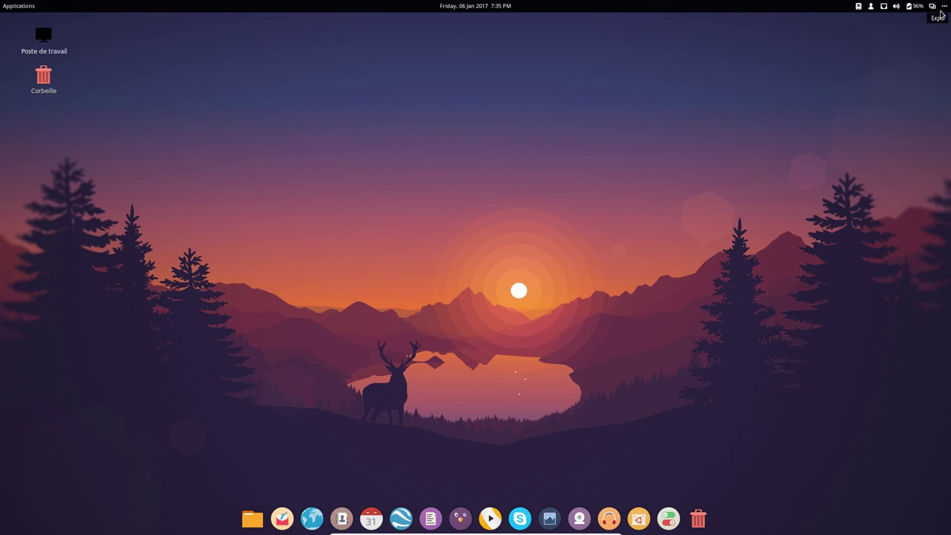
click(941, 12)
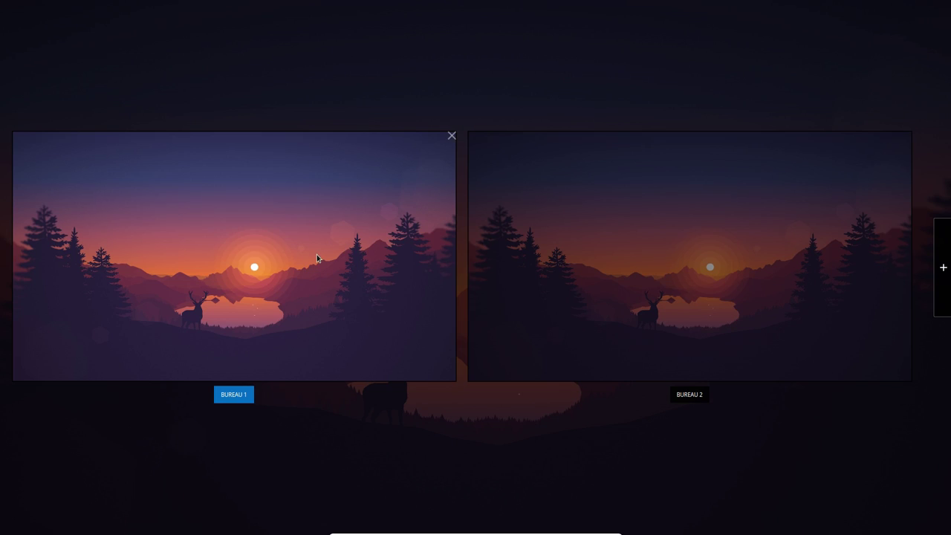
click(317, 258)
- Shut down the computer with Éteindre from the session menu and confirm it
click(19, 6)
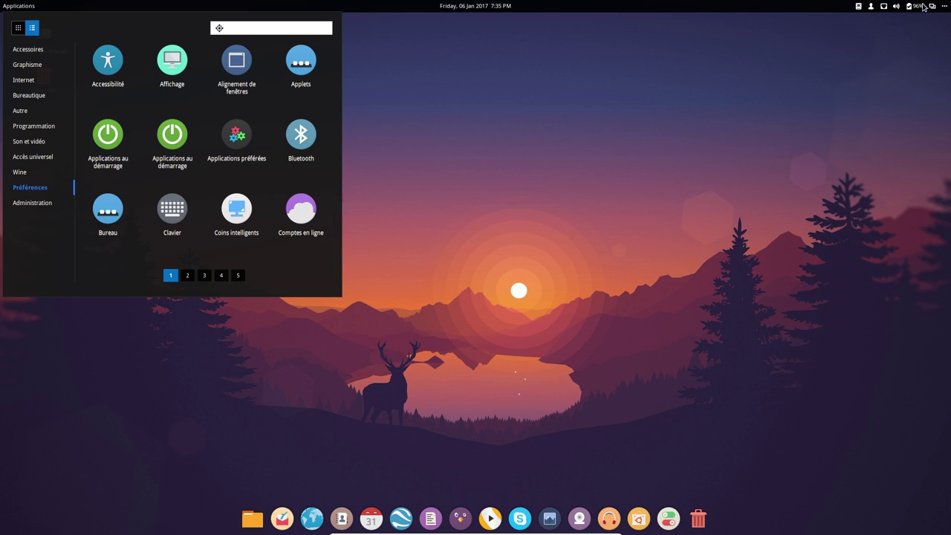
click(873, 7)
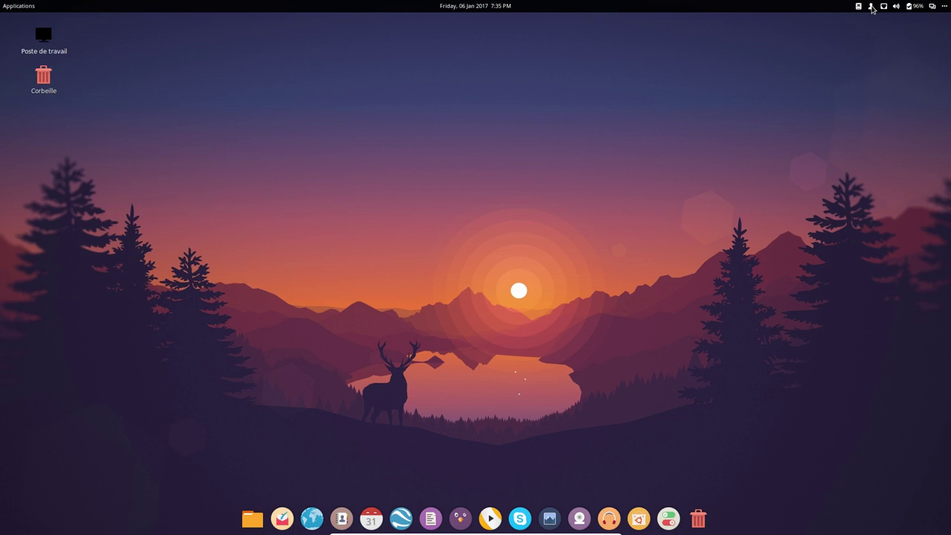
click(872, 7)
click(882, 117)
click(526, 304)
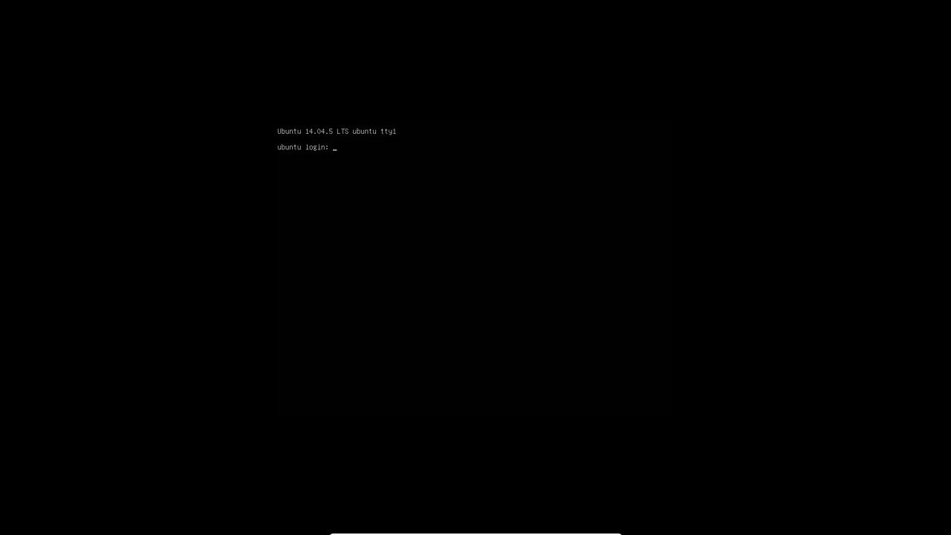